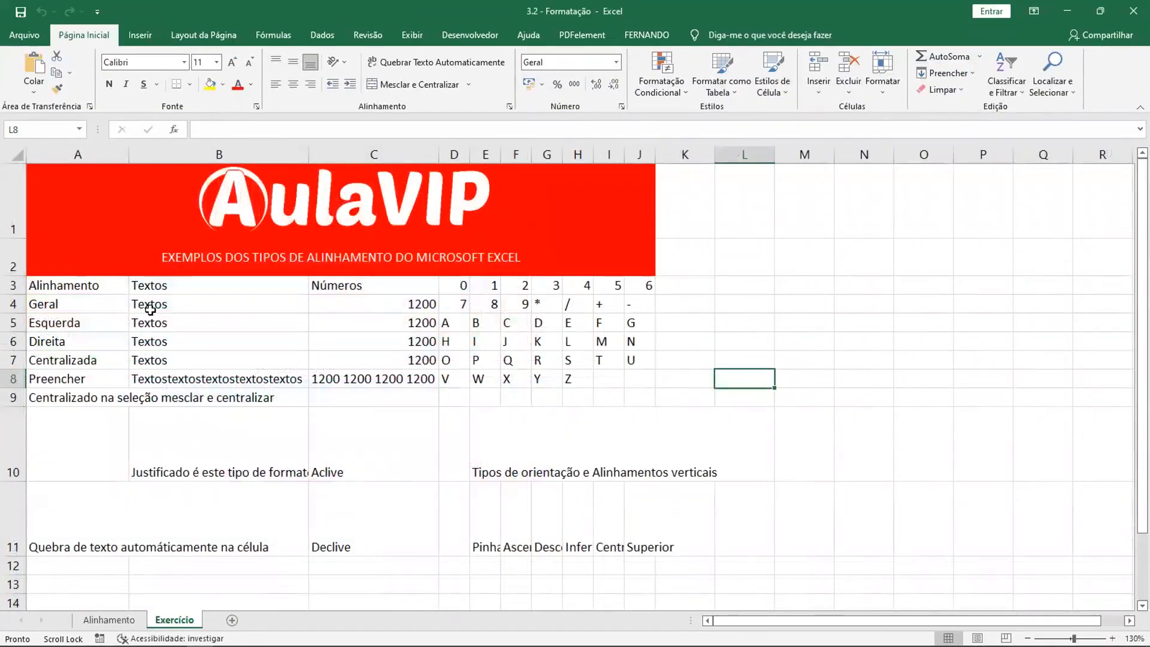
- Compare the finished formatting on the Alinhamento sheet with the unformatted table on the Exercício sheet
click(109, 620)
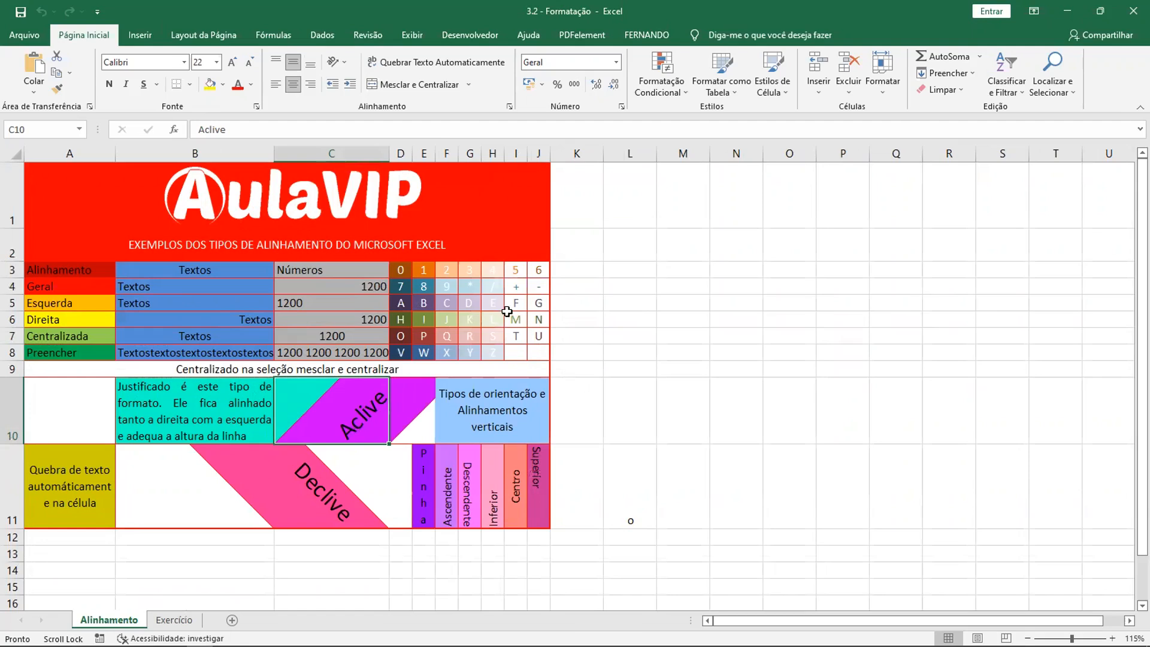
click(610, 297)
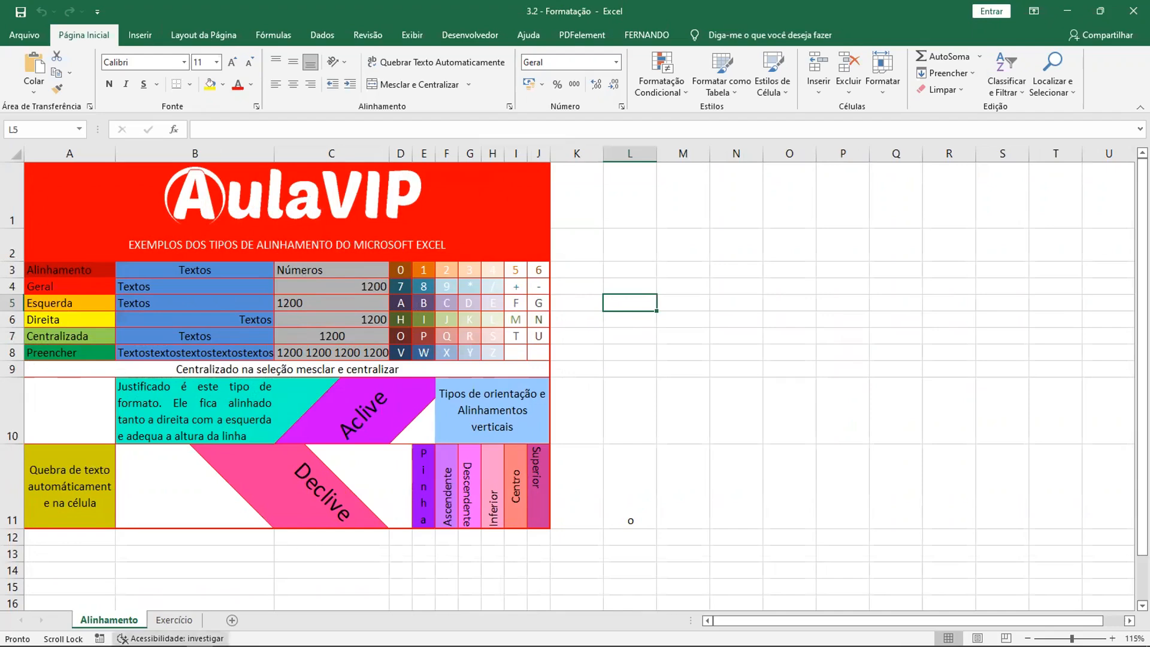
click(174, 620)
drag(63, 281, 609, 379)
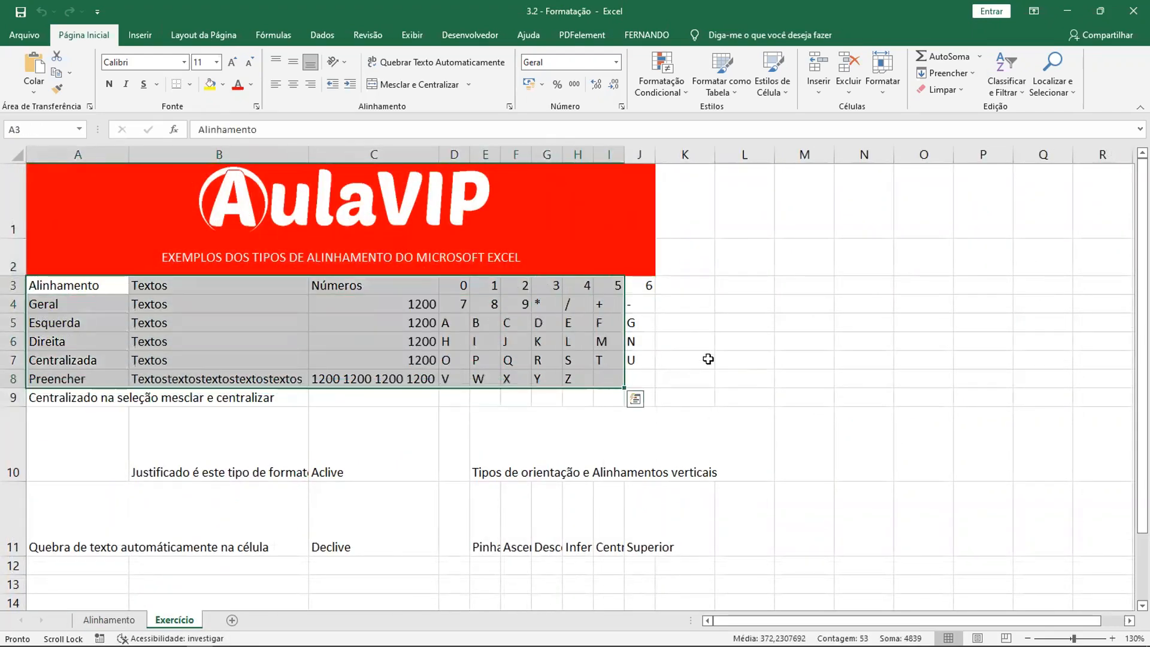
click(708, 358)
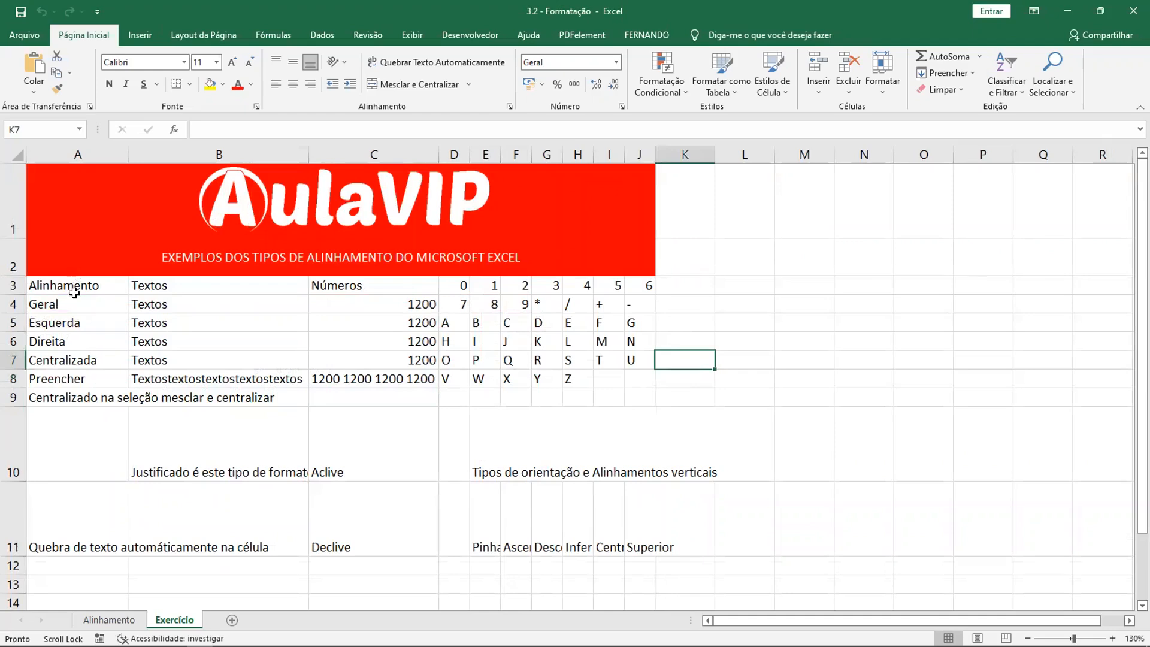
click(84, 619)
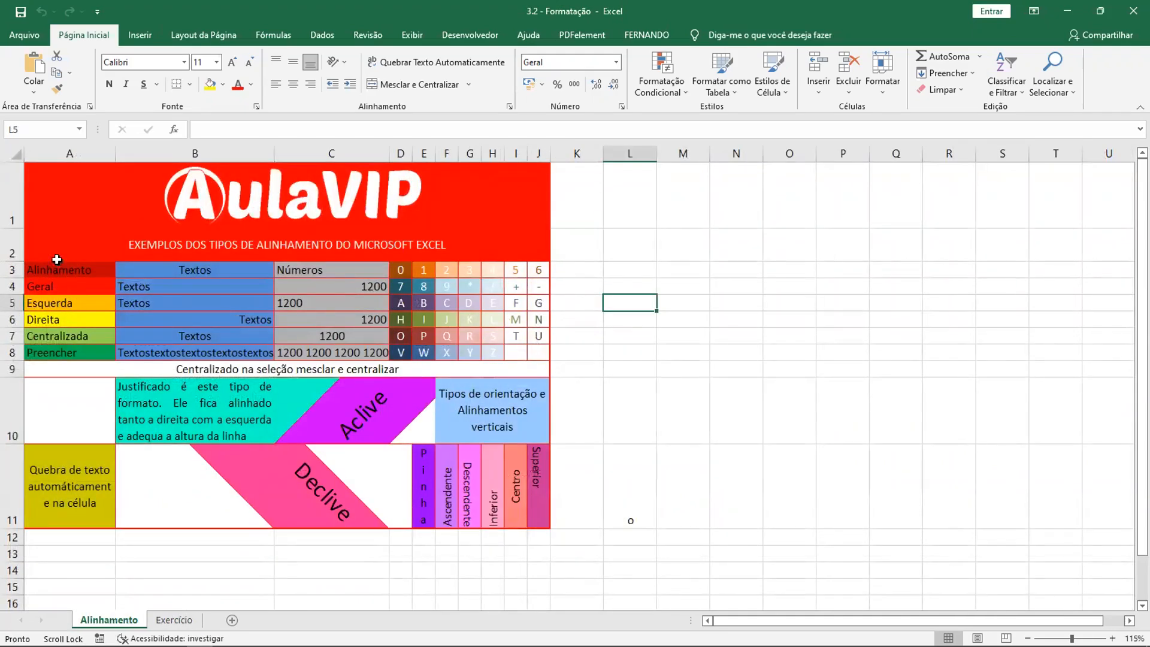
click(175, 618)
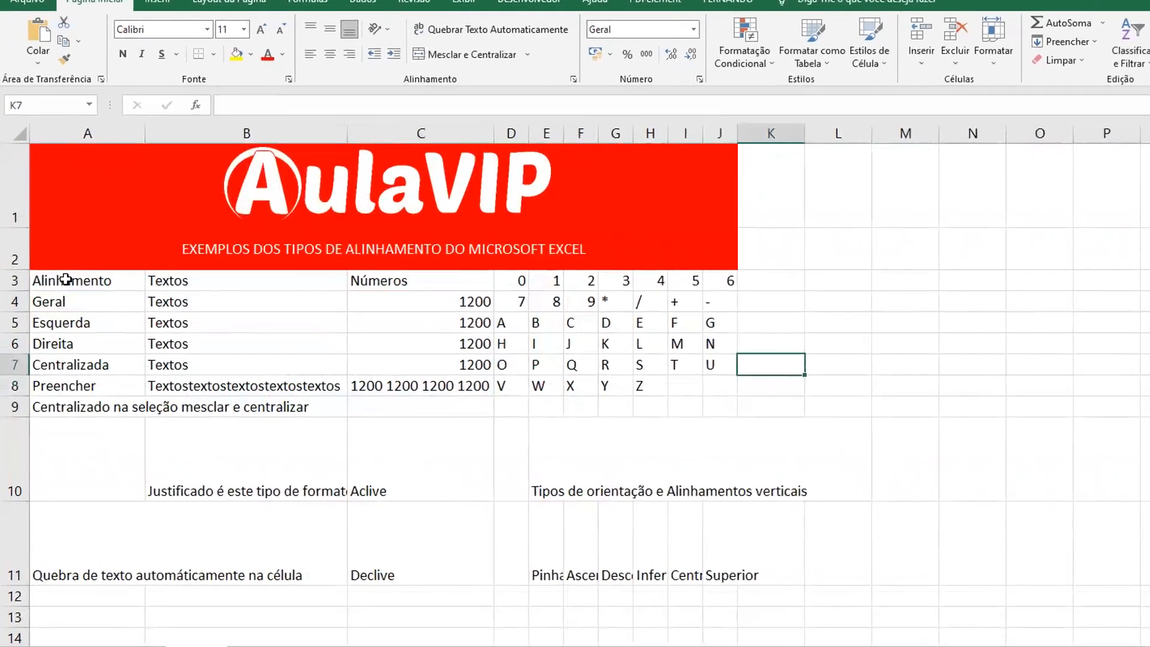
- Try the horizontal and vertical alignments on the labels in A3:A8, settling on left and middle alignment
drag(51, 285, 61, 381)
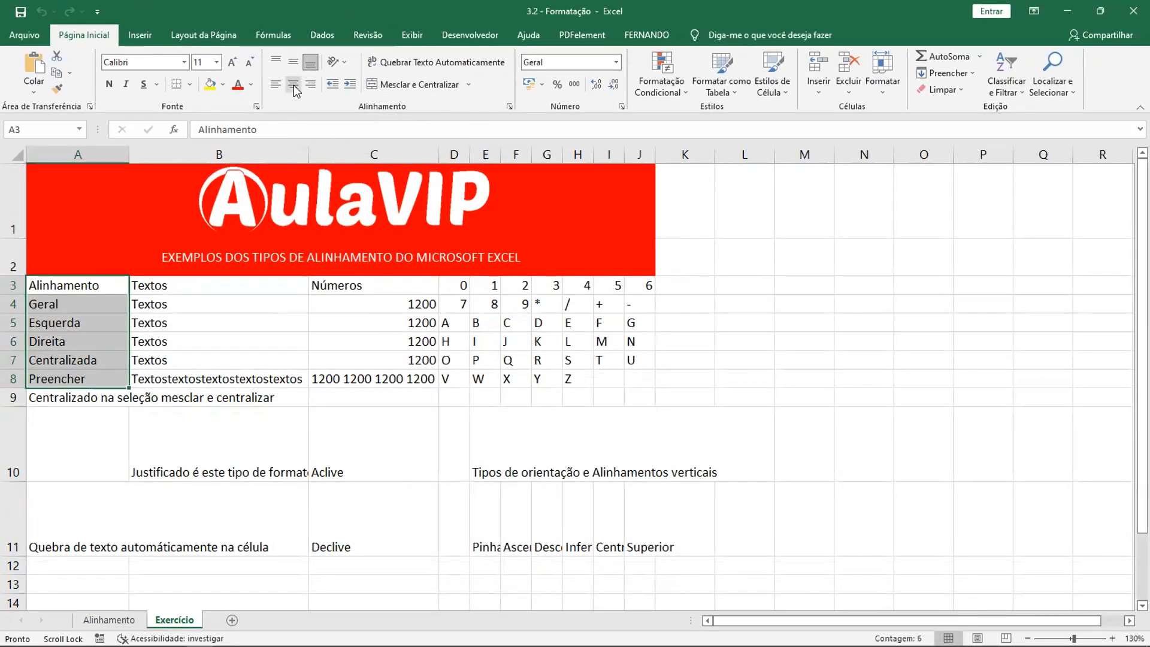
click(293, 85)
click(311, 85)
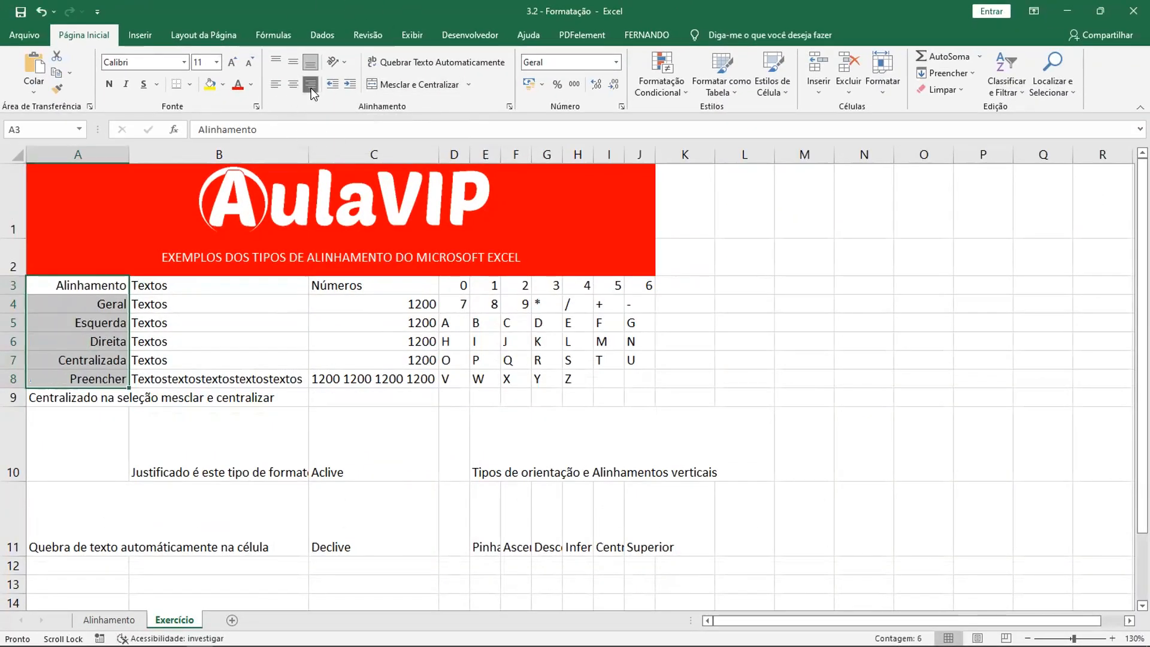
click(280, 85)
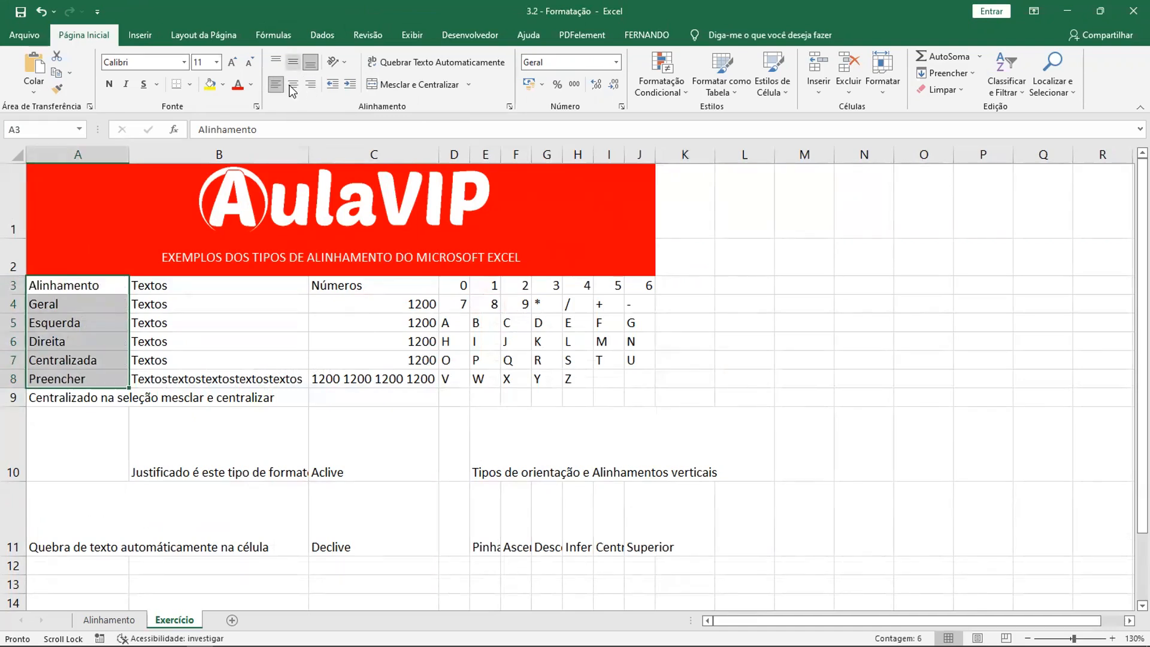
click(311, 62)
click(293, 62)
click(276, 62)
click(293, 62)
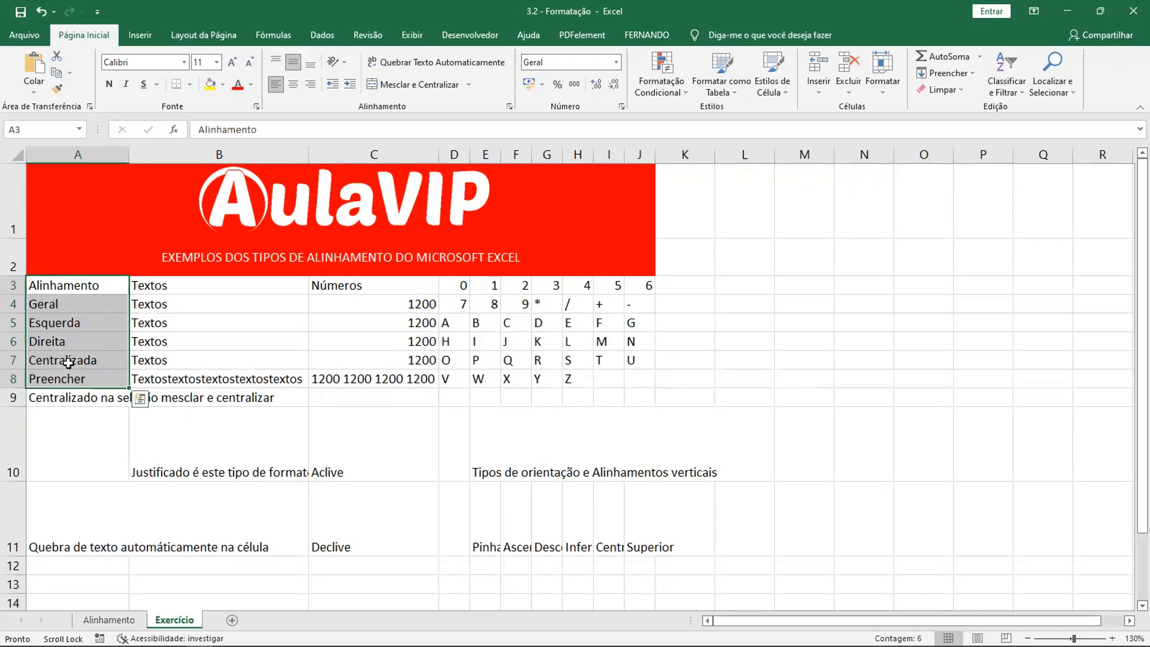
click(293, 84)
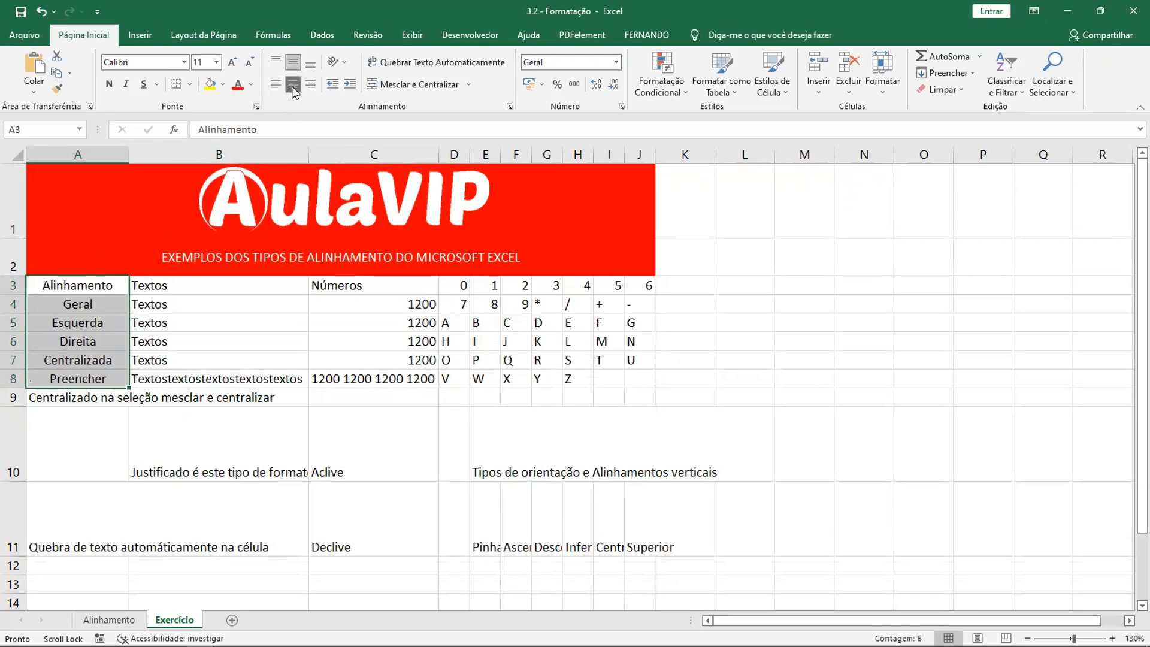
click(276, 84)
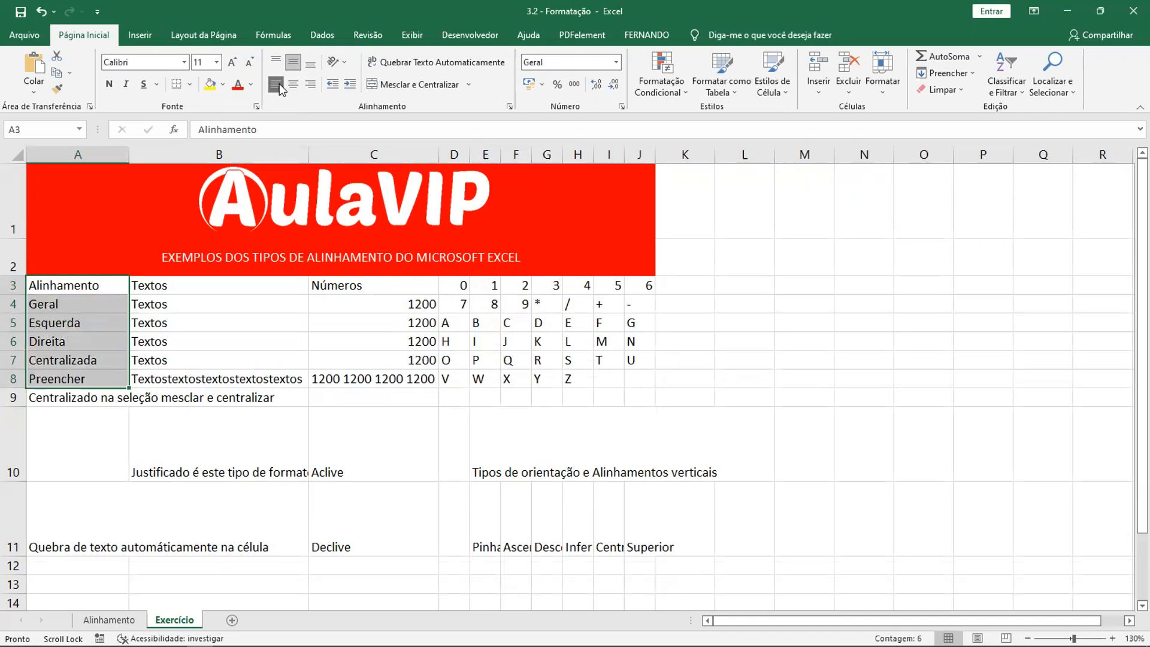
- Increase the indent of the labels in A3:A8 and decrease it back again
click(346, 84)
click(346, 85)
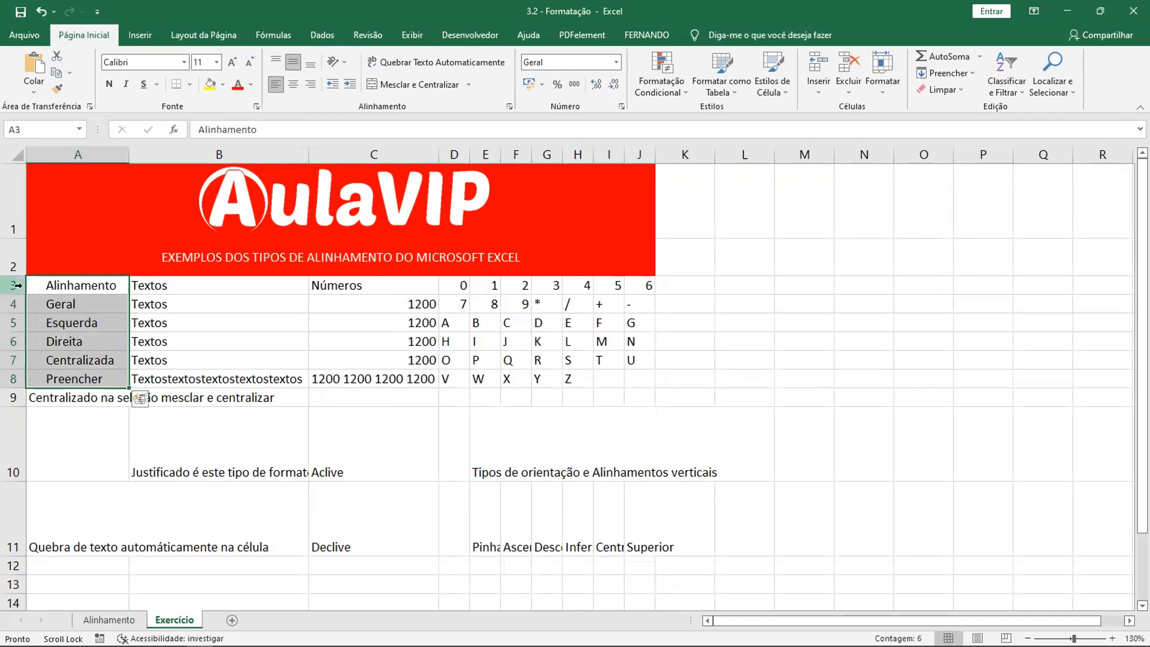
click(337, 84)
click(336, 84)
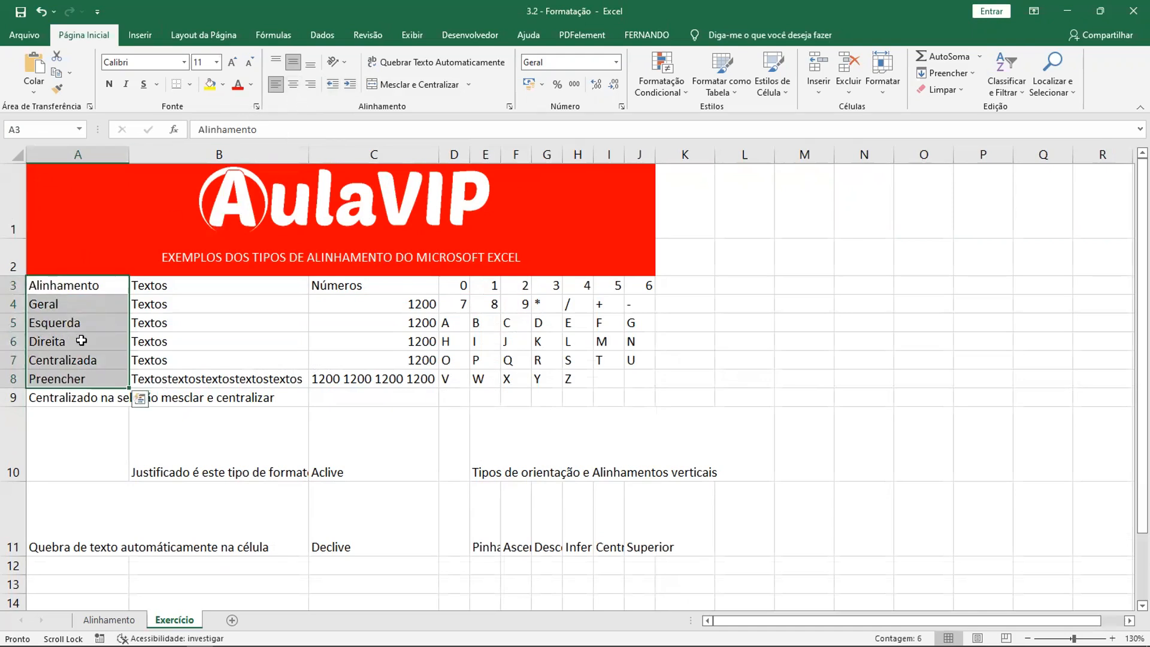
- Fill cell A3 (Alinhamento) with standard dark red and cell A4 (Geral) with standard red
click(95, 285)
click(89, 285)
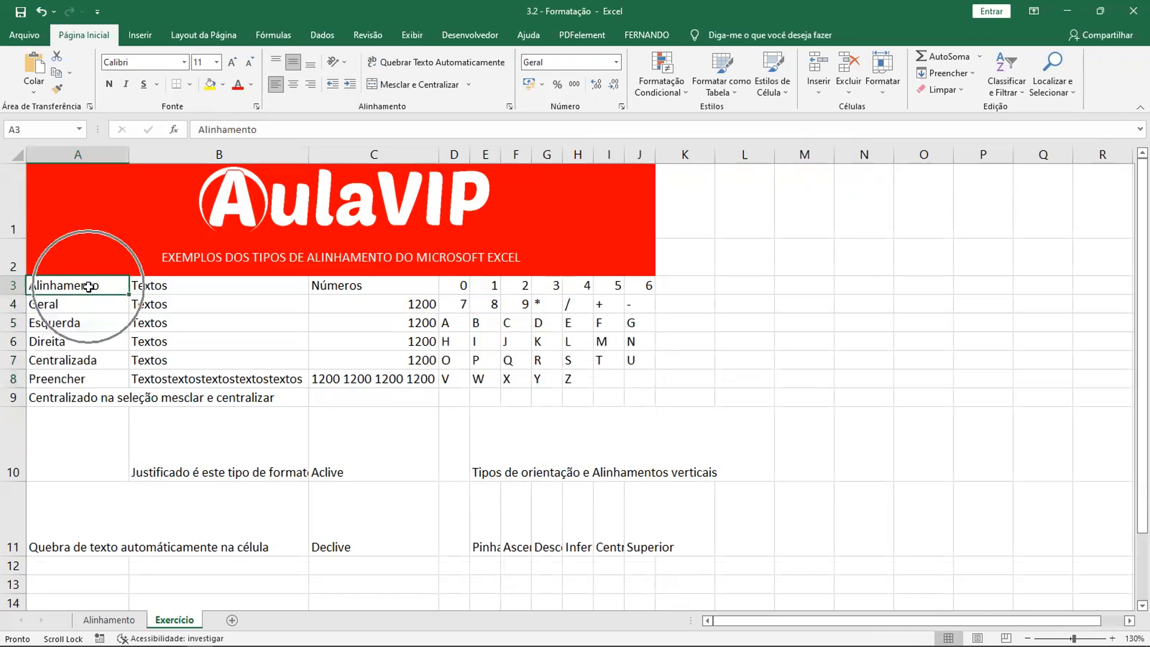
click(223, 85)
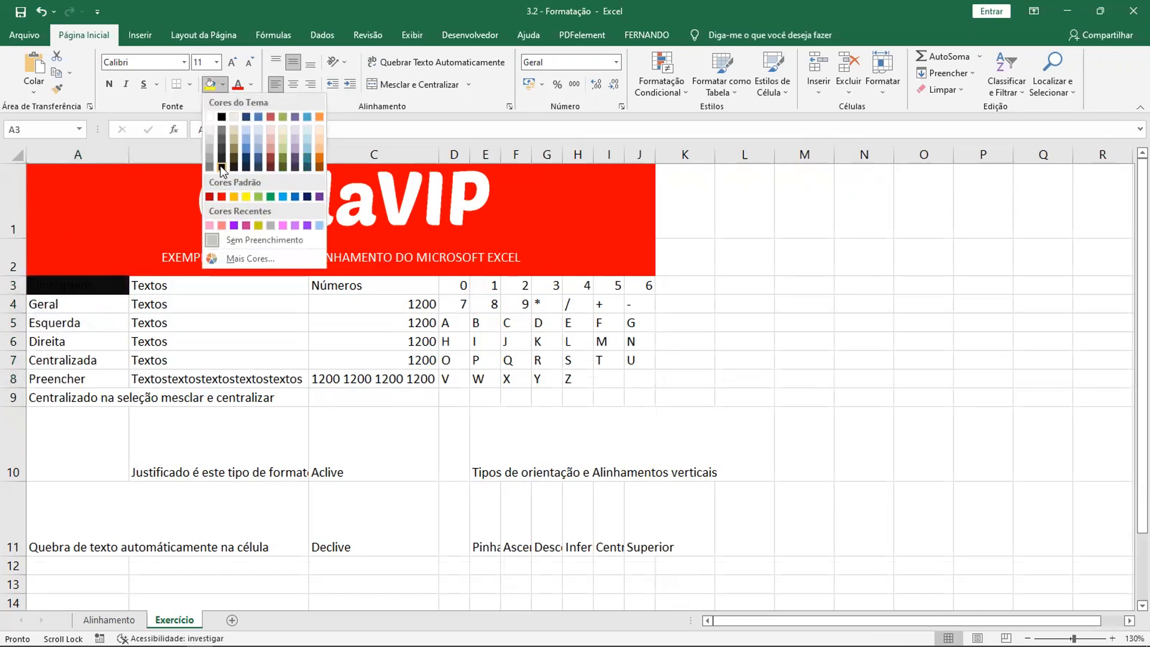
click(209, 197)
click(114, 302)
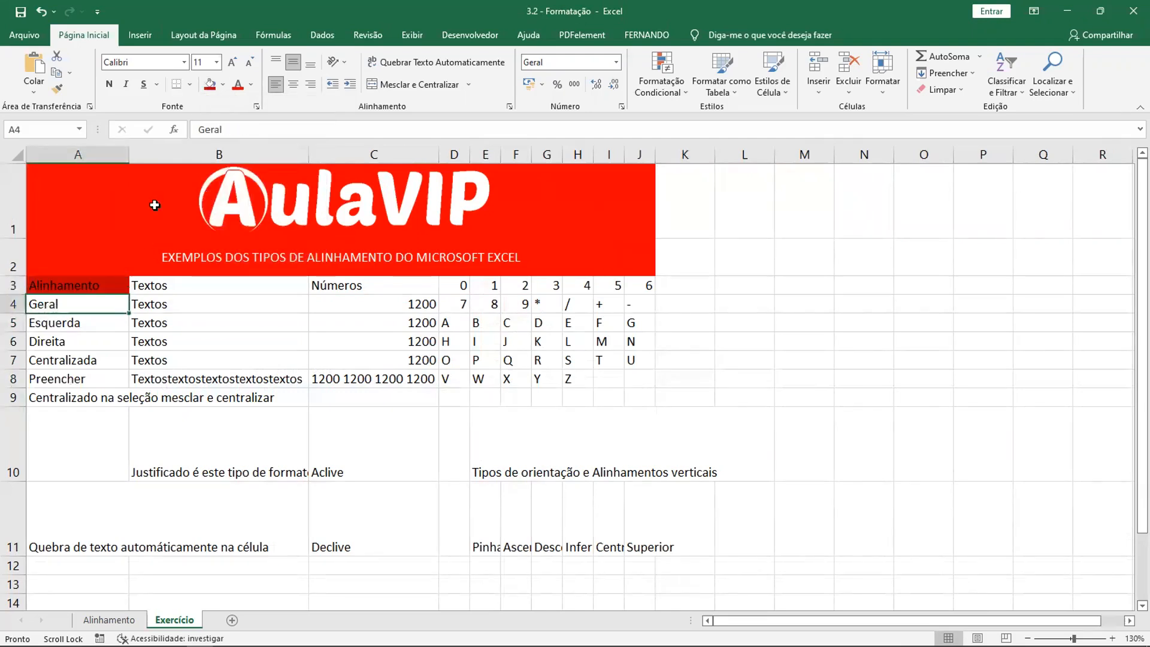
click(222, 84)
click(221, 196)
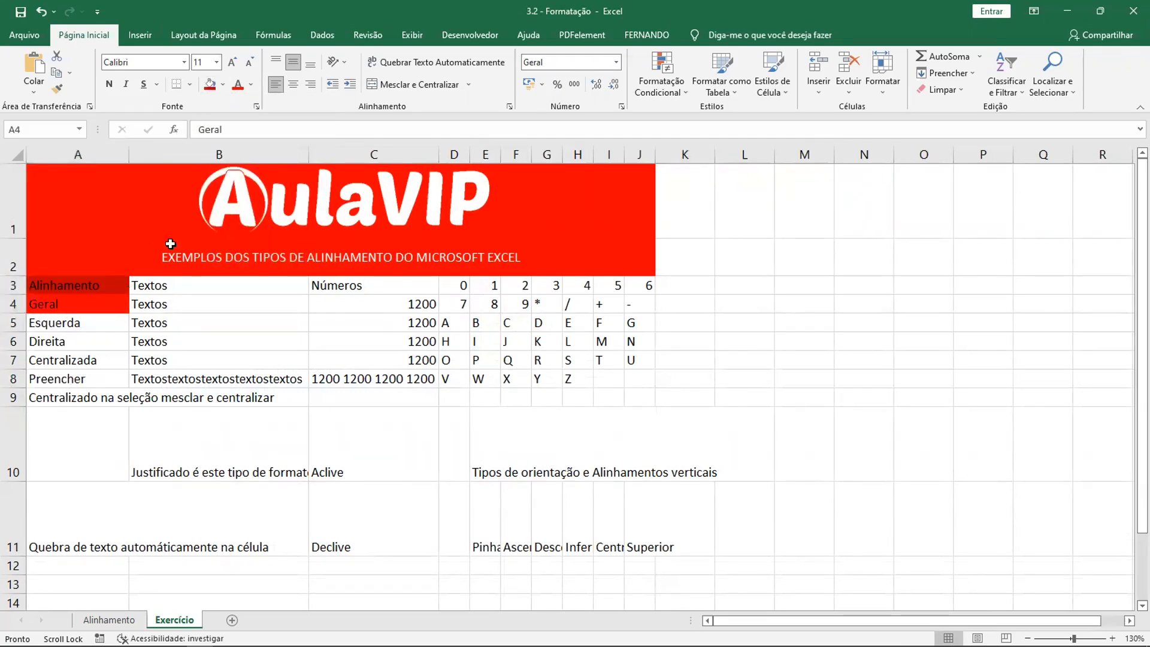
- Fill cell A5 (Esquerda) with standard orange and cell A6 (Direita) with standard yellow
click(90, 327)
click(222, 85)
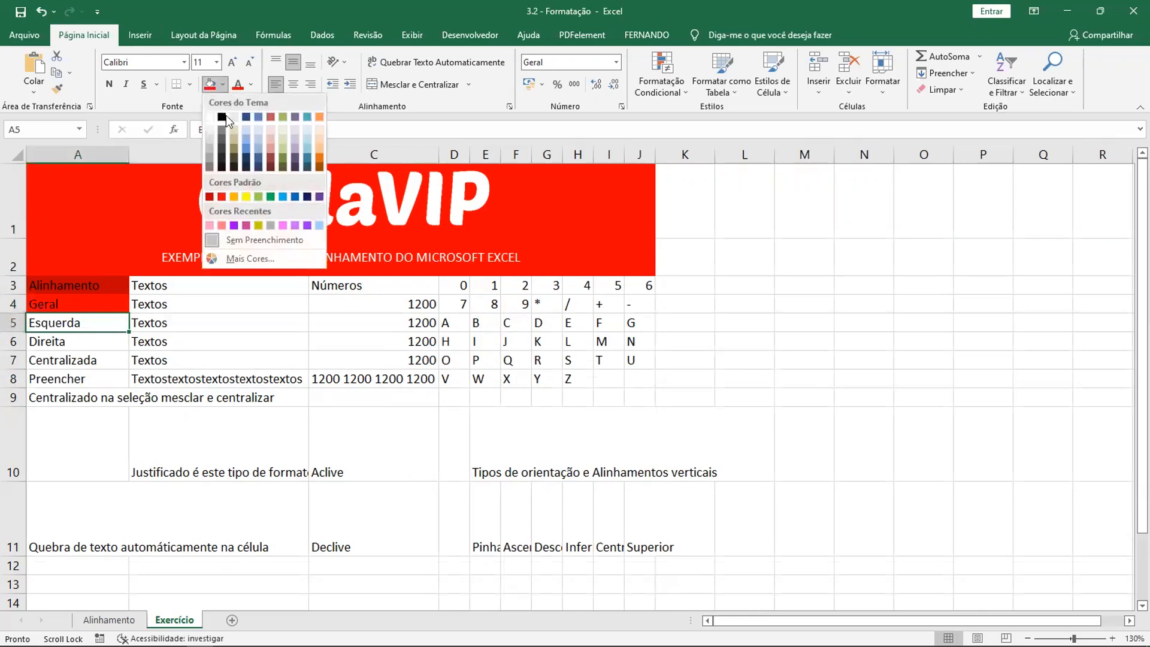
click(235, 196)
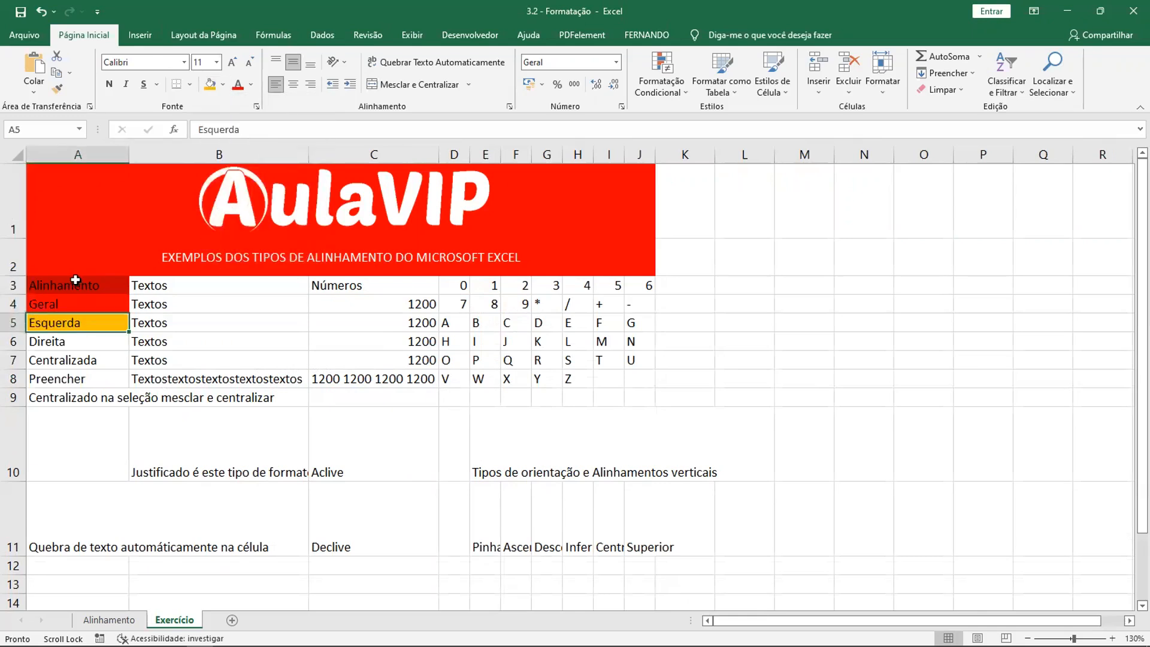
click(63, 346)
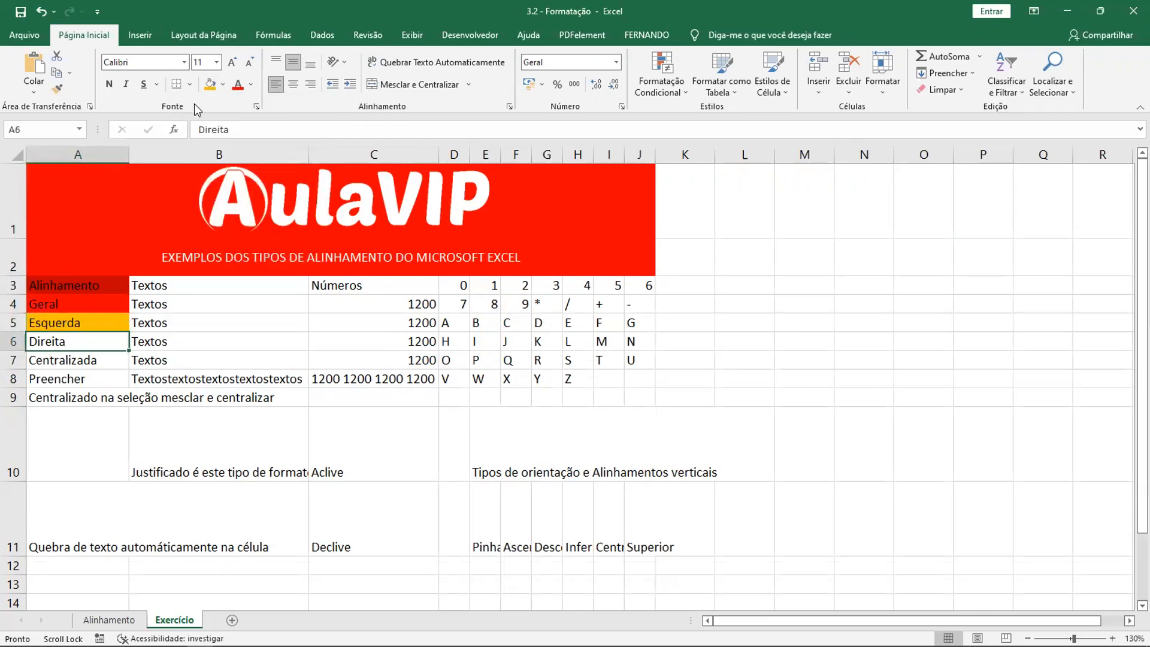
click(224, 85)
click(246, 197)
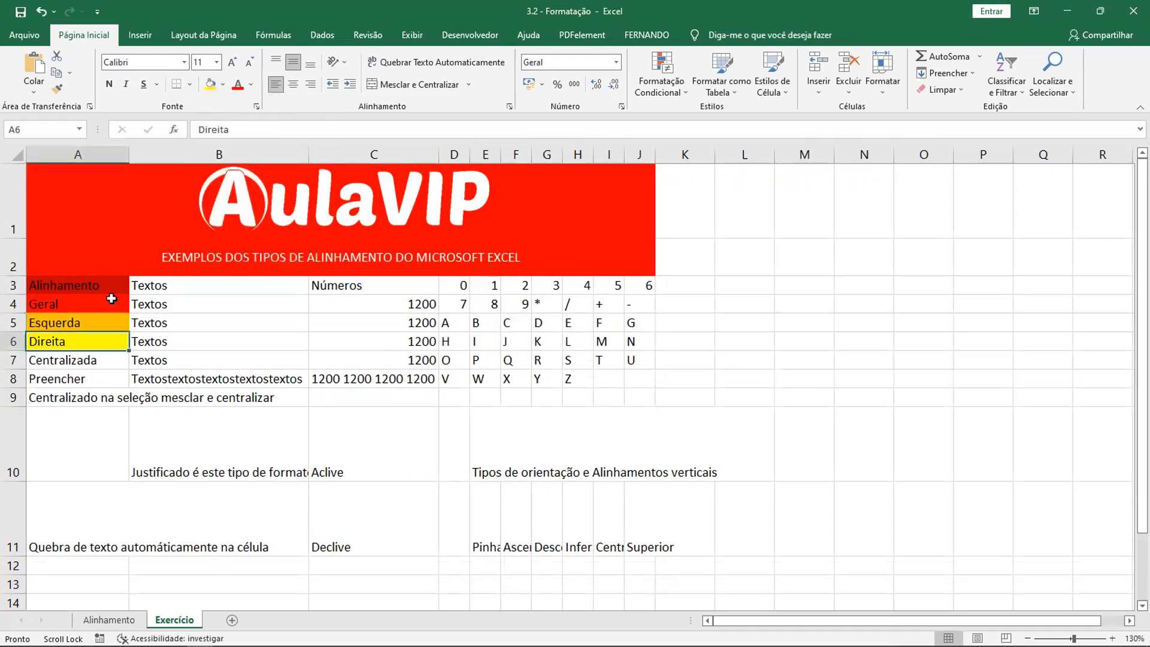
- Fill cell A7 (Centralizada) with standard light green and cell A8 (Preencher) with the recent light gray
click(89, 359)
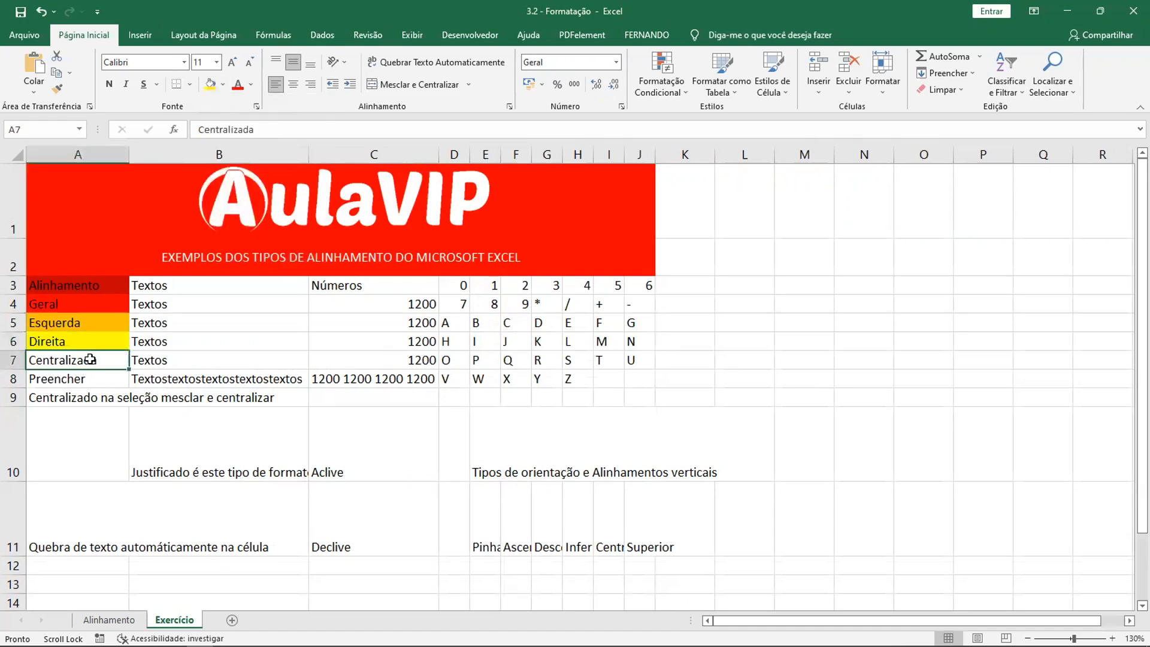
click(223, 85)
click(262, 200)
key(Return)
click(222, 85)
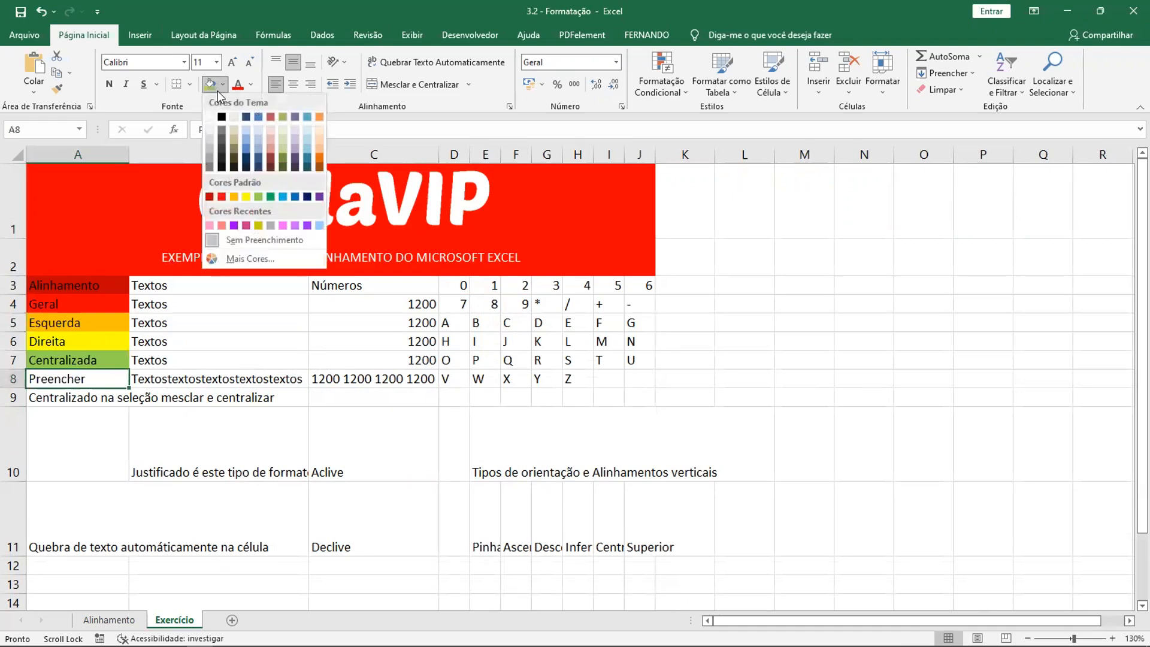
click(271, 226)
- Fill cell A9, the merge-and-center text, with the purple from the recent colors
click(113, 395)
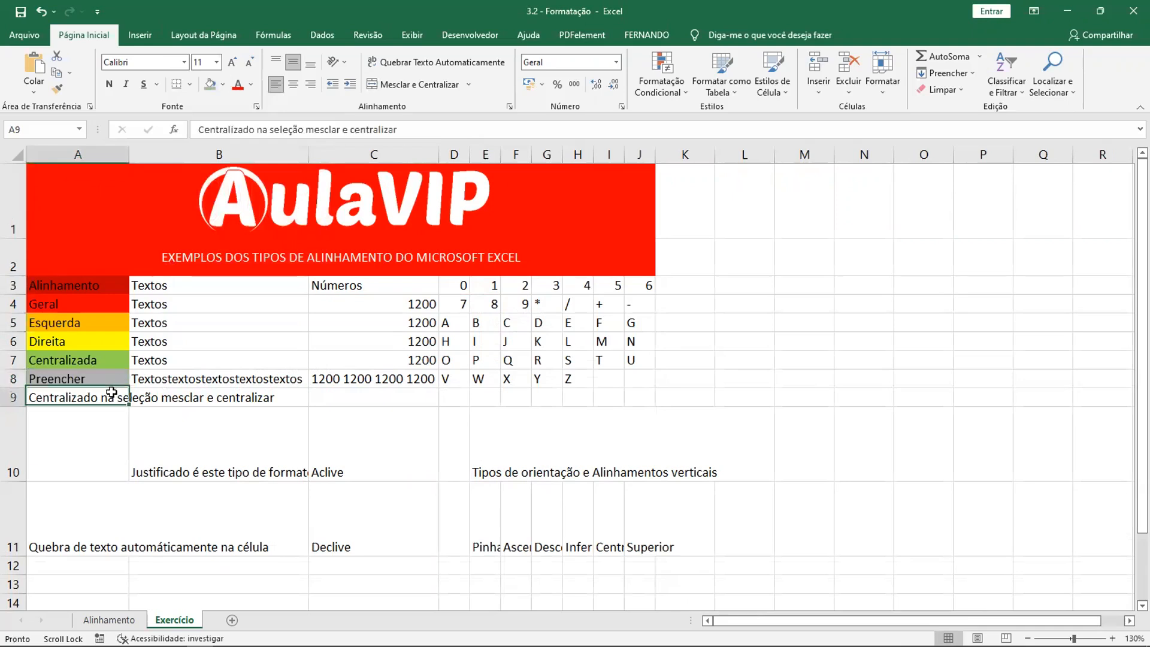
click(223, 84)
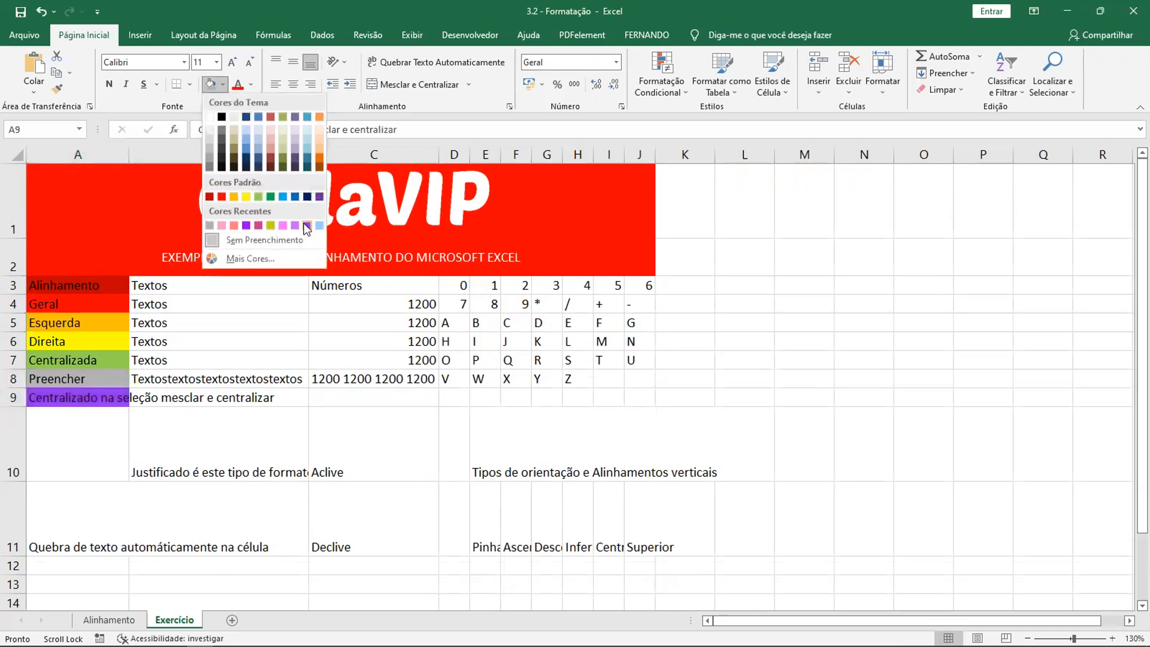
click(300, 203)
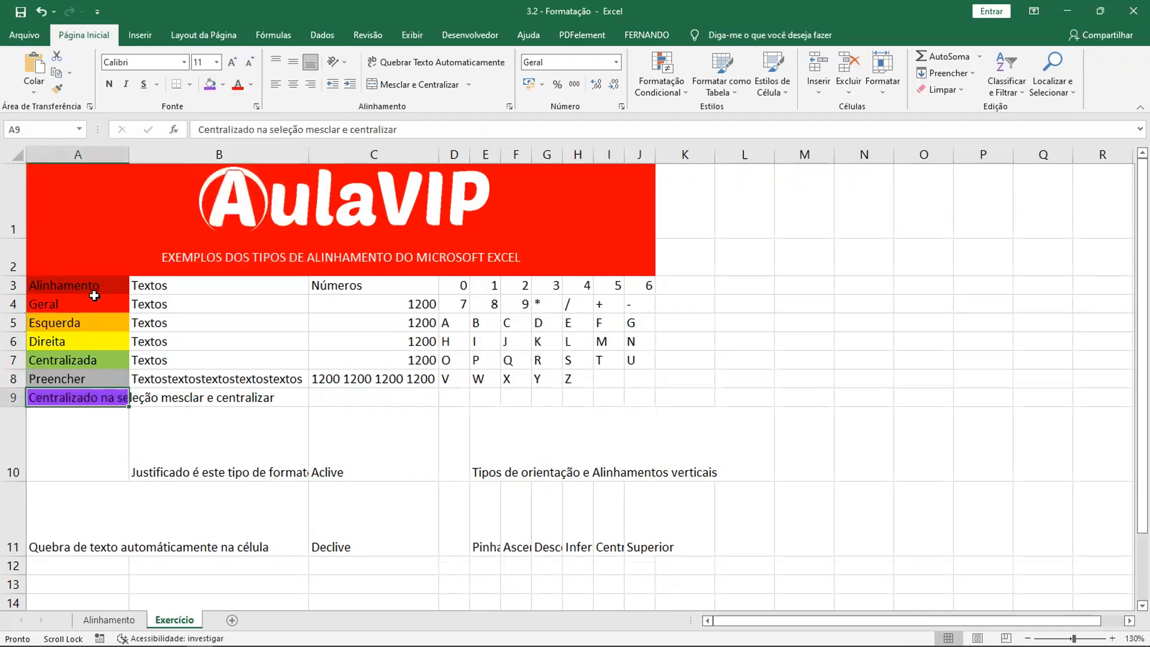
- Set the font color of cells A3 (Alinhamento), A4 (Geral) and A5 (Esquerda) to white
drag(93, 290, 84, 380)
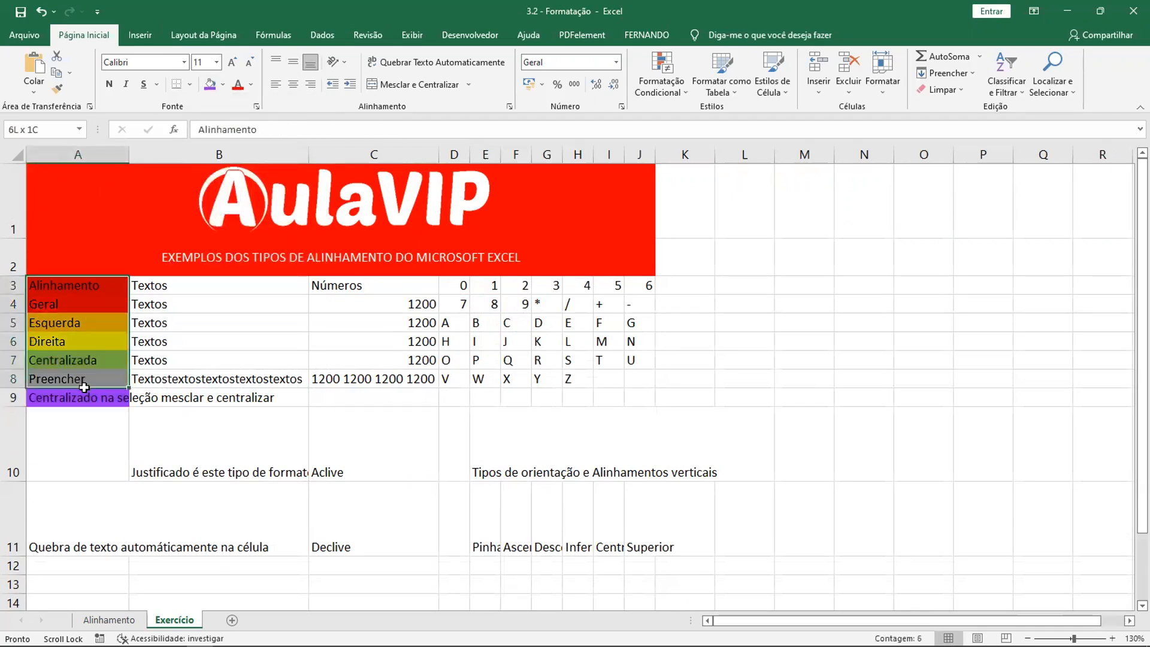
click(66, 291)
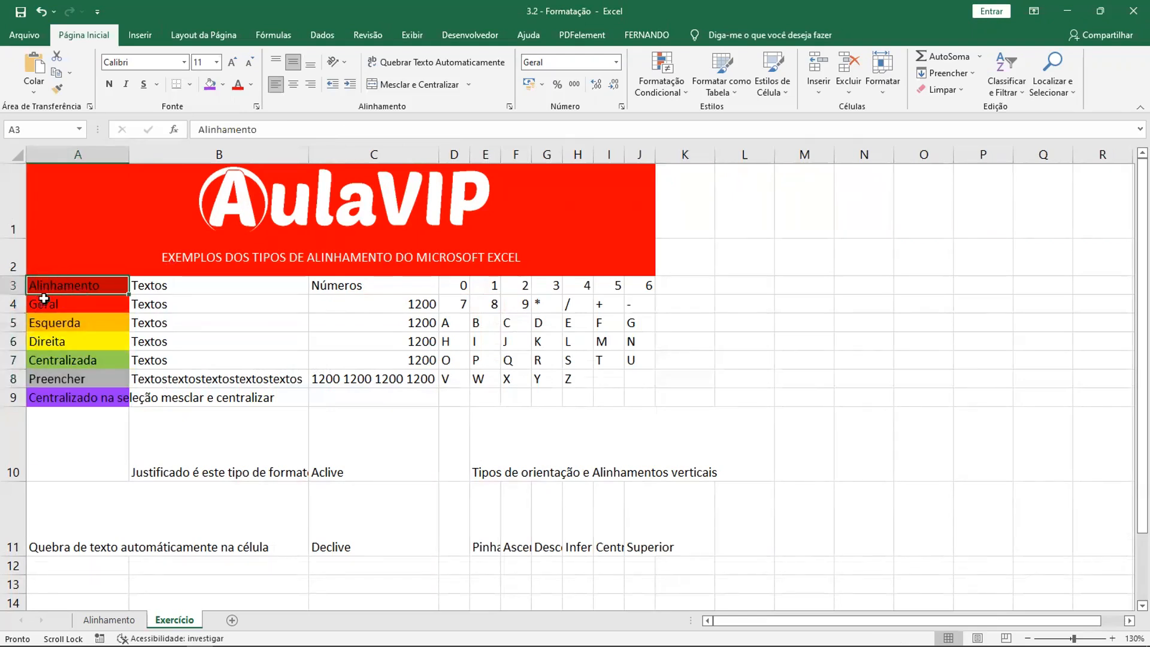
click(252, 89)
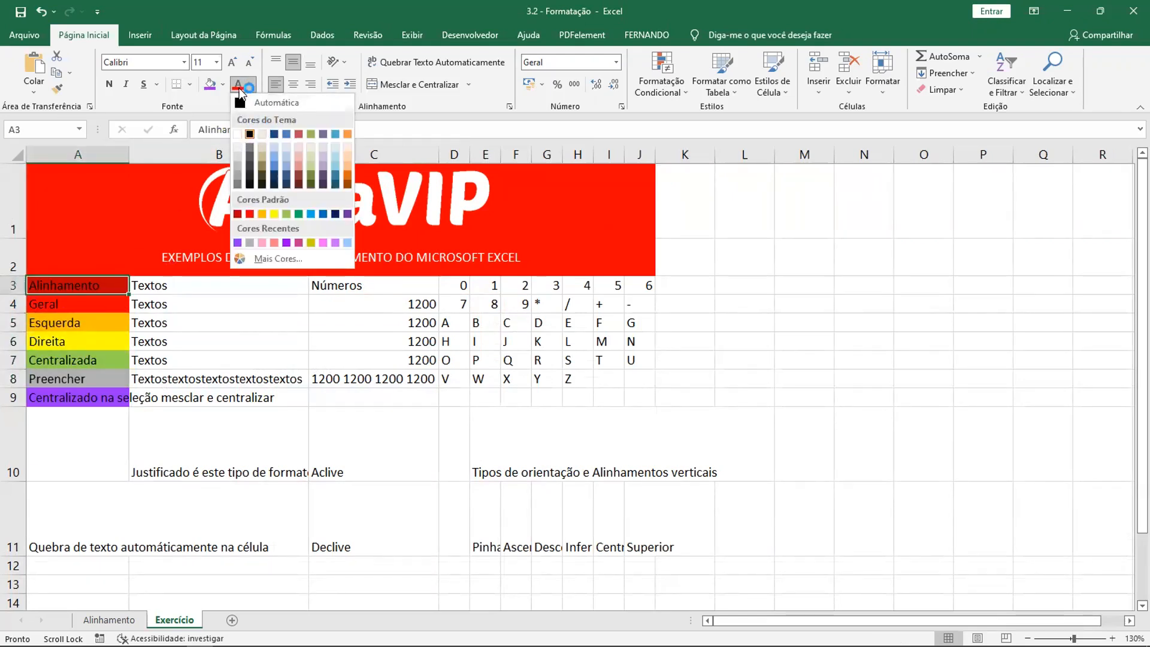
click(237, 133)
click(94, 303)
click(79, 324)
click(242, 88)
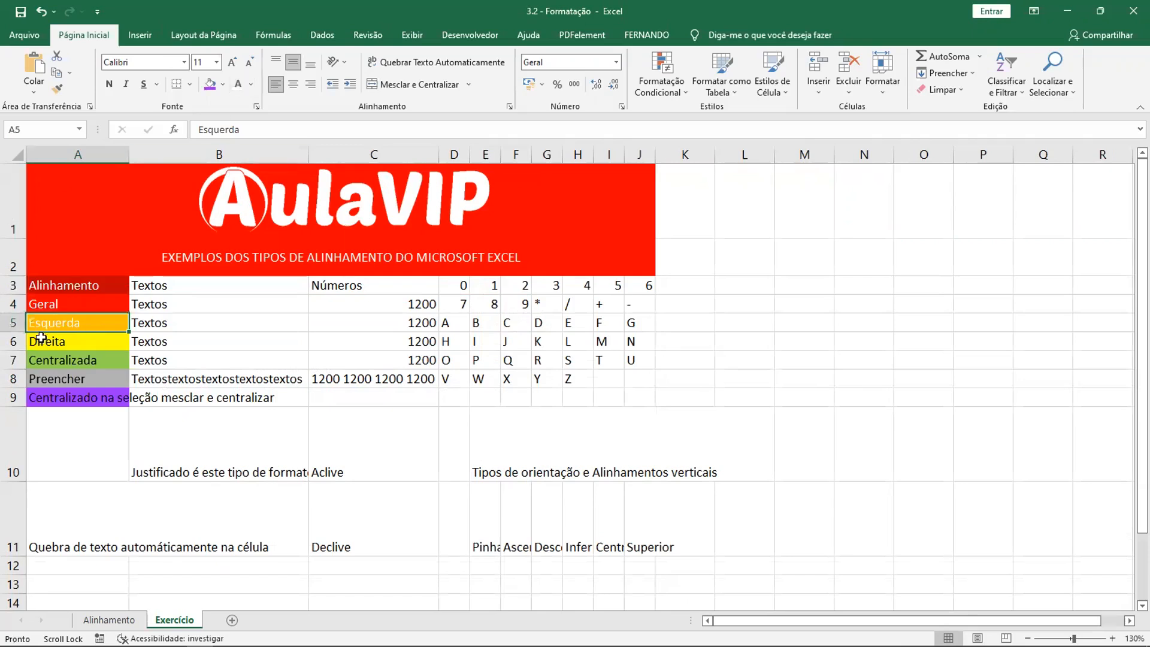
- Change the font color of cell A5 (Esquerda) to black, and then to the lighter gray shade of black
click(252, 90)
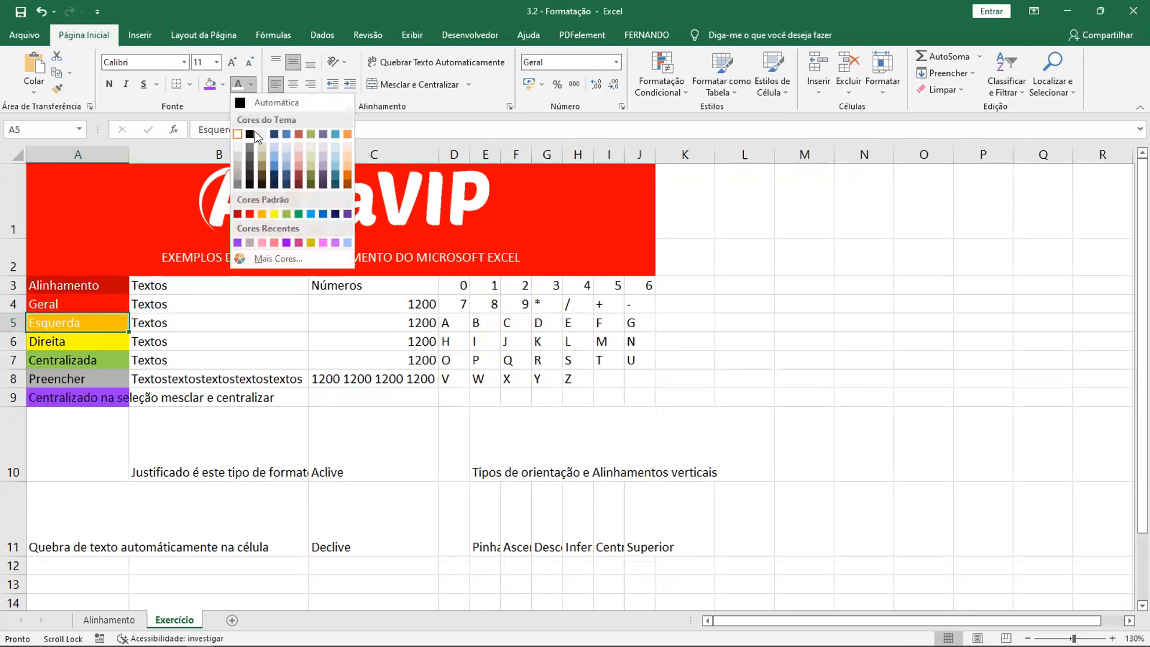
click(251, 131)
click(251, 90)
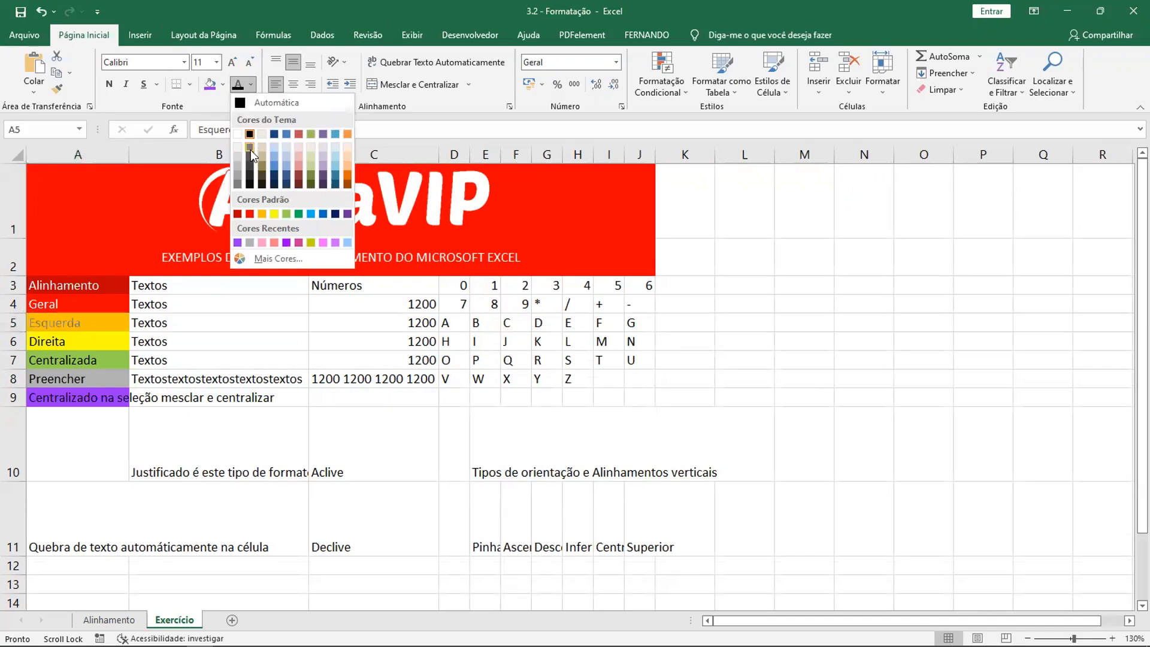
click(251, 147)
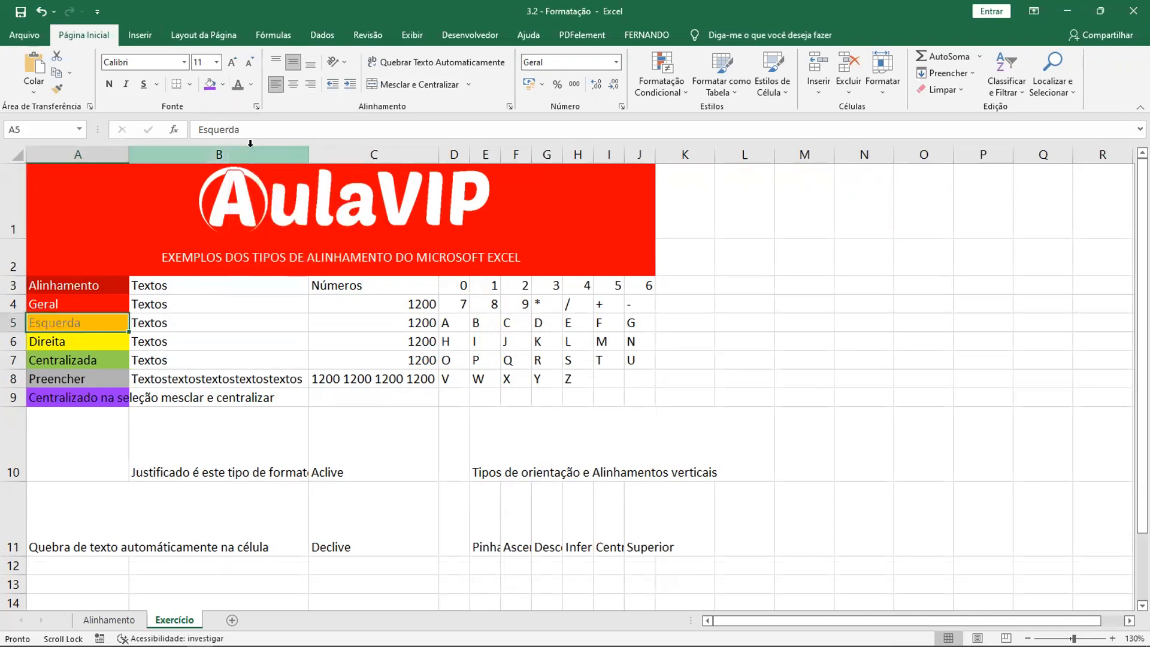
click(95, 340)
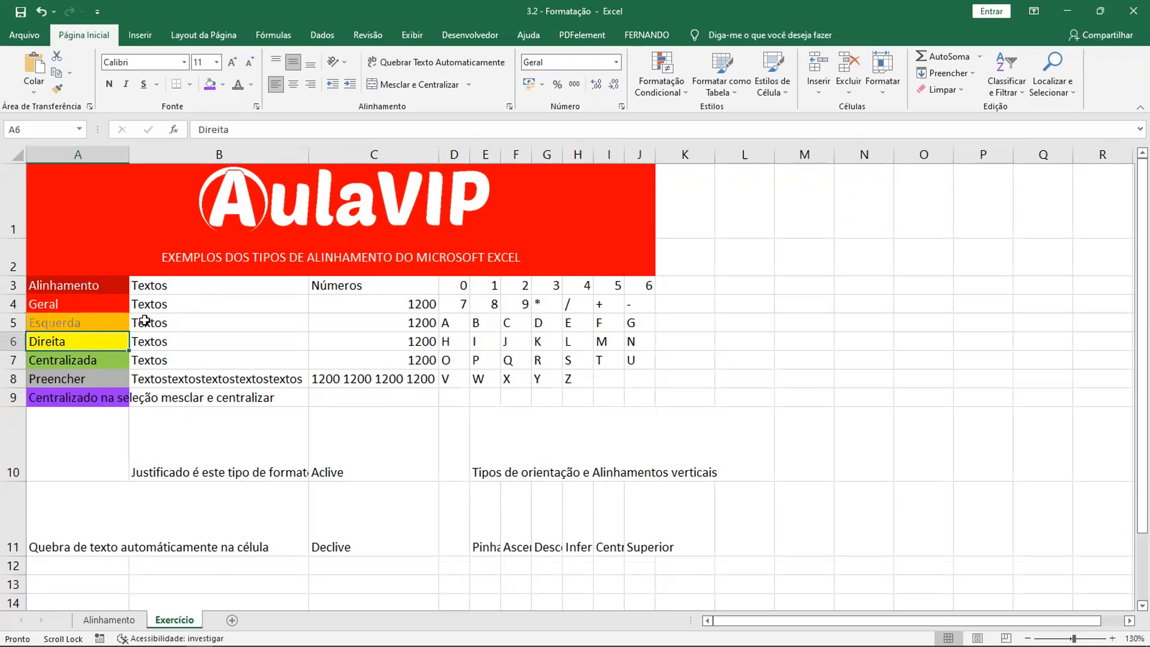
- Center the text in cell B4 and right-align the text in cell B5 of the Textos column
drag(165, 285, 188, 322)
click(159, 283)
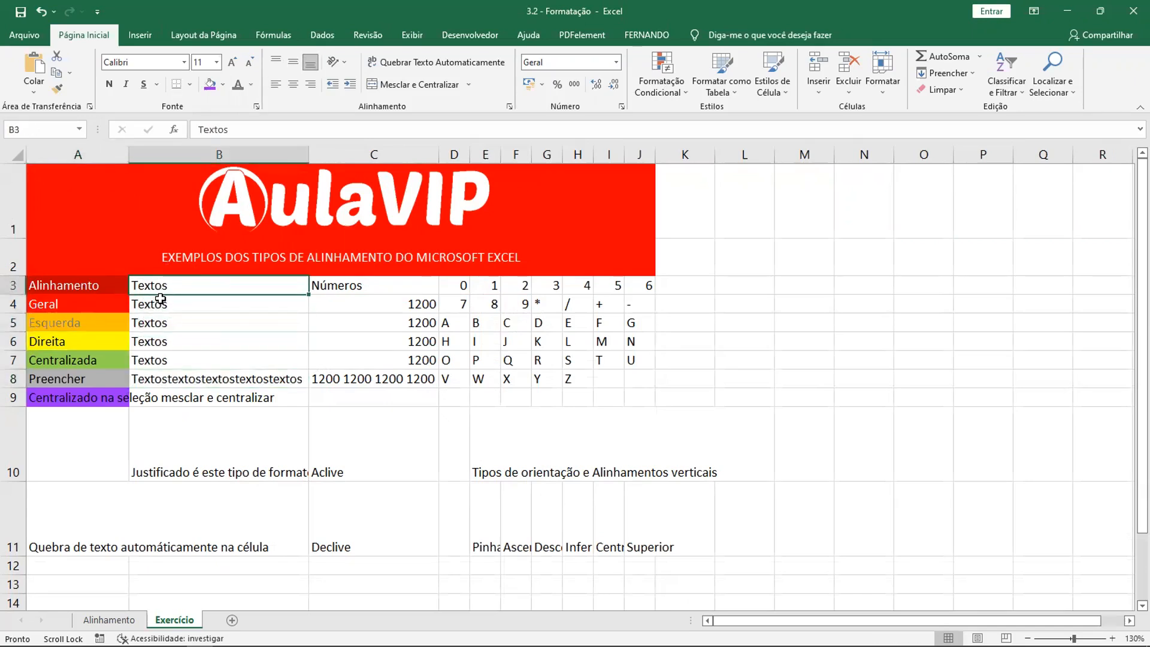
click(160, 299)
click(293, 84)
click(212, 324)
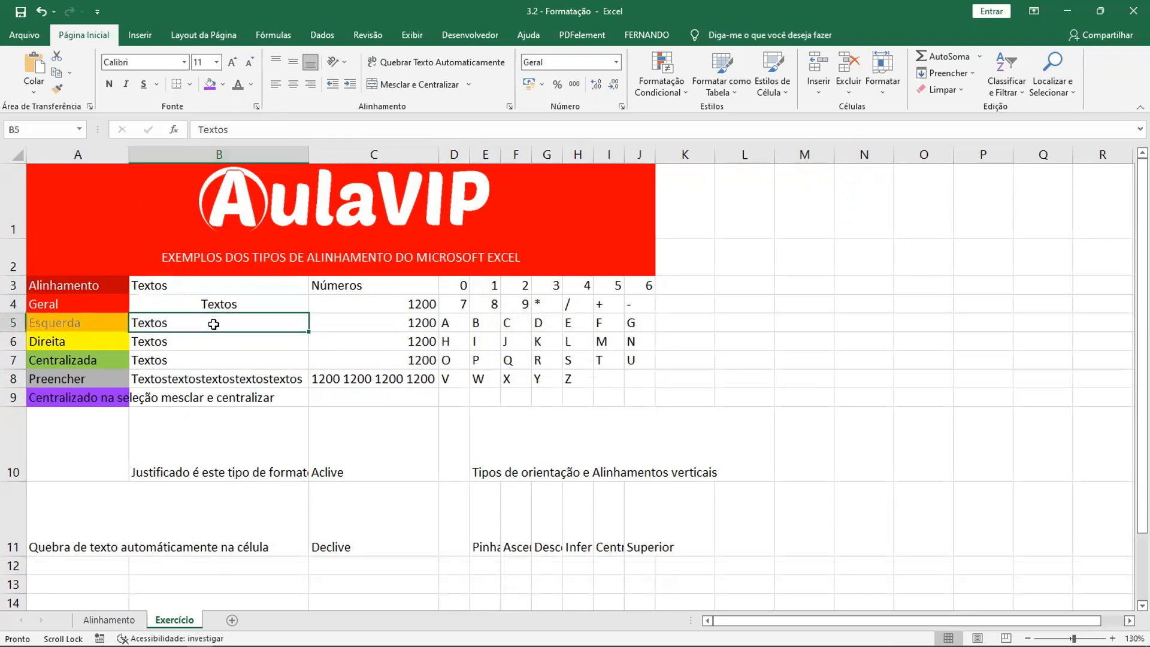
click(310, 84)
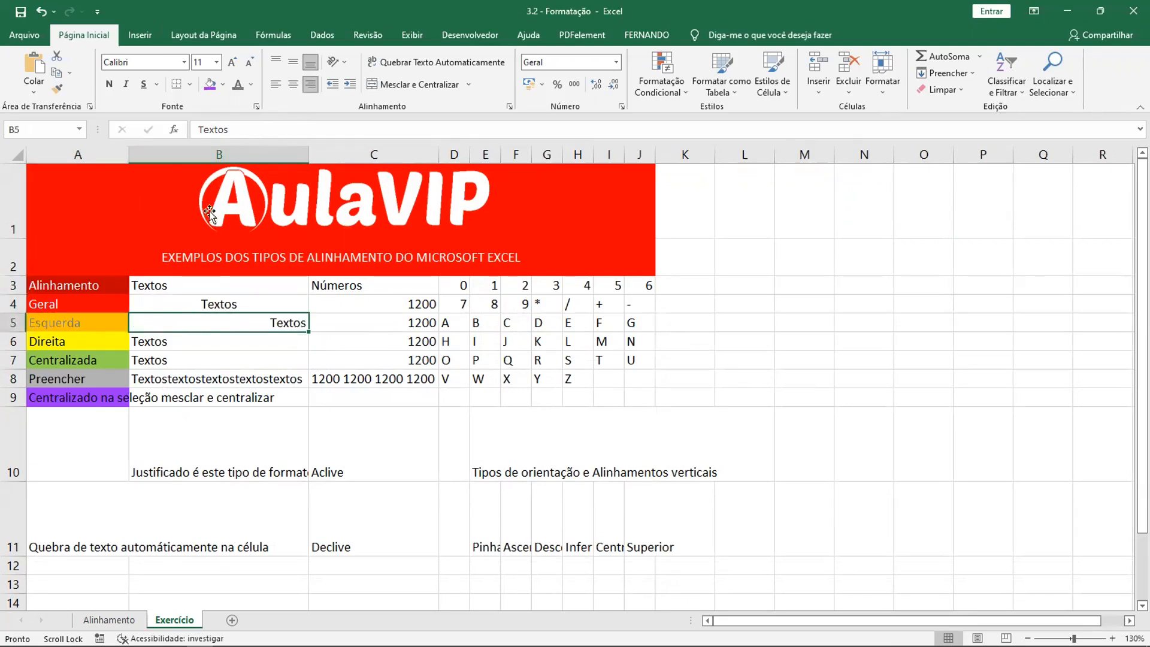
- Center the text in cells B7 and B8 of the Textos column
click(206, 344)
click(199, 361)
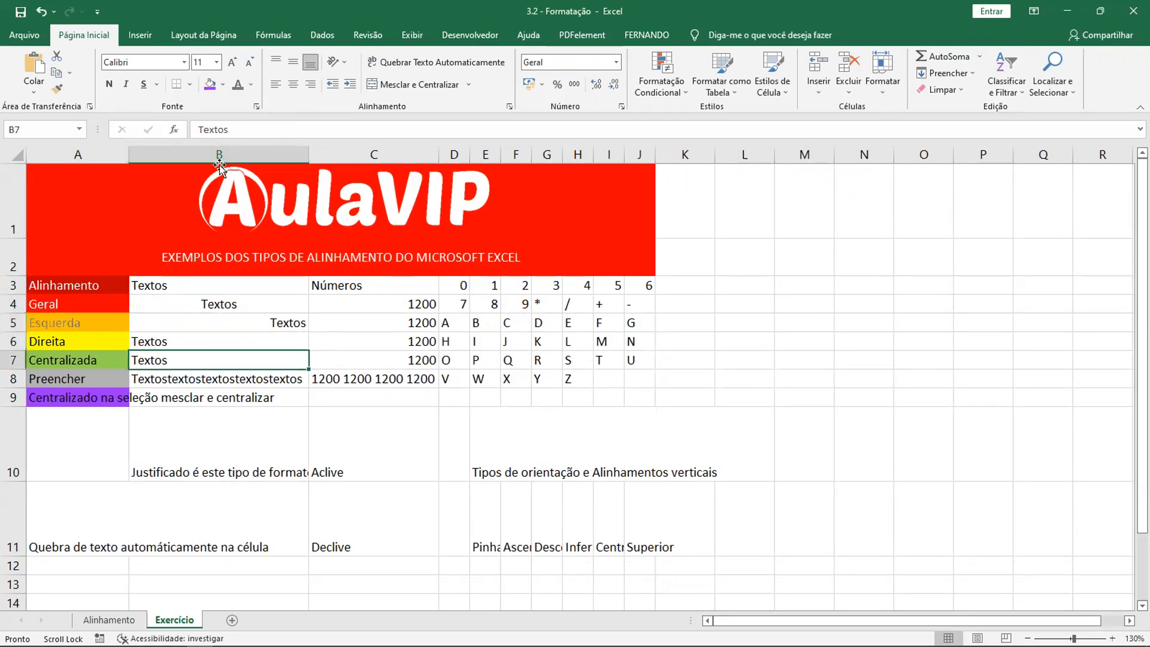
click(290, 84)
click(220, 383)
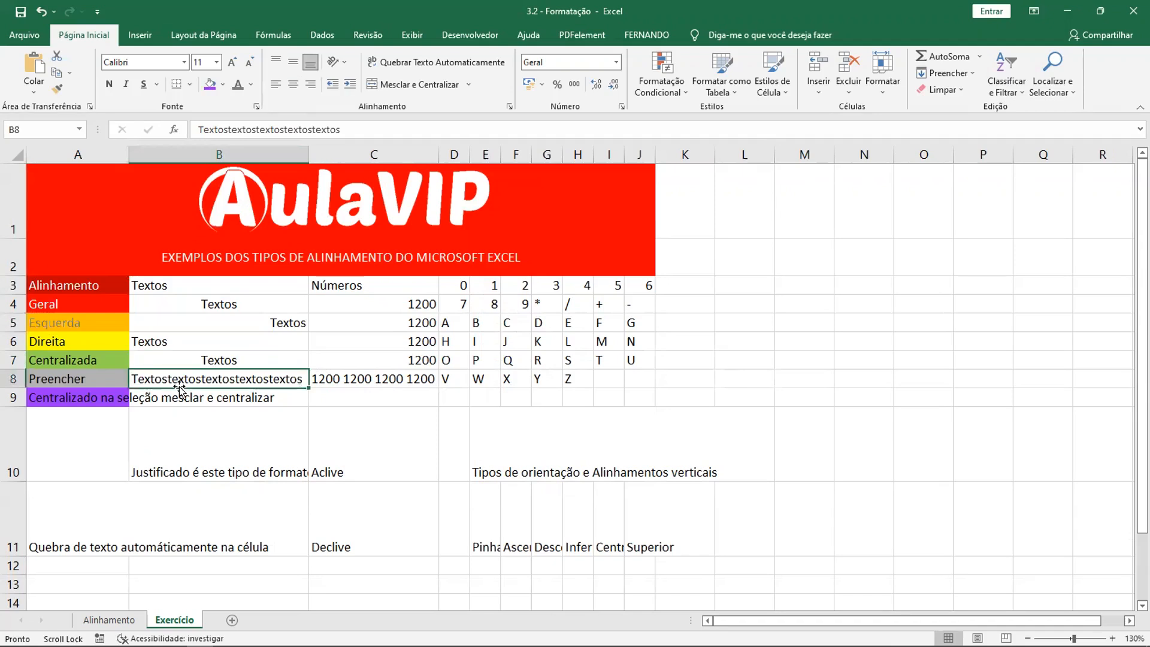
click(293, 85)
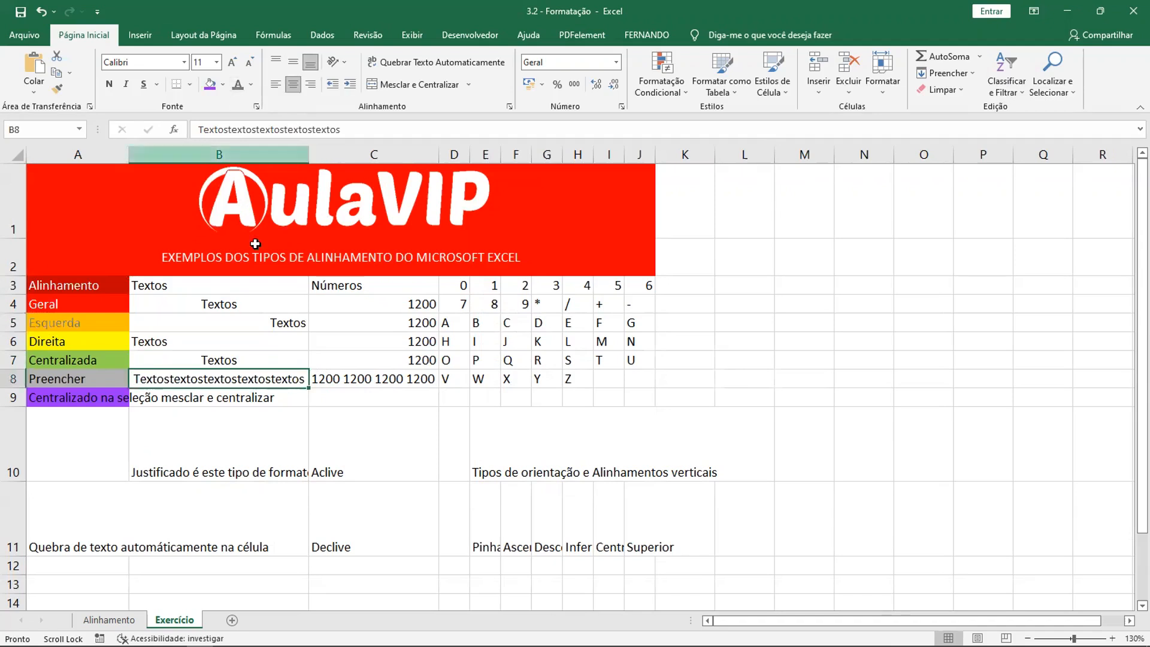
- Left-align the number in cell C4 and center the number in cell C6
click(353, 298)
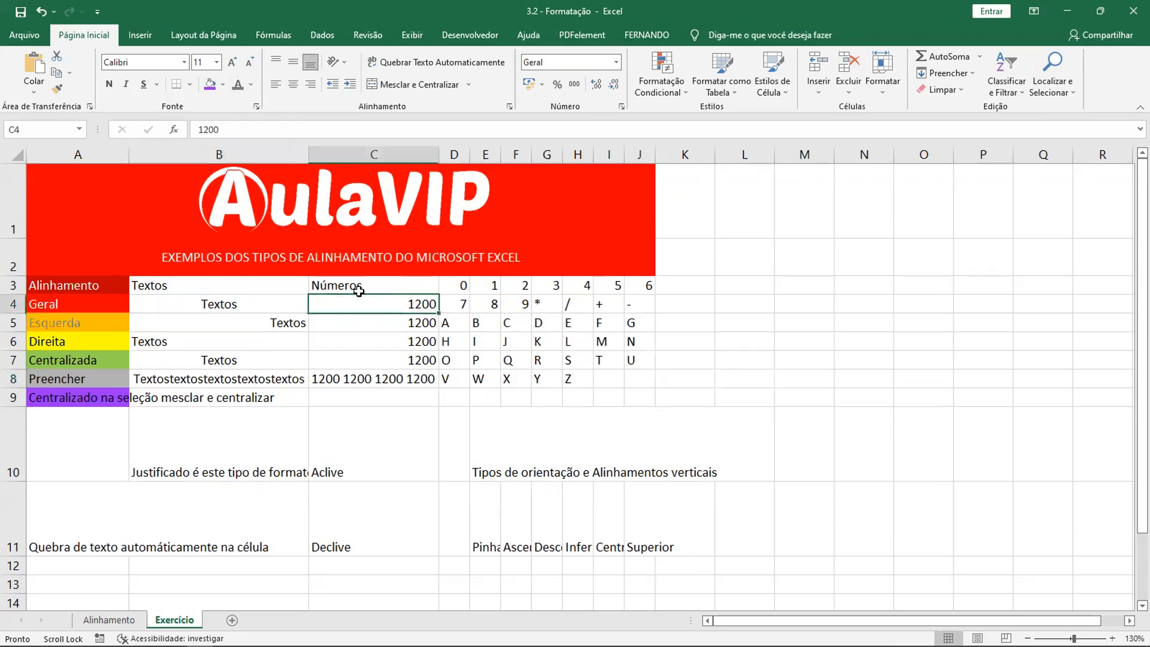
click(275, 84)
click(359, 335)
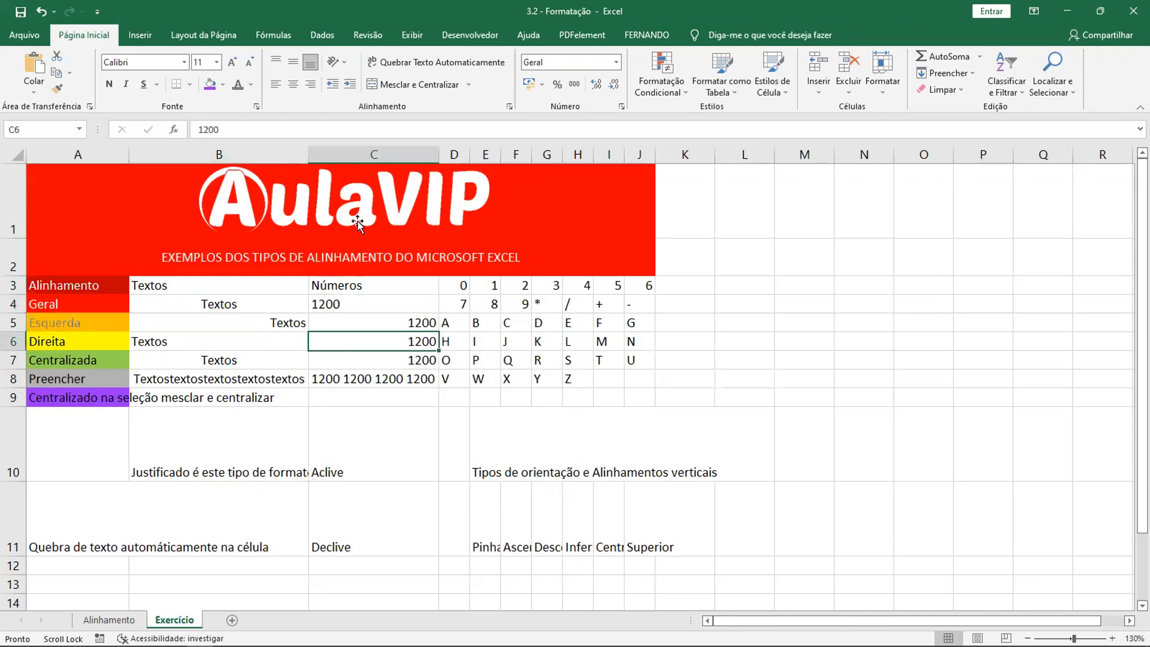
click(293, 84)
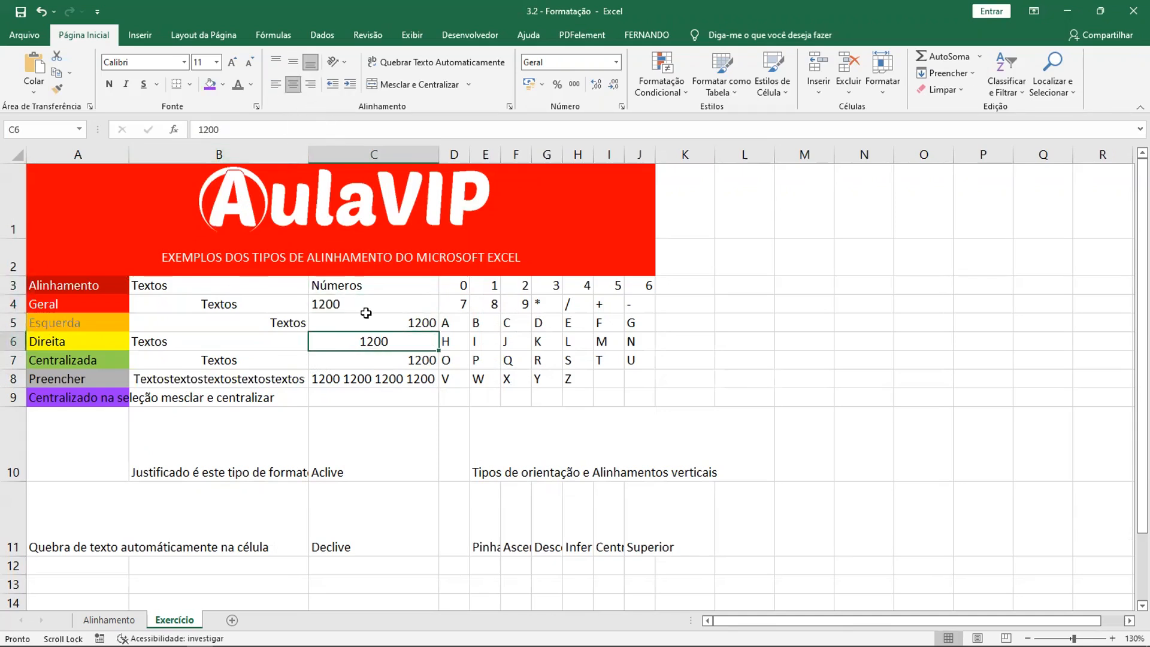
- Left-align the number in cell C7 and center the numbers in cell C8
click(380, 362)
click(275, 87)
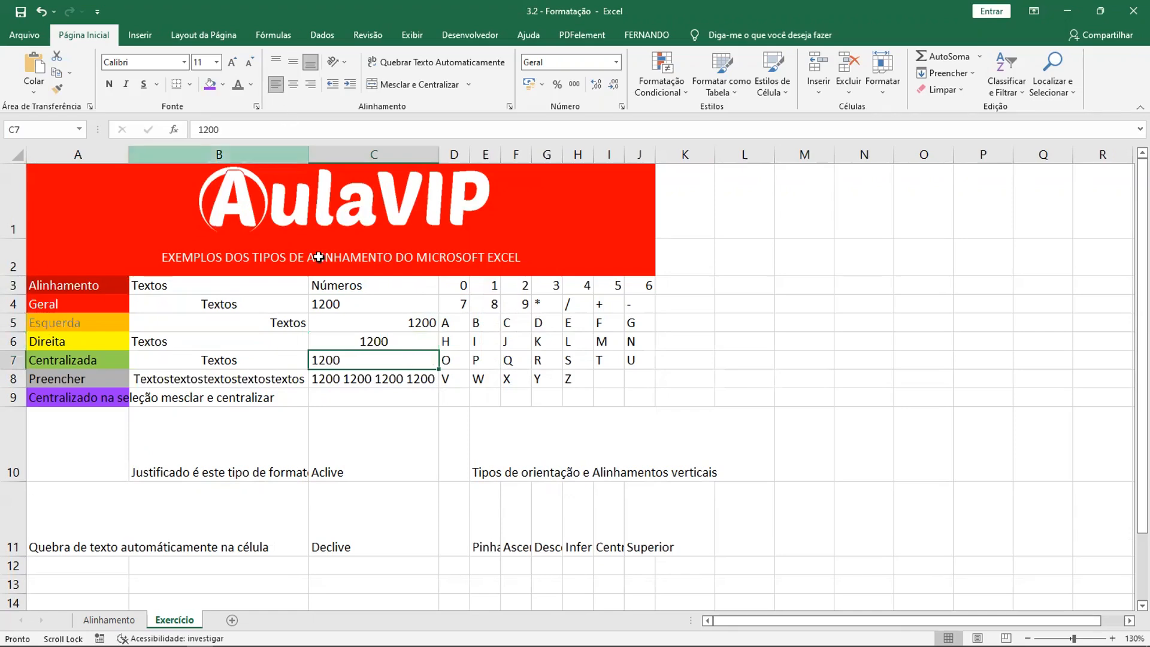
click(385, 380)
click(293, 87)
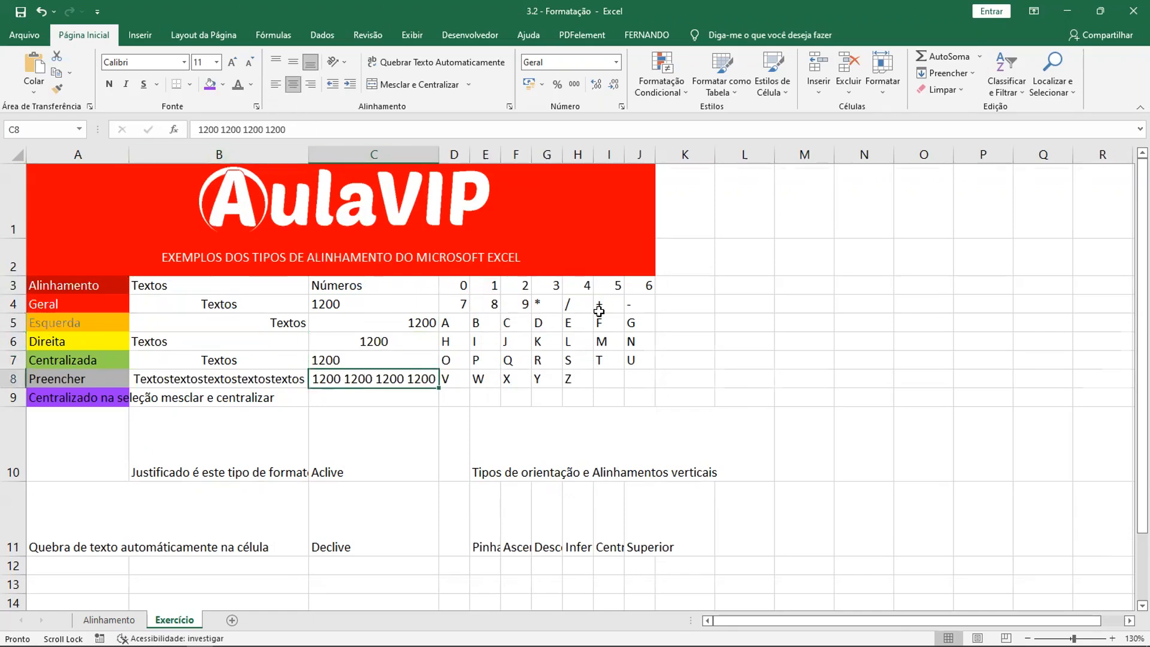
- Center the digits, symbols and letters in the range D3:J8 horizontally
scroll(599, 310, down, 1)
scroll(599, 310, up, 1)
drag(456, 288, 631, 375)
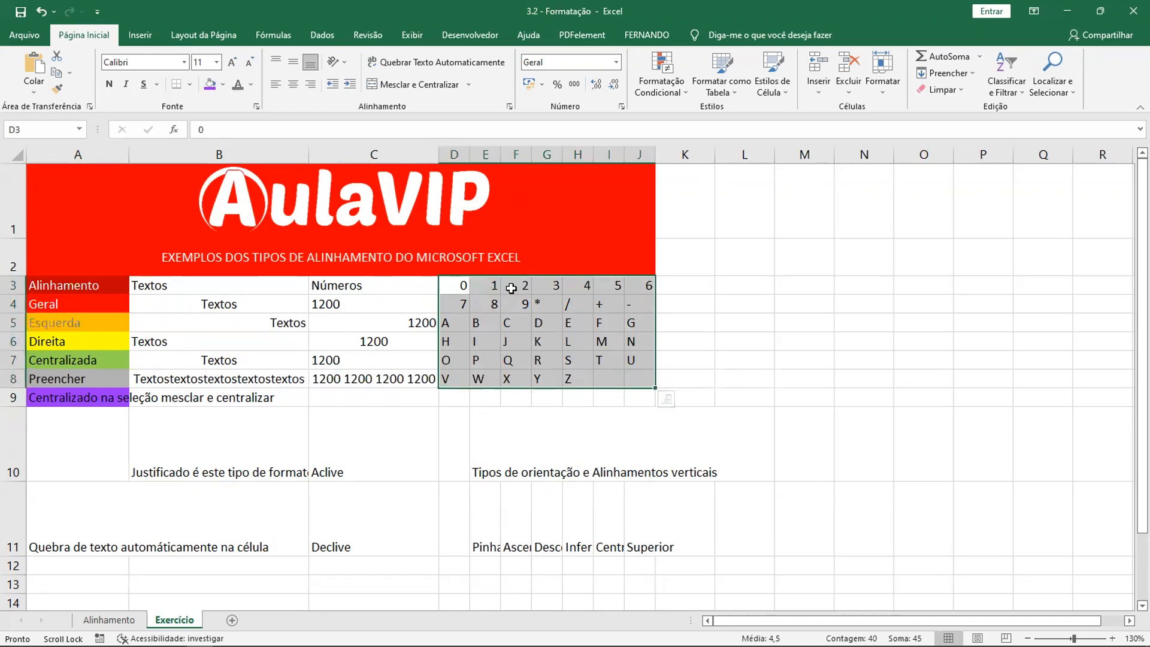
click(626, 323)
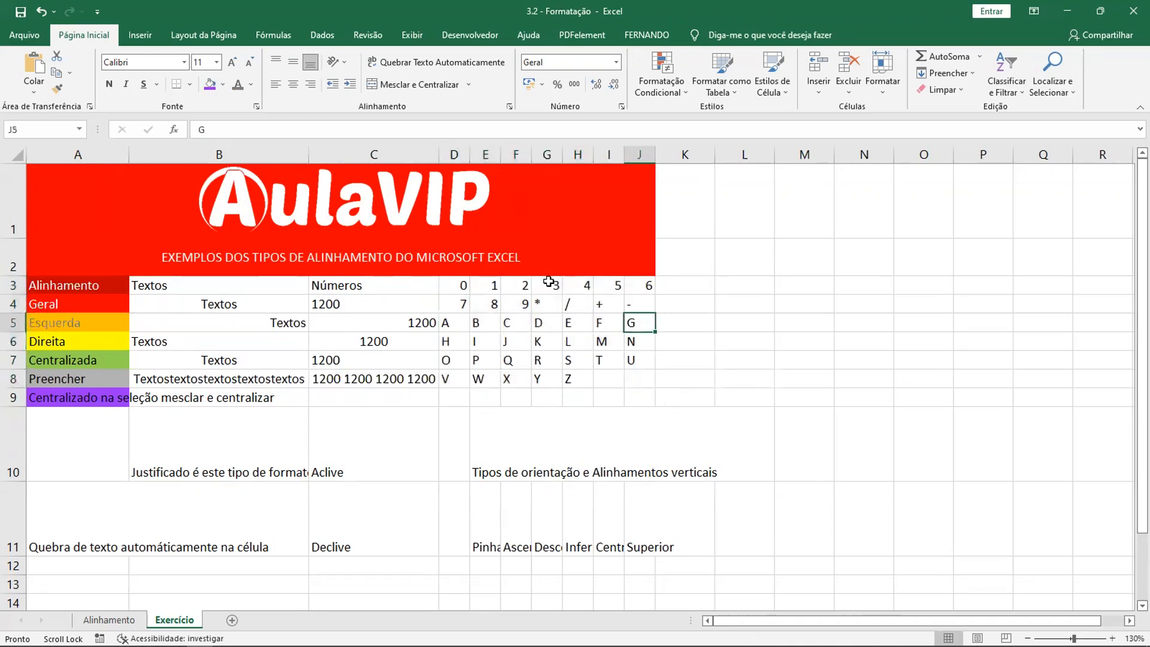
drag(445, 290, 629, 378)
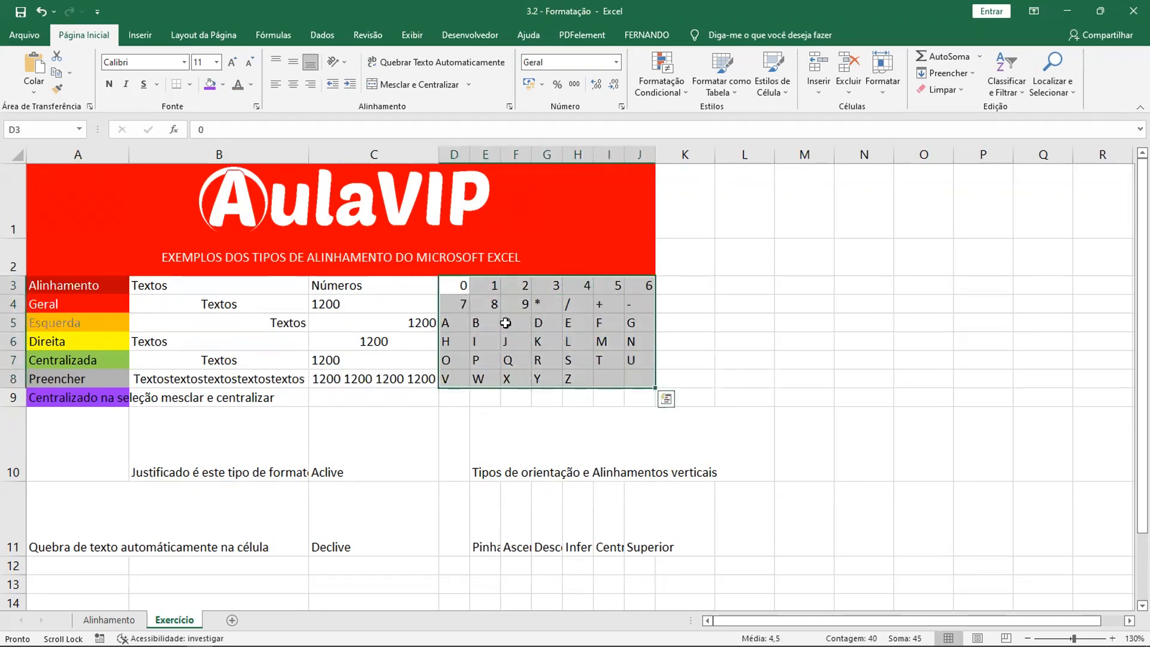
click(460, 287)
drag(458, 286, 633, 378)
click(292, 87)
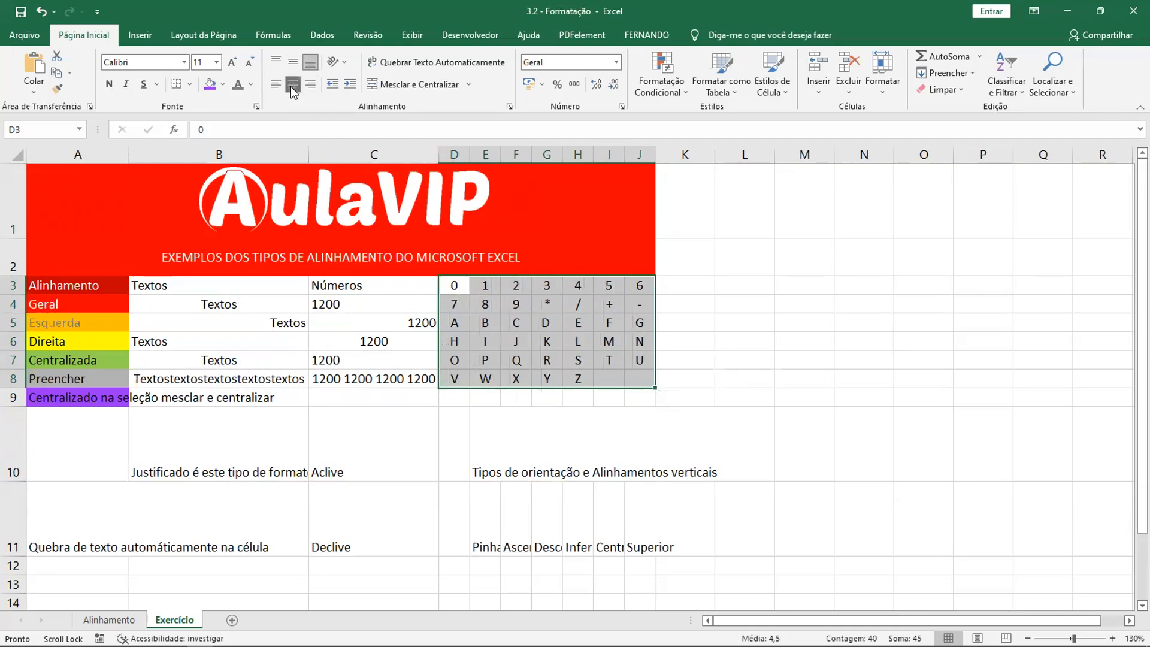
click(555, 318)
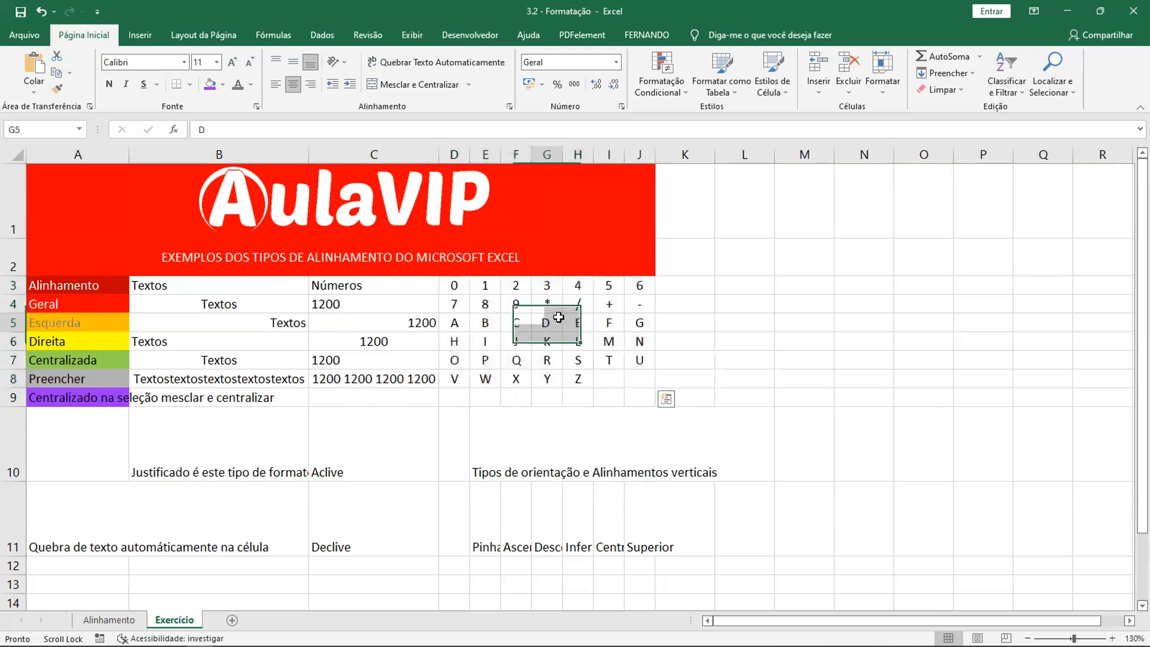
drag(482, 286, 486, 379)
drag(518, 291, 517, 380)
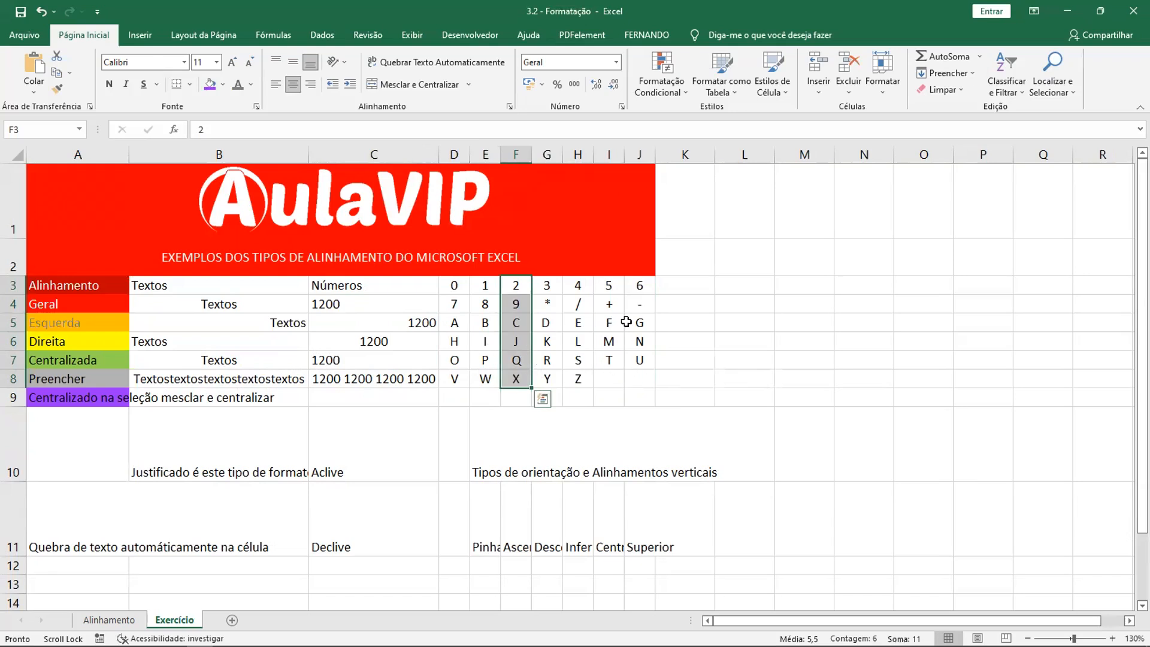
click(565, 326)
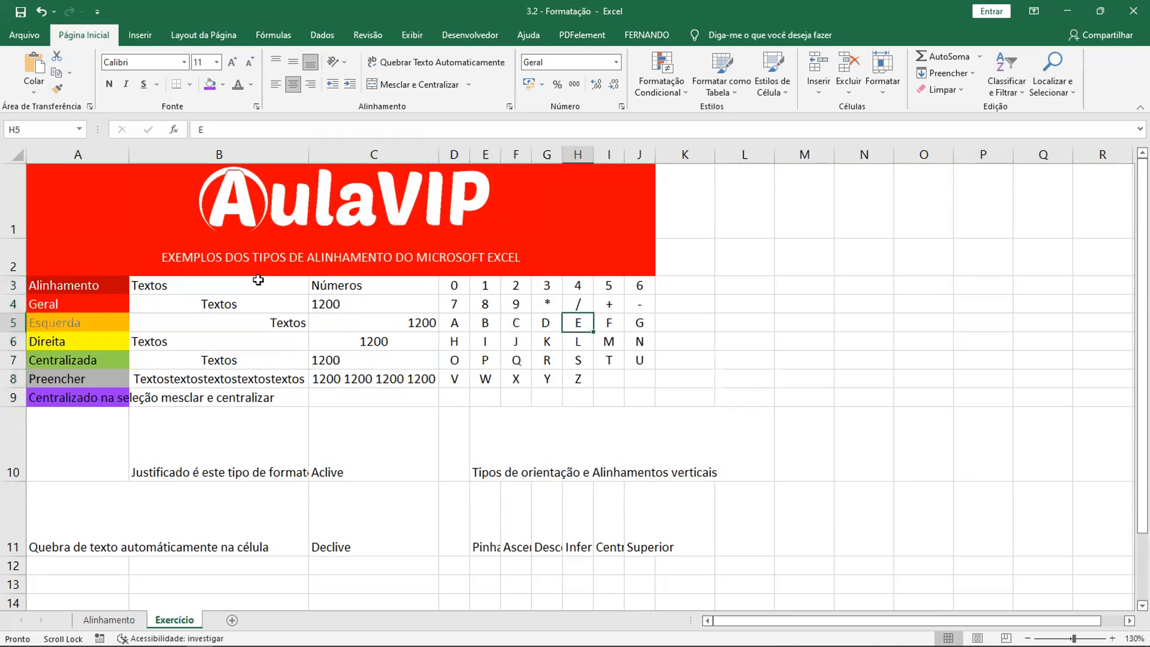
- Fill cells B3:B7 with a light blue theme shade and cells C3:C7 with a light olive green theme shade
click(254, 282)
drag(241, 294, 252, 363)
click(222, 89)
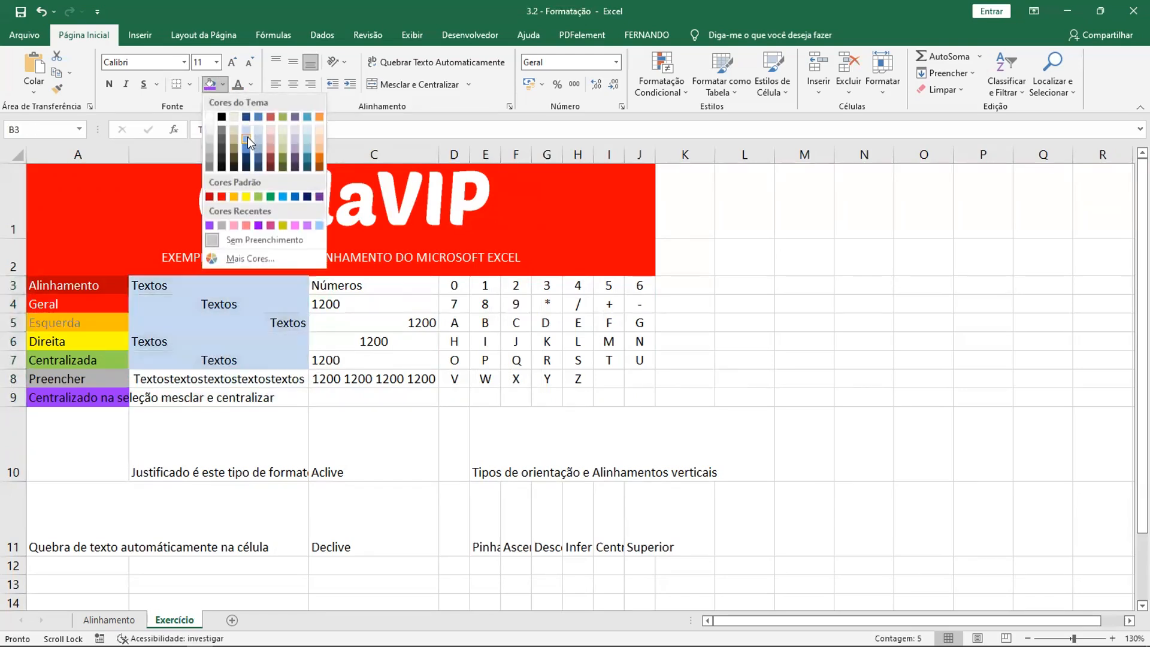
click(245, 136)
drag(345, 287, 353, 361)
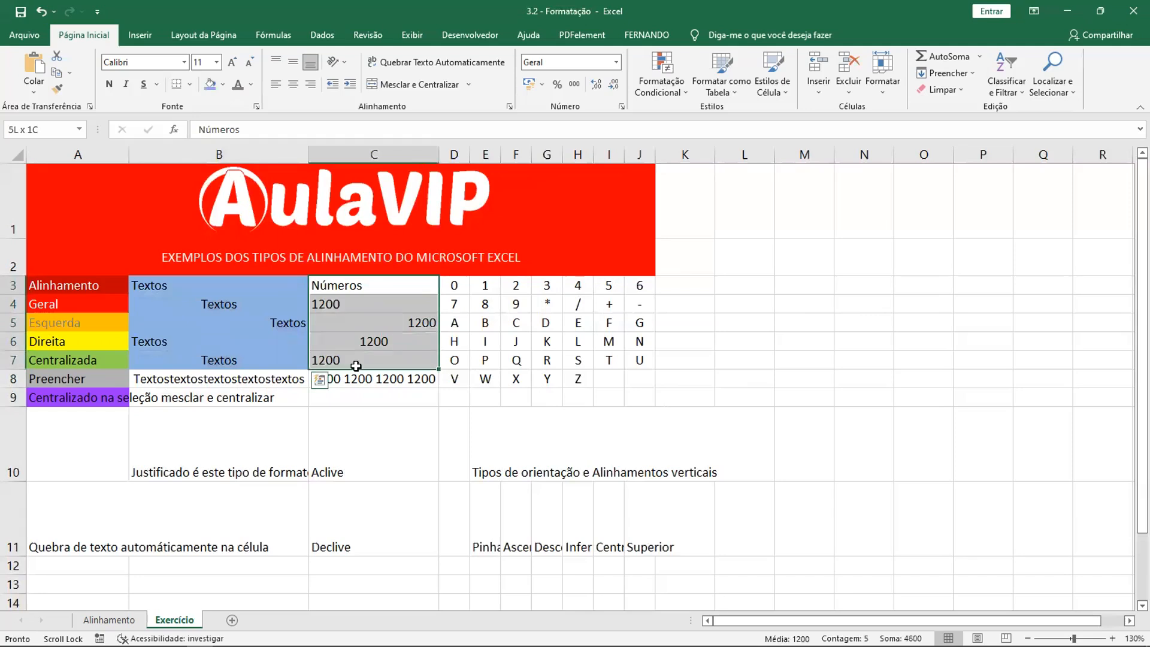
click(222, 85)
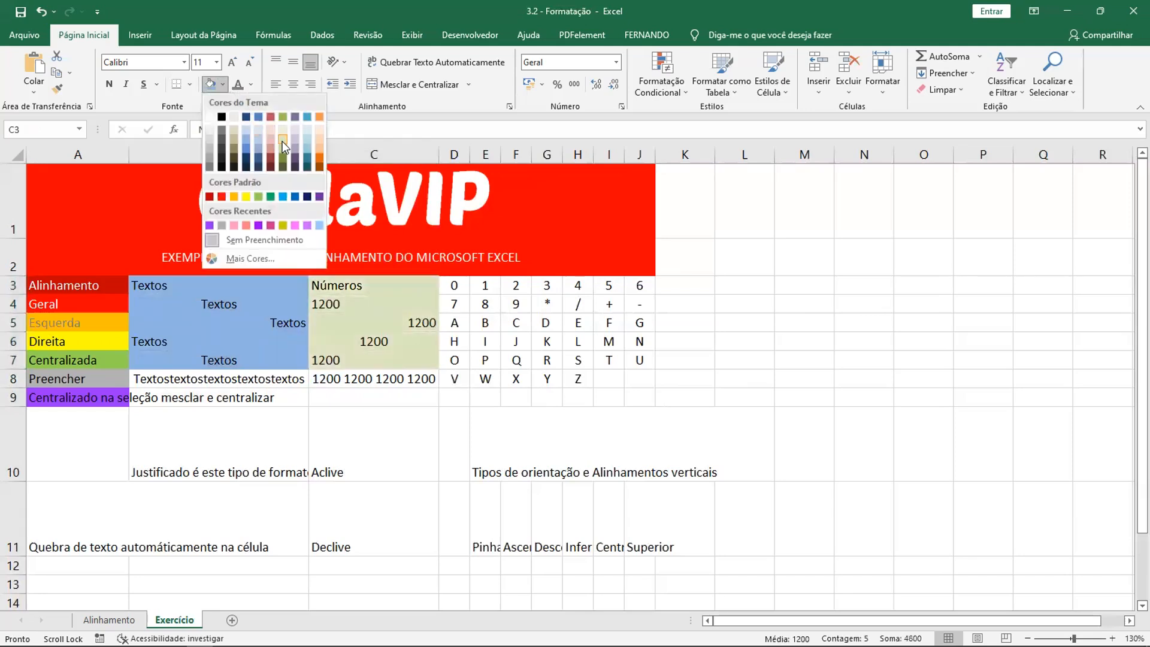
click(283, 146)
- Fill cell B8 with a dark navy blue theme shade and set its font color to white
click(276, 381)
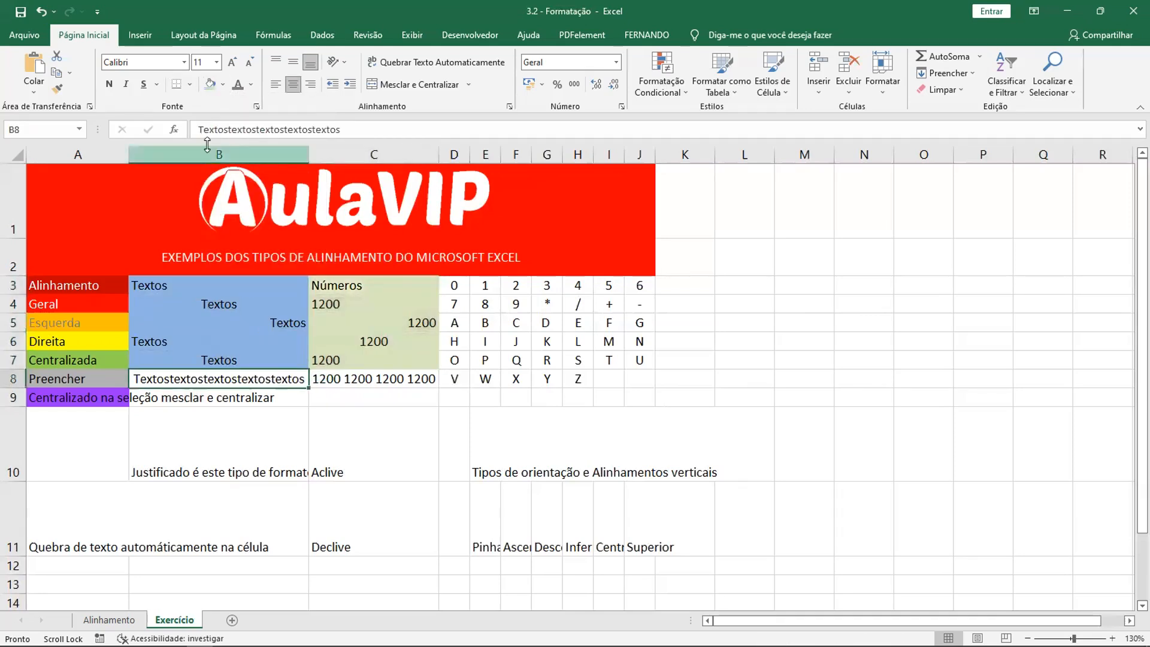
click(225, 84)
click(248, 161)
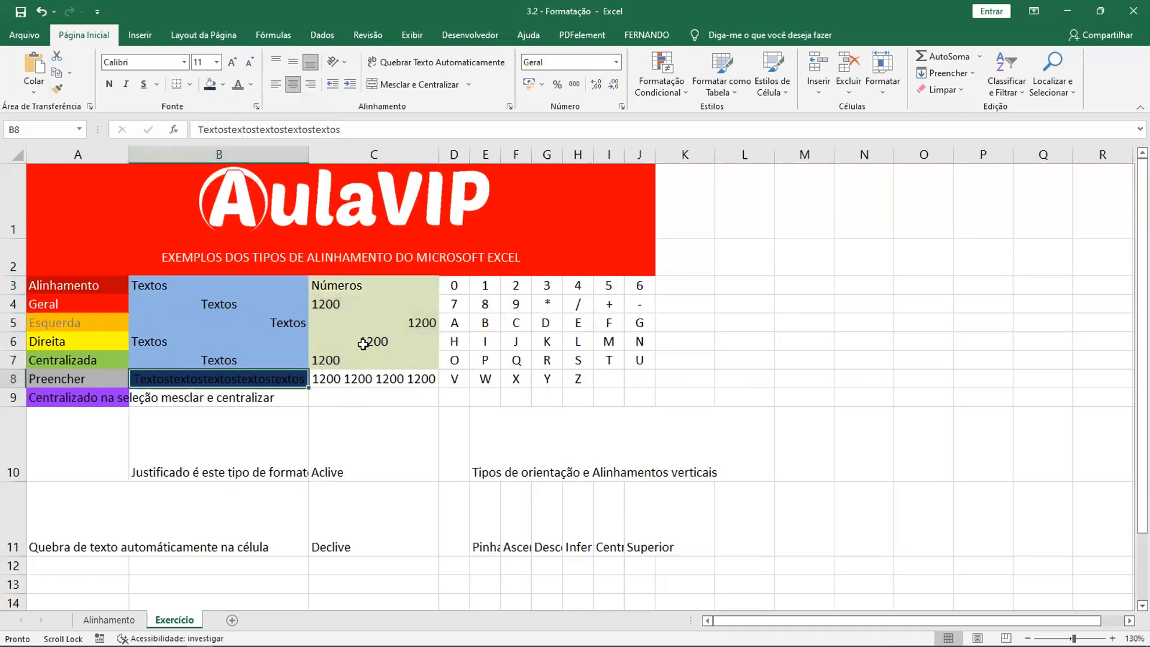
click(250, 86)
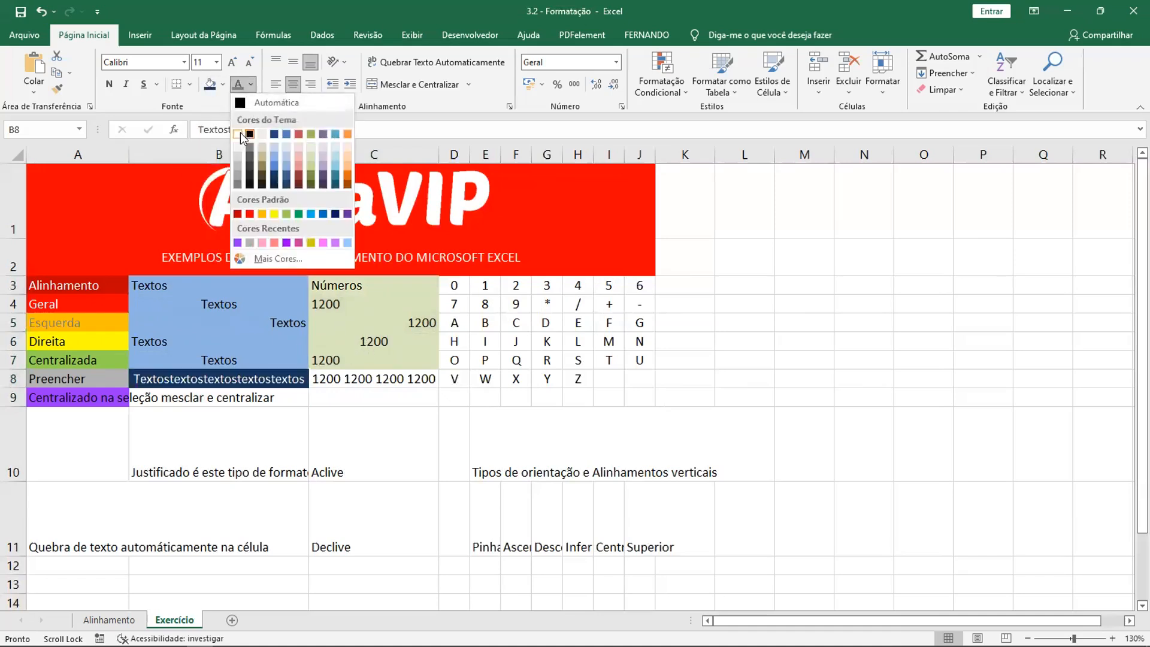
click(243, 133)
- Fill cell C8 with a dark olive green theme shade and set its font color to white
click(360, 375)
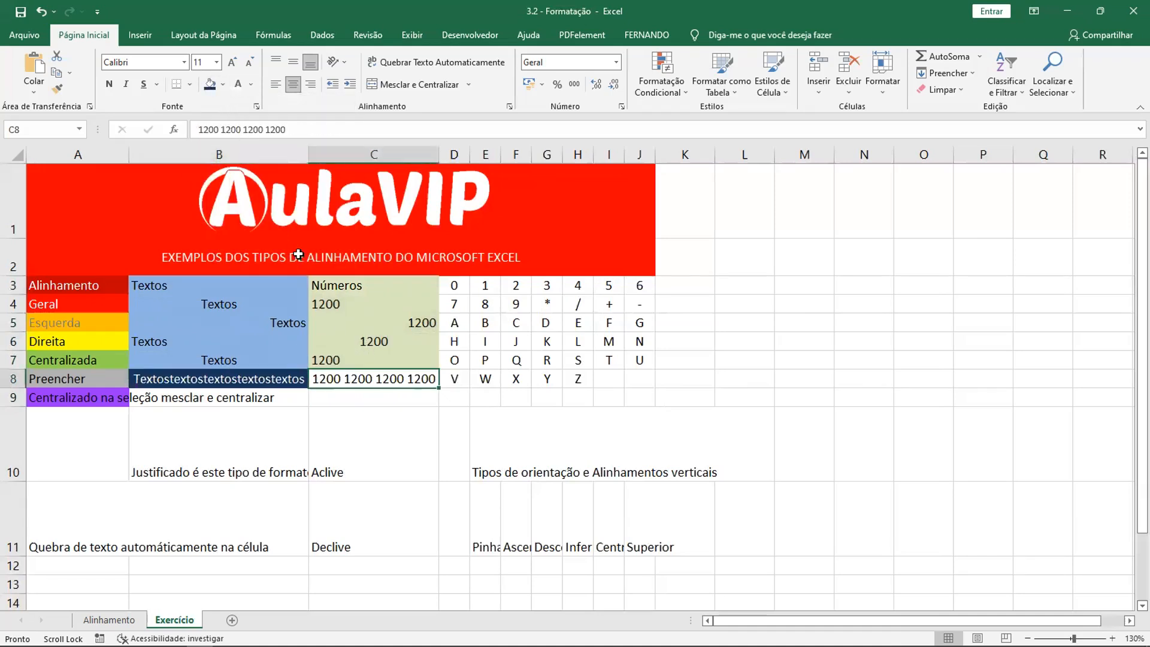
click(226, 87)
click(281, 152)
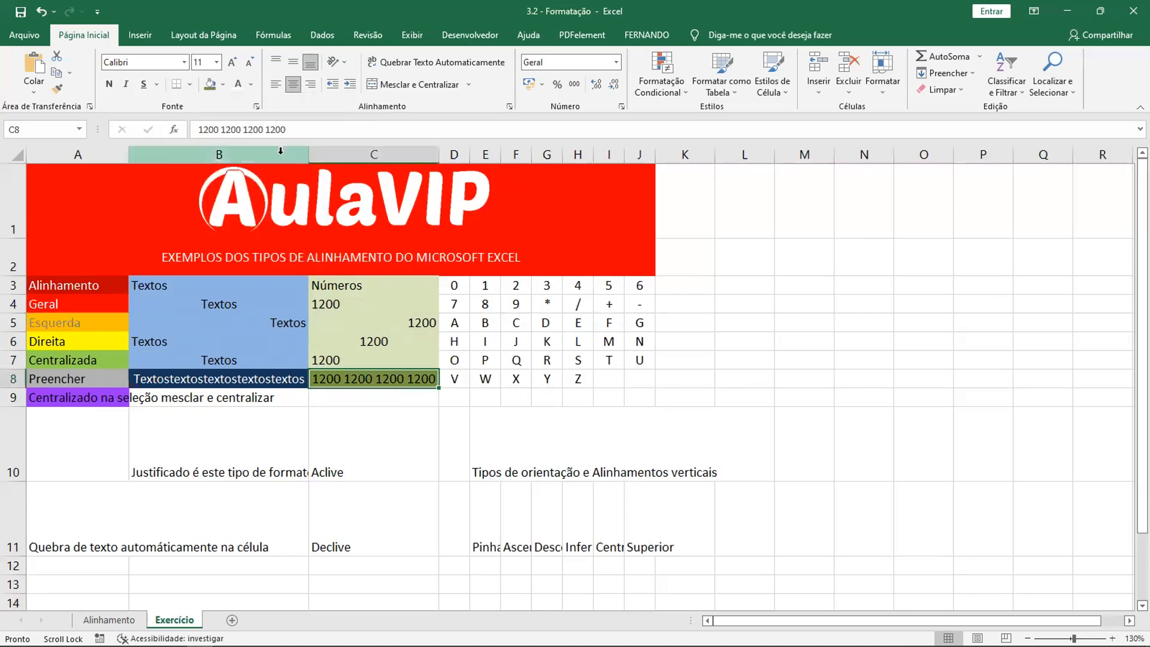
- Try merging and centering cells B9:C9, and remove the merge
click(262, 400)
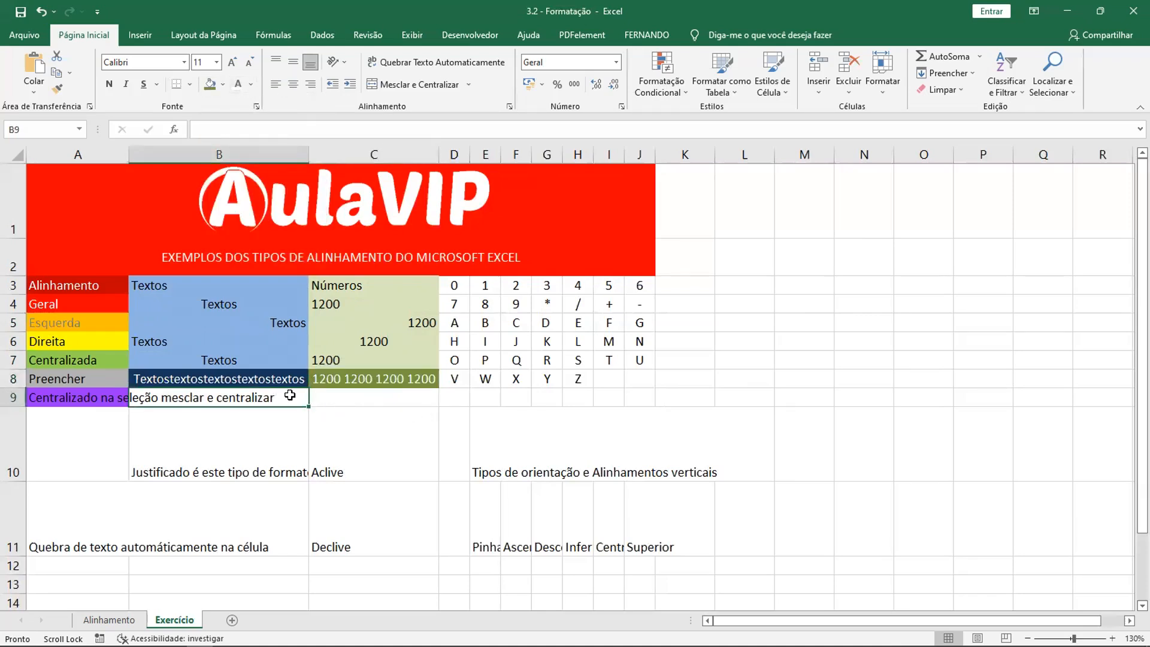
drag(290, 396, 327, 396)
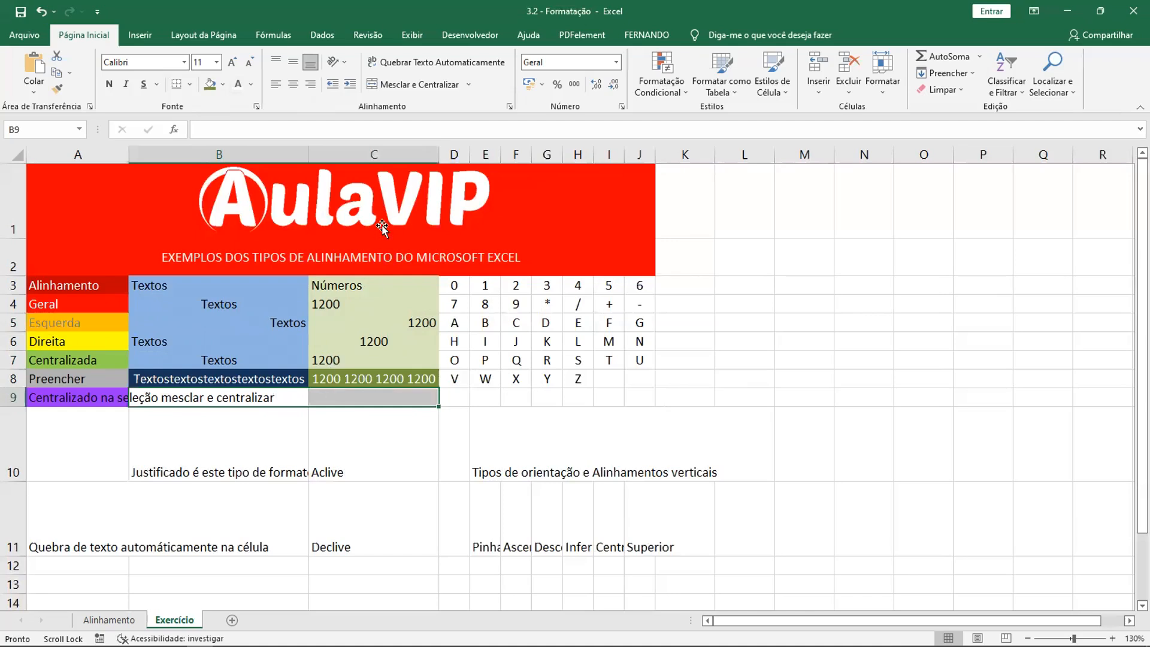
click(412, 84)
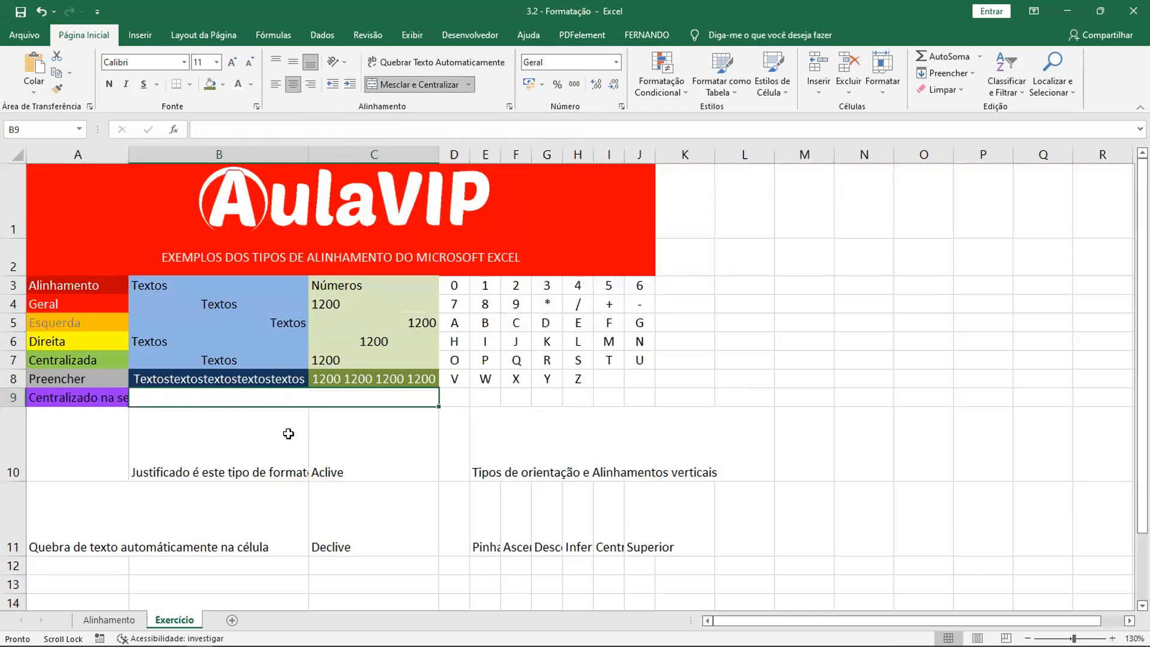
click(412, 84)
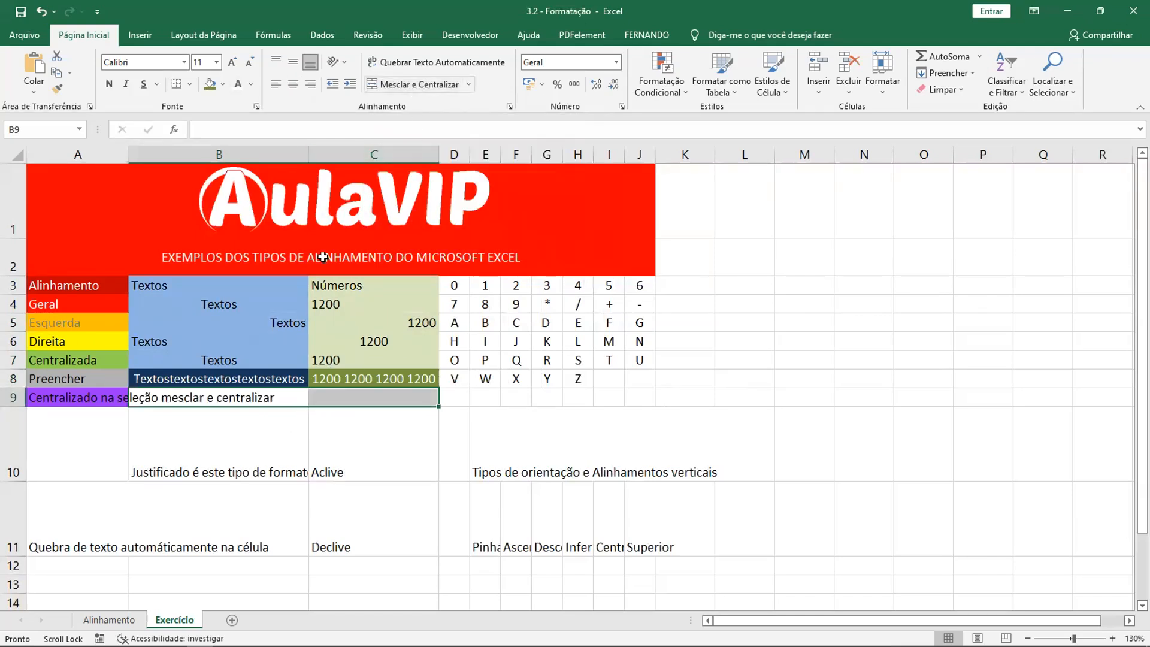
- Merge and center cells B9:C9 beside the purple cell
click(325, 411)
drag(173, 397, 348, 395)
click(412, 84)
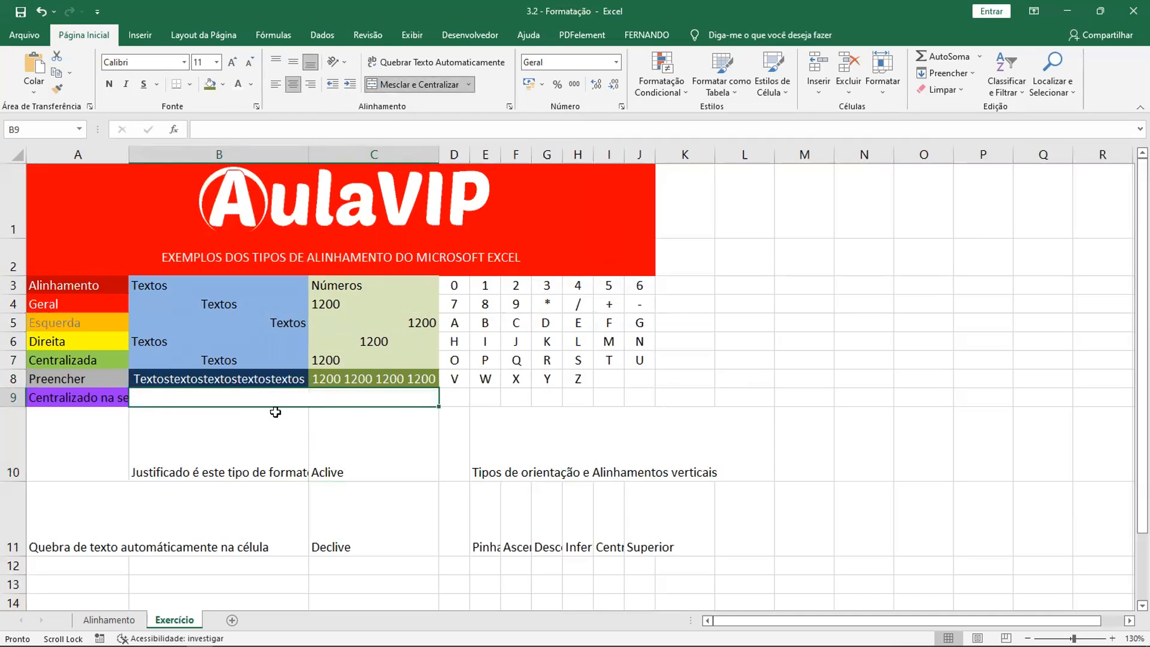
click(502, 393)
click(378, 392)
click(254, 127)
- Merge and center cells A9:C9 into one purple cell with its text centered across the three columns
click(106, 399)
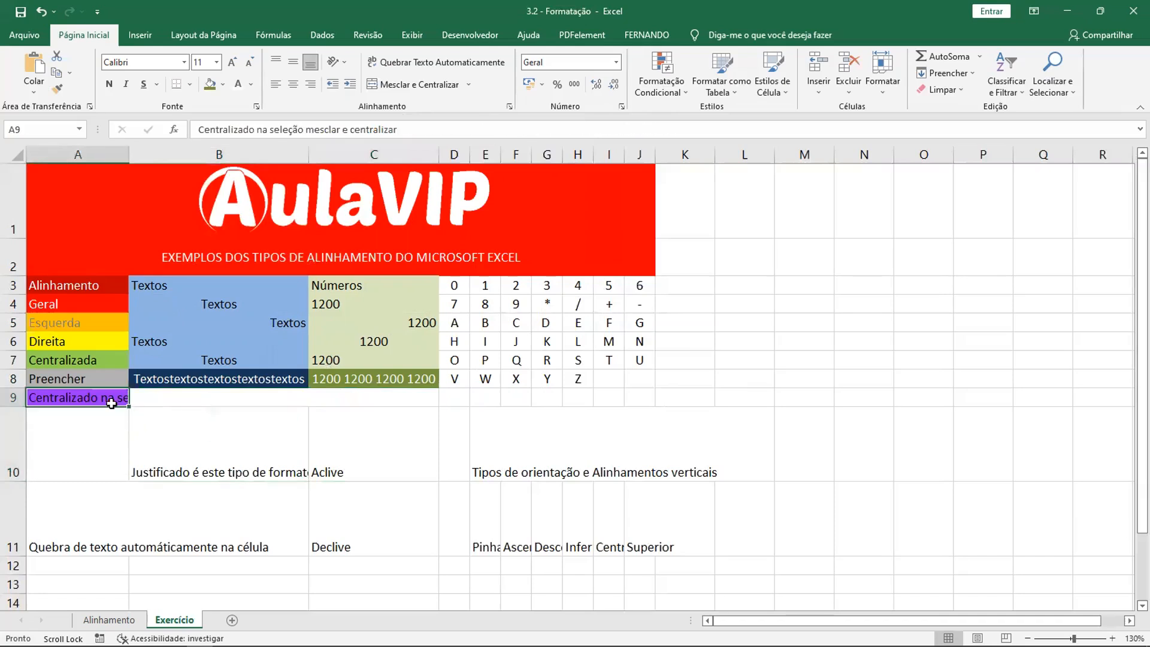
click(305, 397)
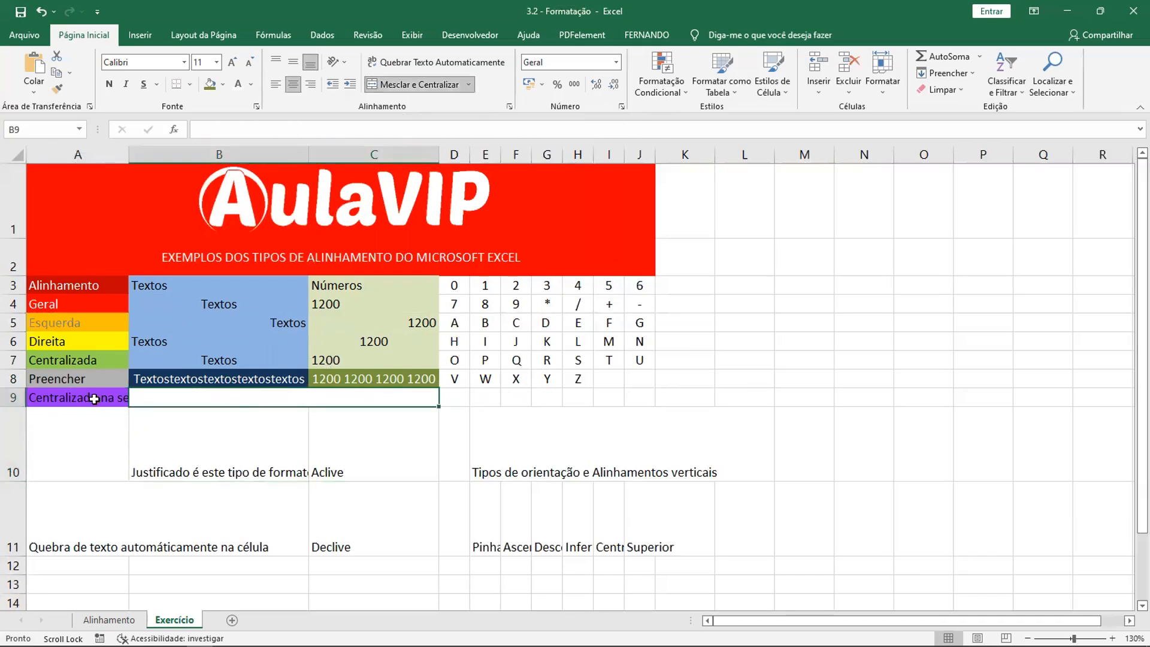
click(61, 403)
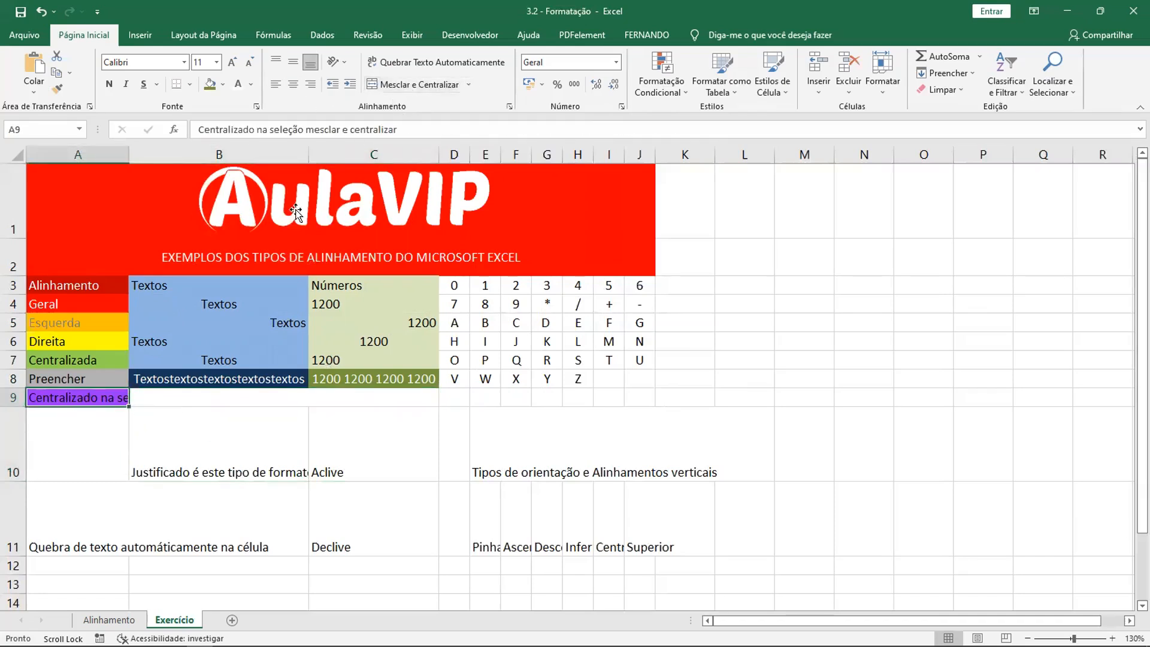
drag(104, 398, 295, 401)
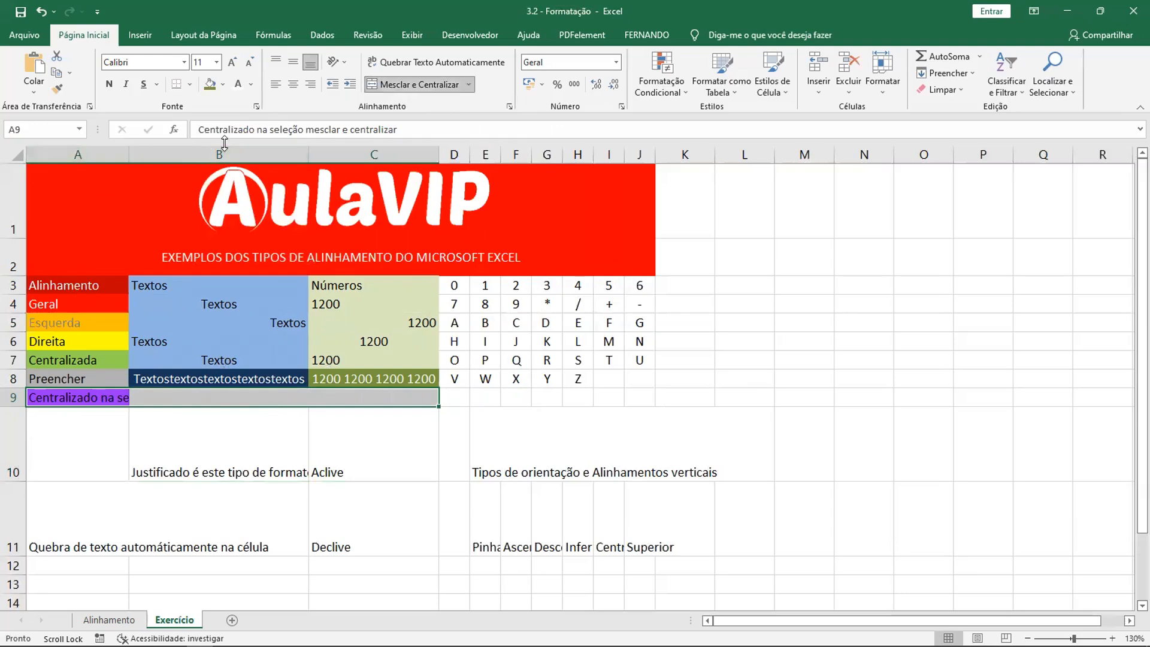
click(423, 85)
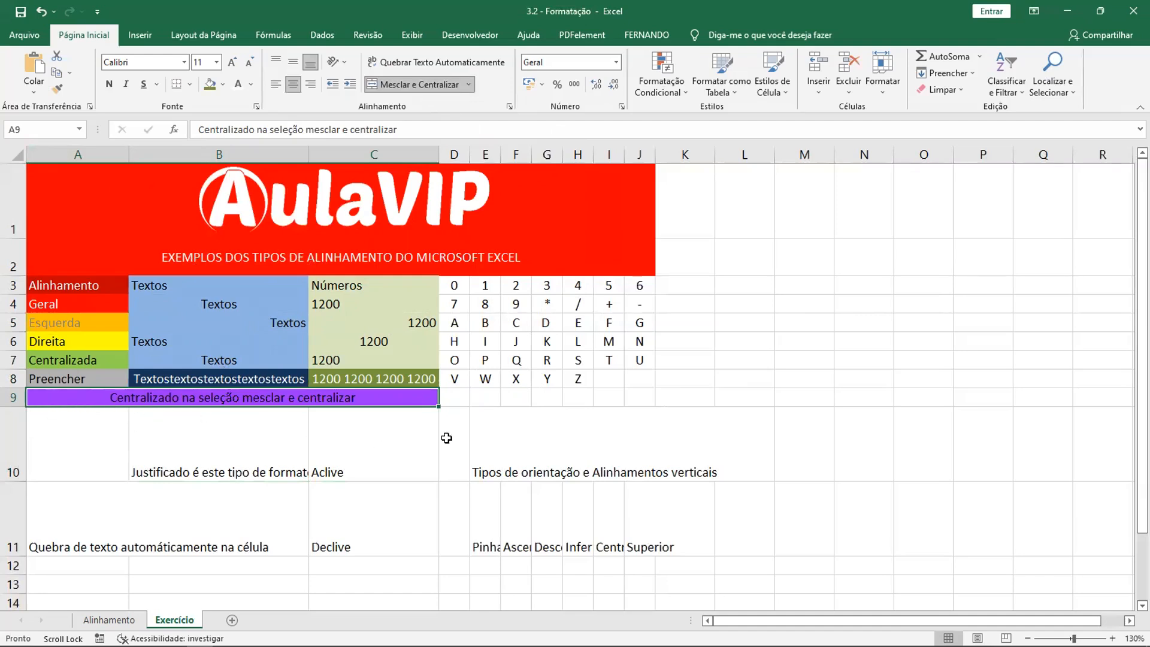
click(649, 437)
click(770, 363)
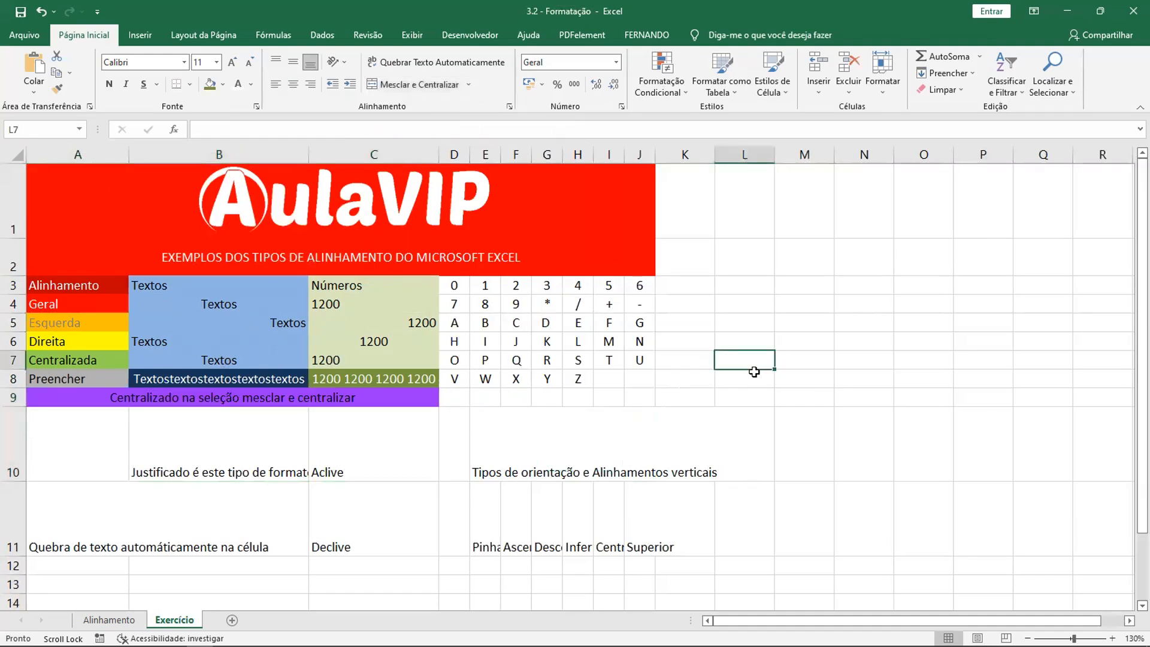
drag(464, 290, 641, 380)
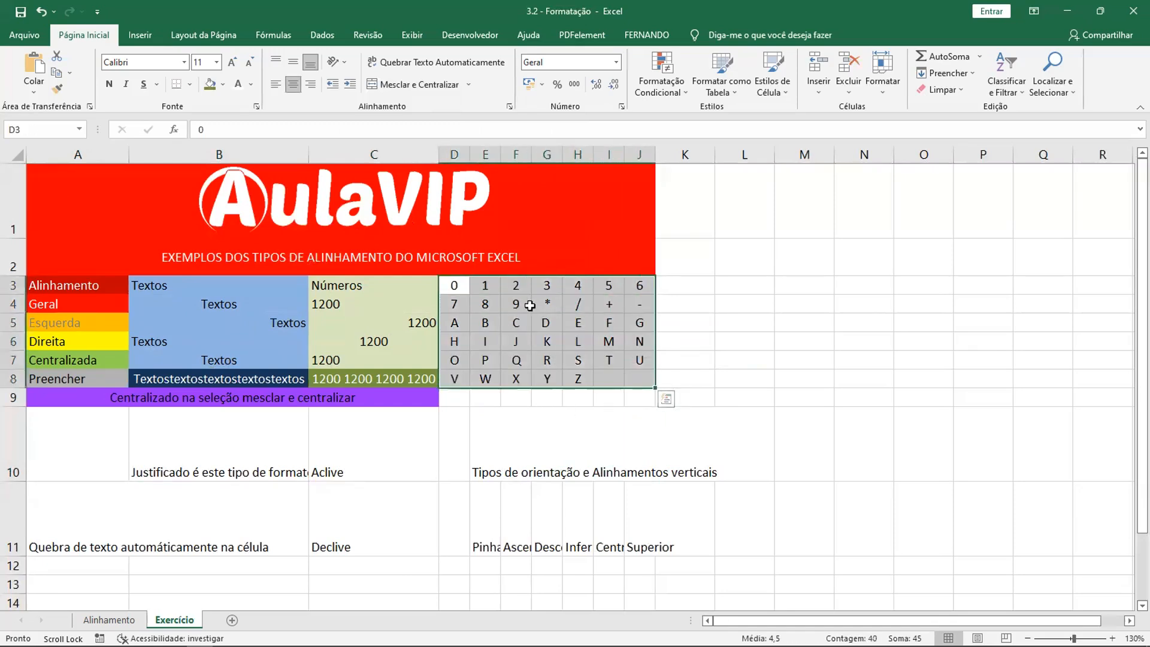
click(453, 379)
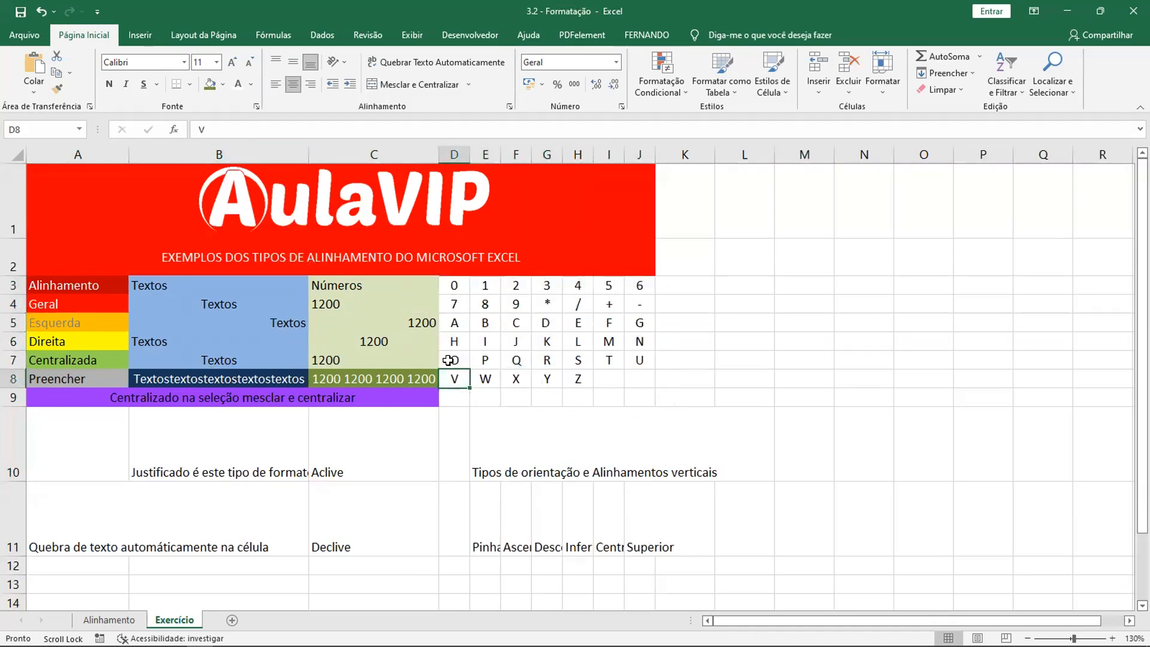
drag(452, 283, 634, 285)
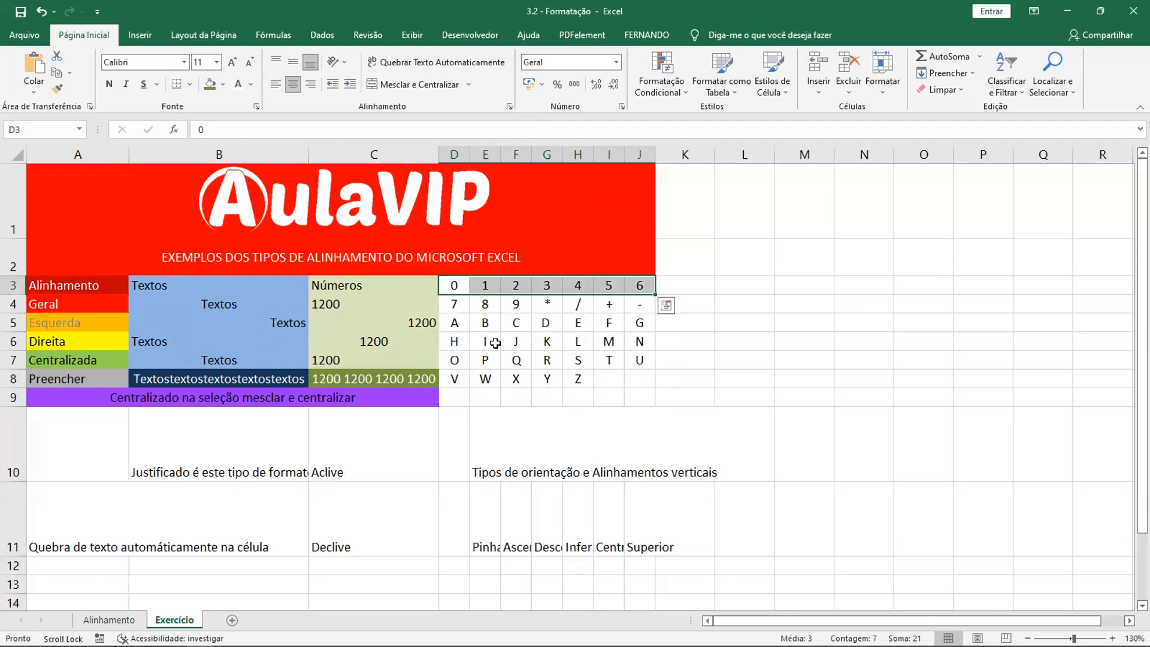
click(224, 92)
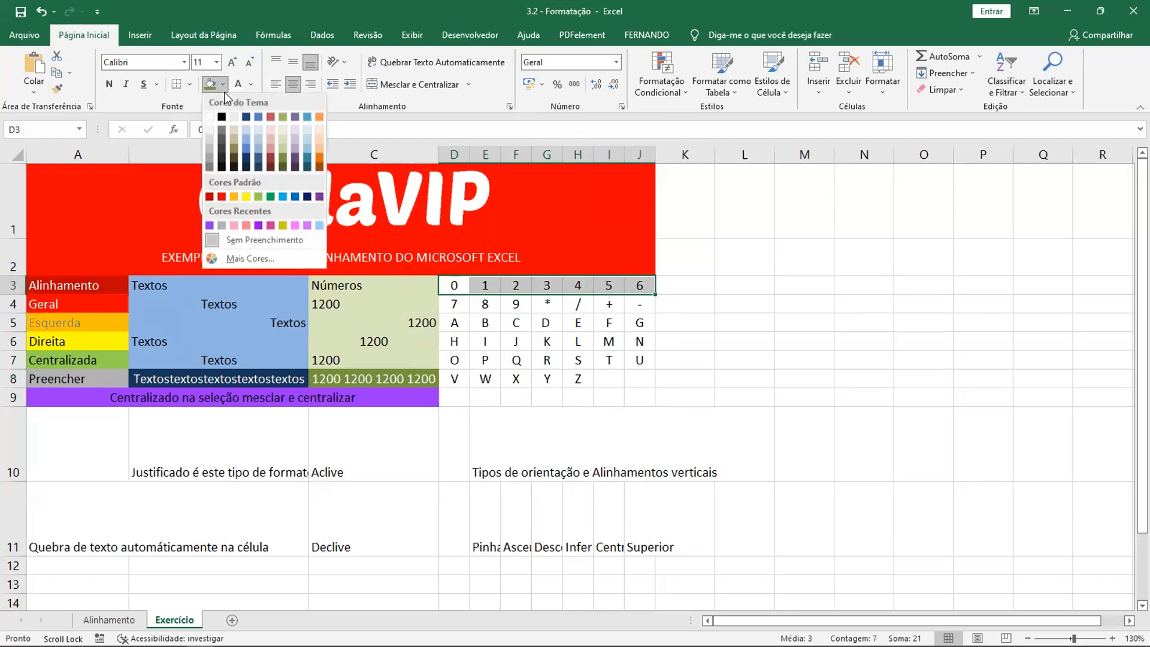
click(318, 165)
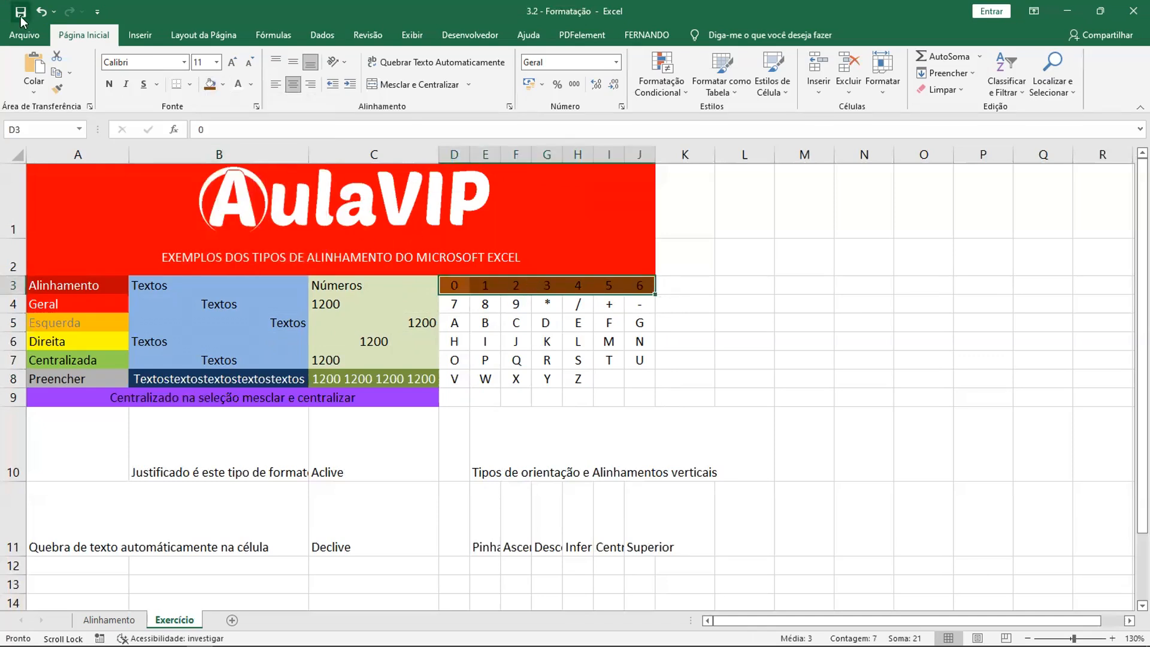
click(40, 13)
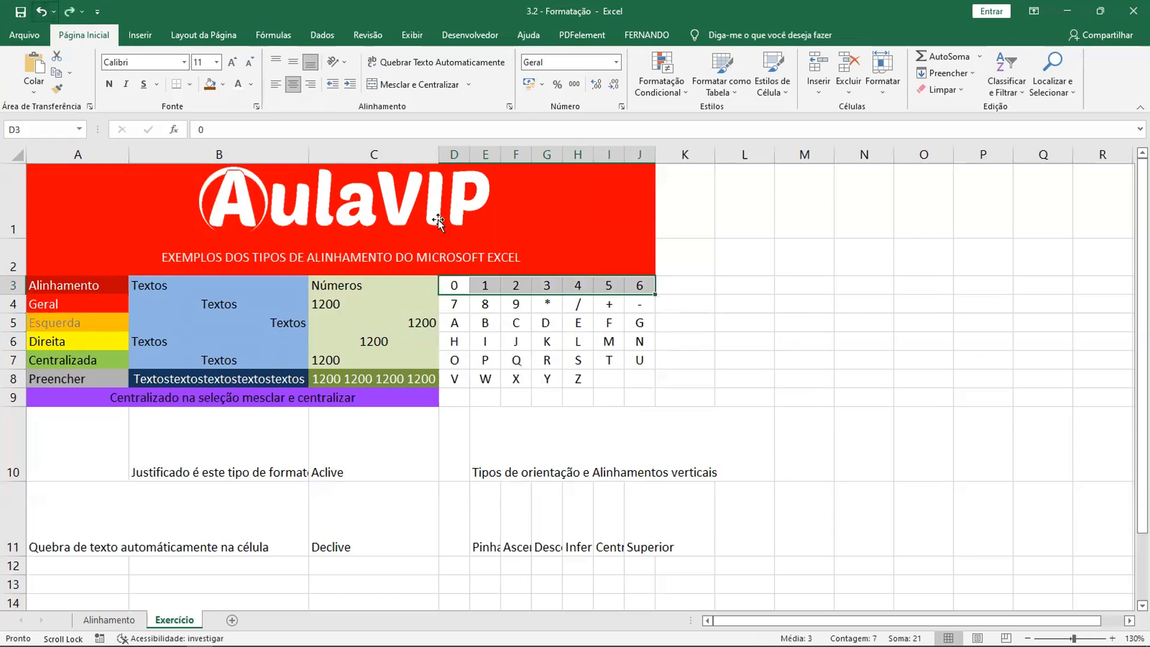
- Fill cell D3 with the darkest orange theme shade, D4 with dark orange and D5 with light orange
click(450, 288)
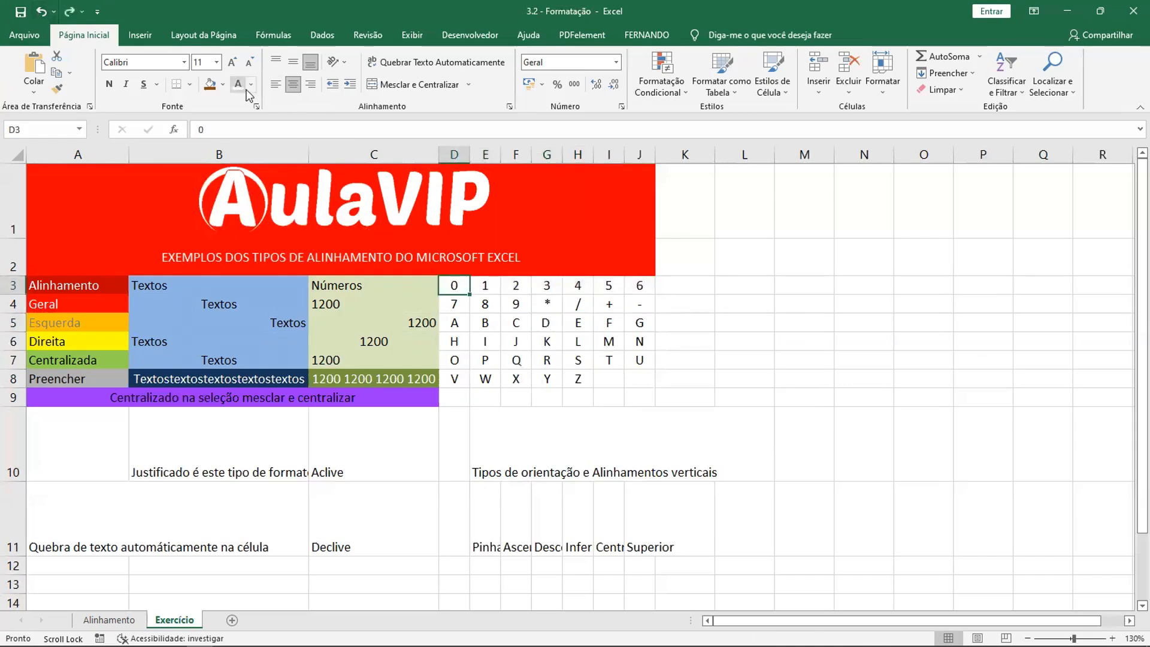
click(222, 84)
click(319, 165)
key(Return)
click(222, 84)
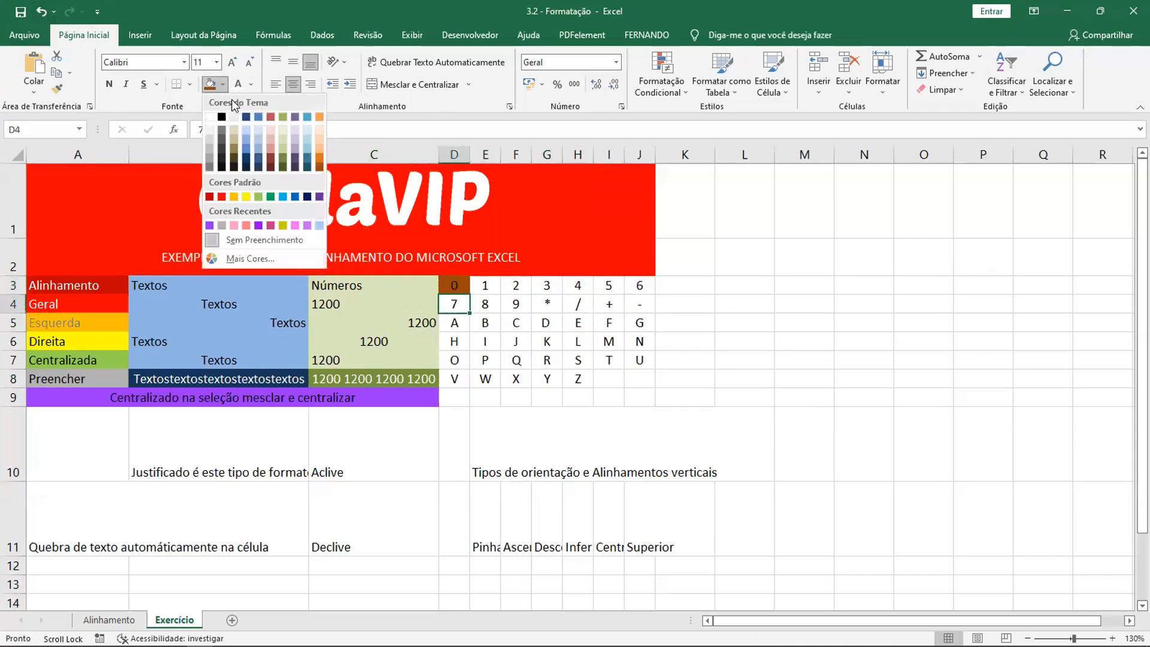
click(321, 159)
key(Return)
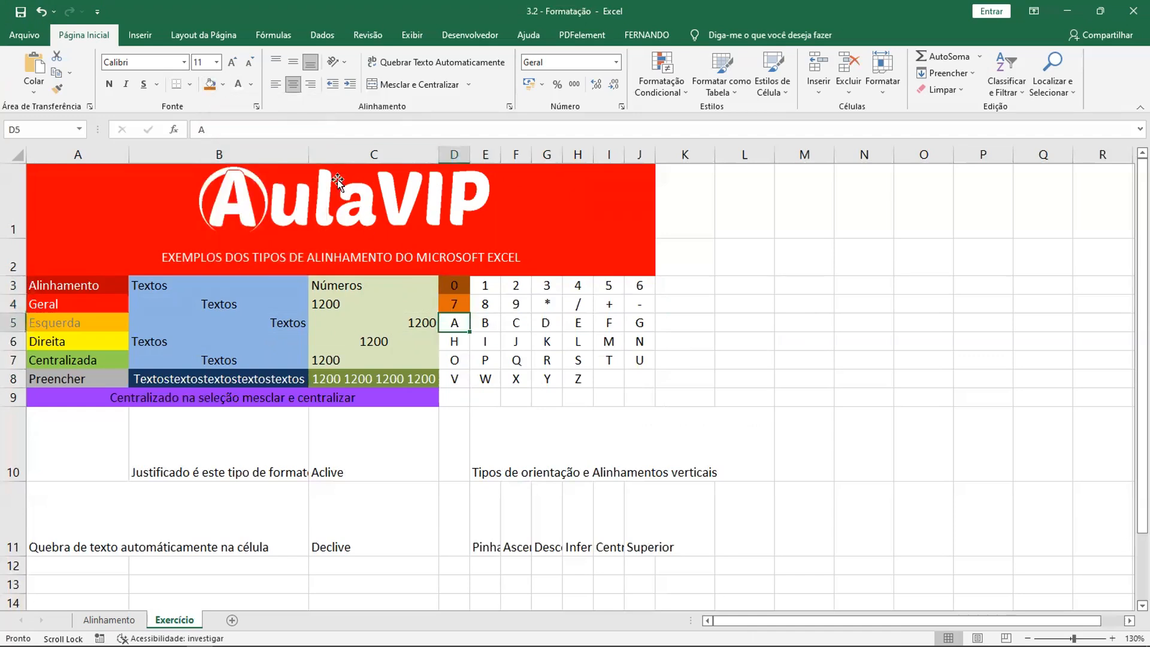
click(222, 84)
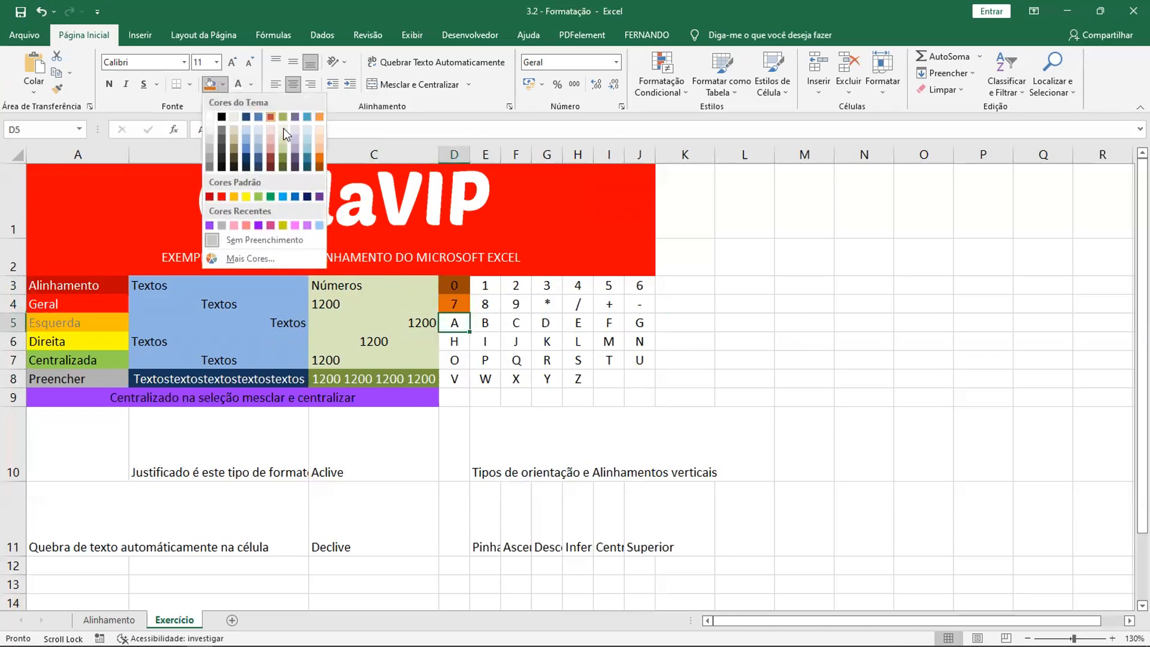
click(319, 146)
- Fill cell D6 with a lighter orange theme shade, D7 with the lightest one and D8 with the base orange
click(457, 342)
click(222, 85)
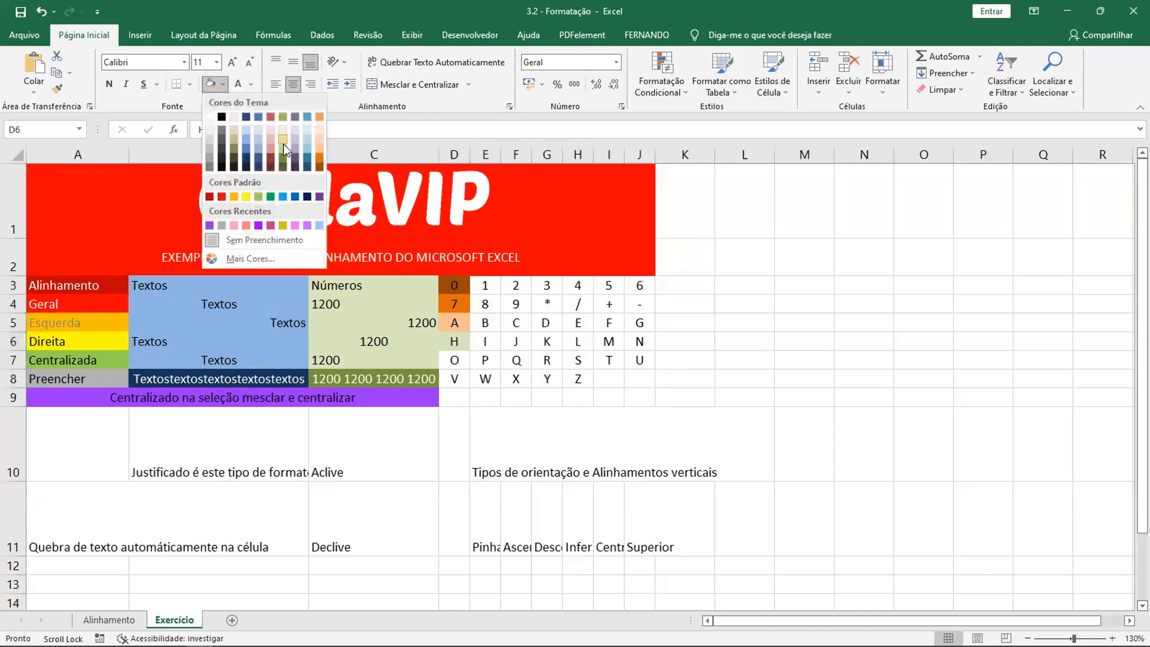
click(320, 139)
click(454, 360)
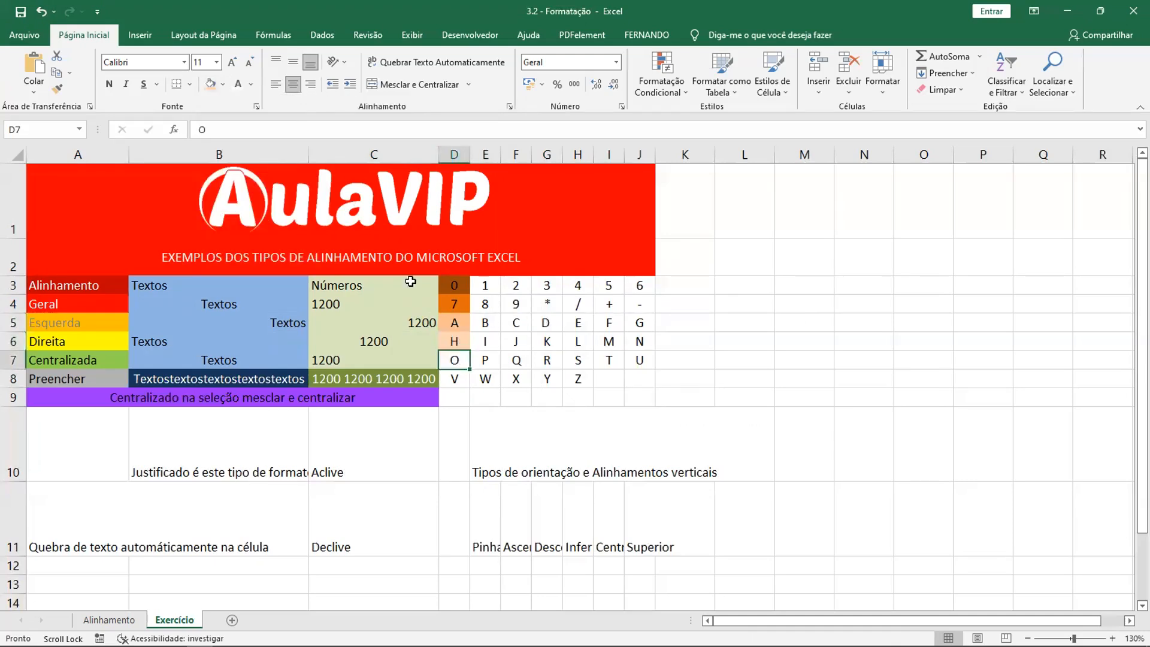
click(222, 84)
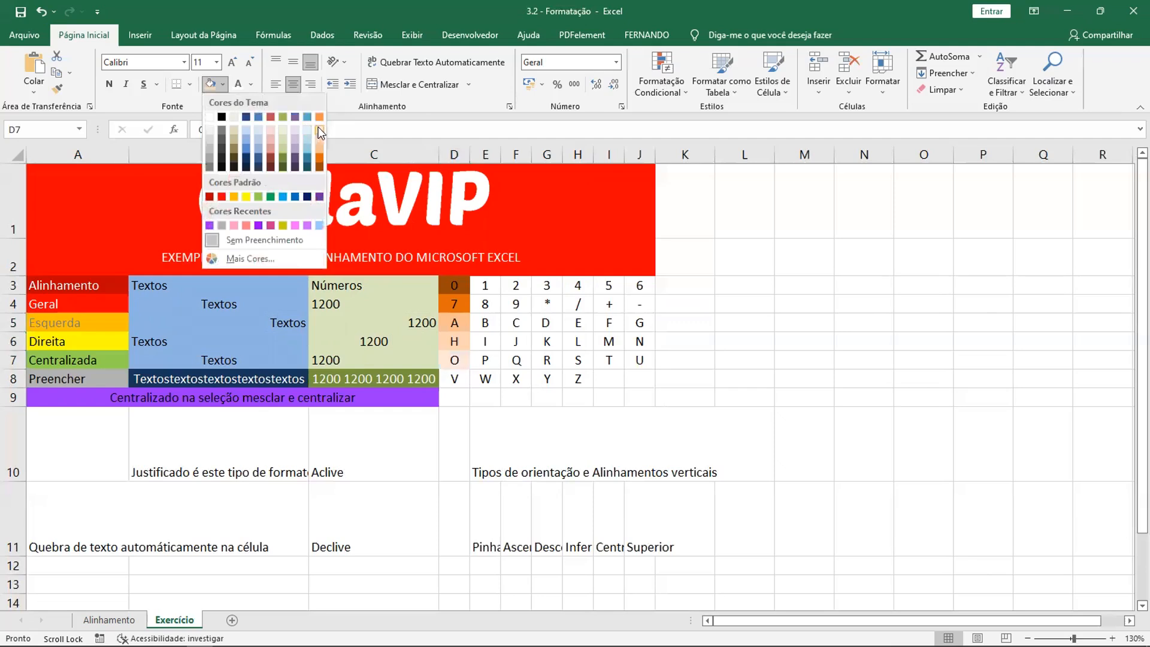
click(455, 371)
click(455, 376)
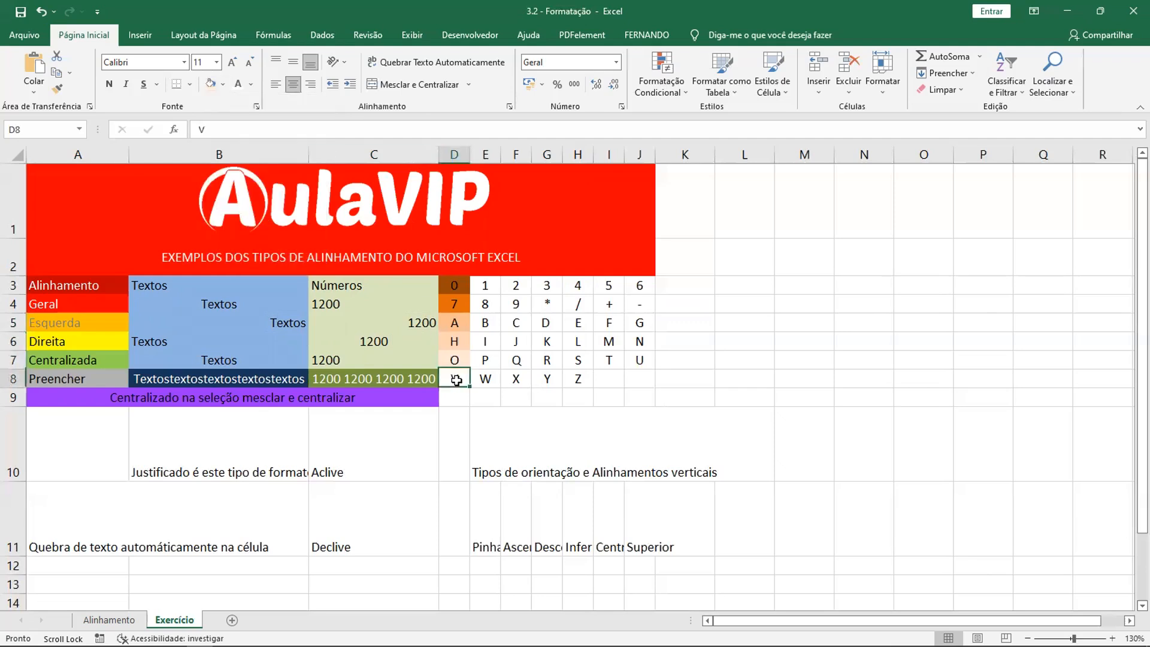
click(222, 84)
click(317, 117)
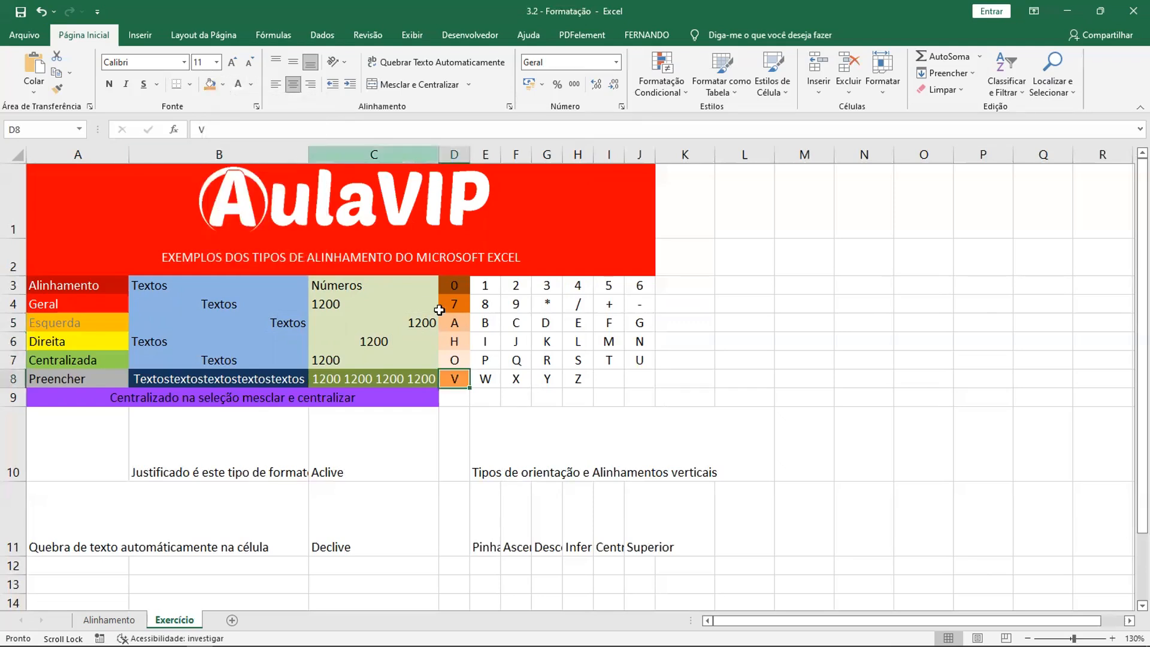
- Fill cell E3 with the darkest aqua theme shade, E4 with dark aqua and E5 with light aqua
drag(460, 286, 470, 381)
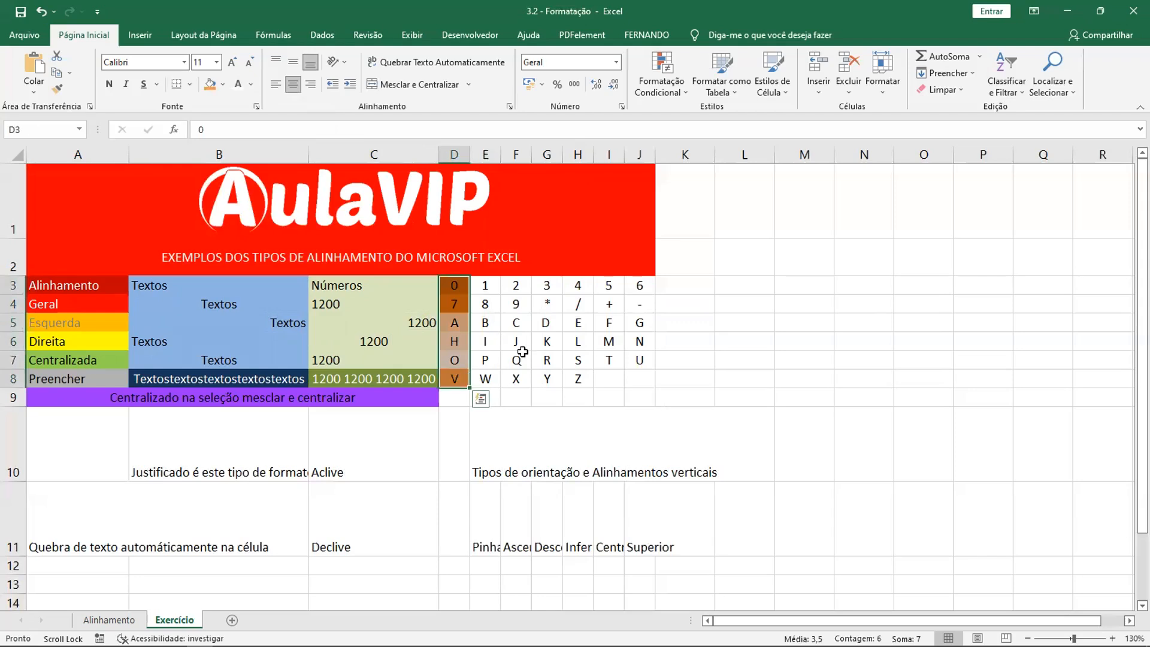
drag(485, 285, 640, 378)
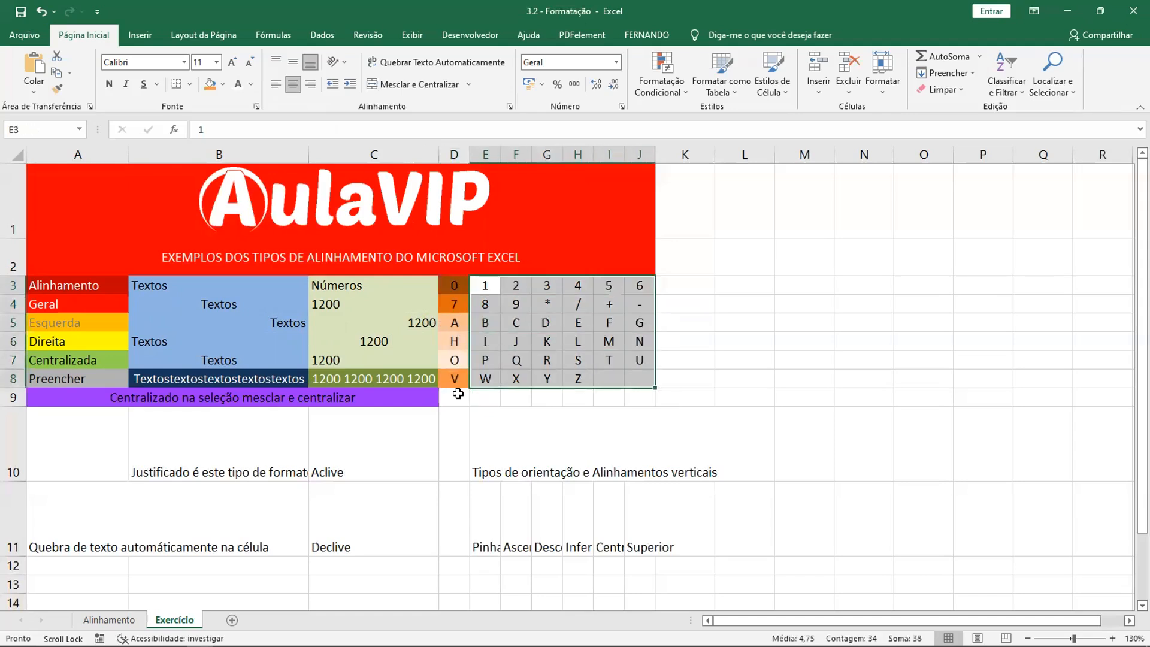
click(488, 288)
click(544, 286)
click(486, 287)
click(222, 85)
click(307, 172)
click(486, 305)
click(222, 84)
click(308, 162)
click(485, 323)
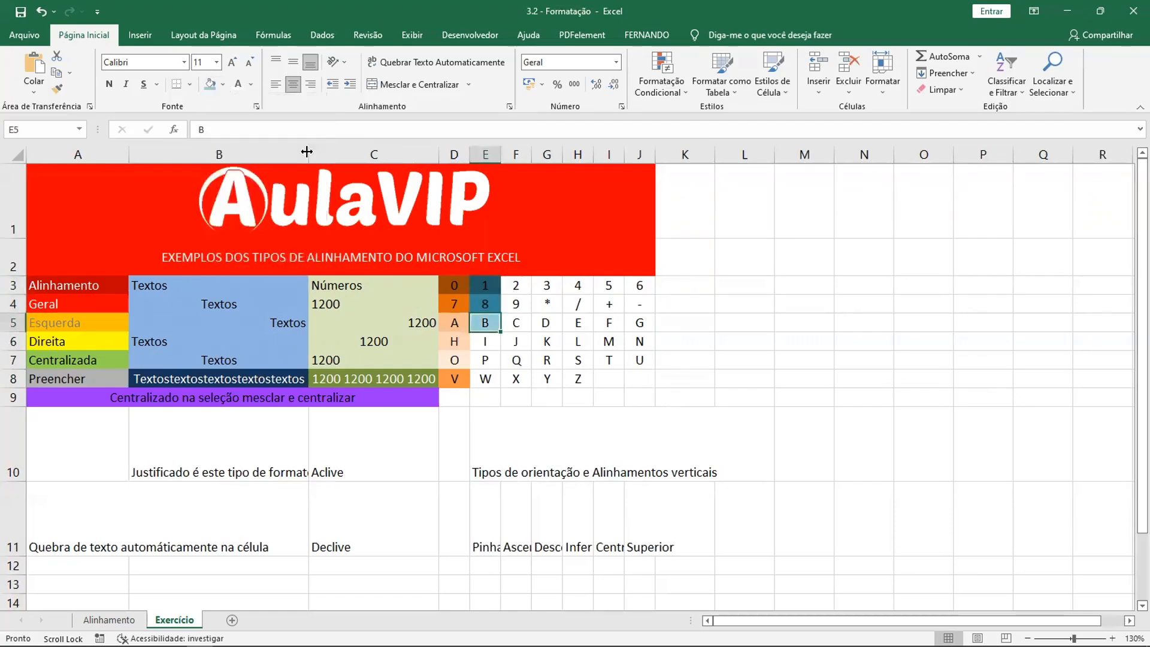
- Fill E6:E7 with progressively lighter aqua and E8 with base aqua, and shade F3:F7 from darkest to lightest purple with base purple in F8
click(486, 341)
click(222, 85)
click(307, 139)
click(485, 360)
click(222, 84)
click(307, 131)
click(486, 378)
click(223, 85)
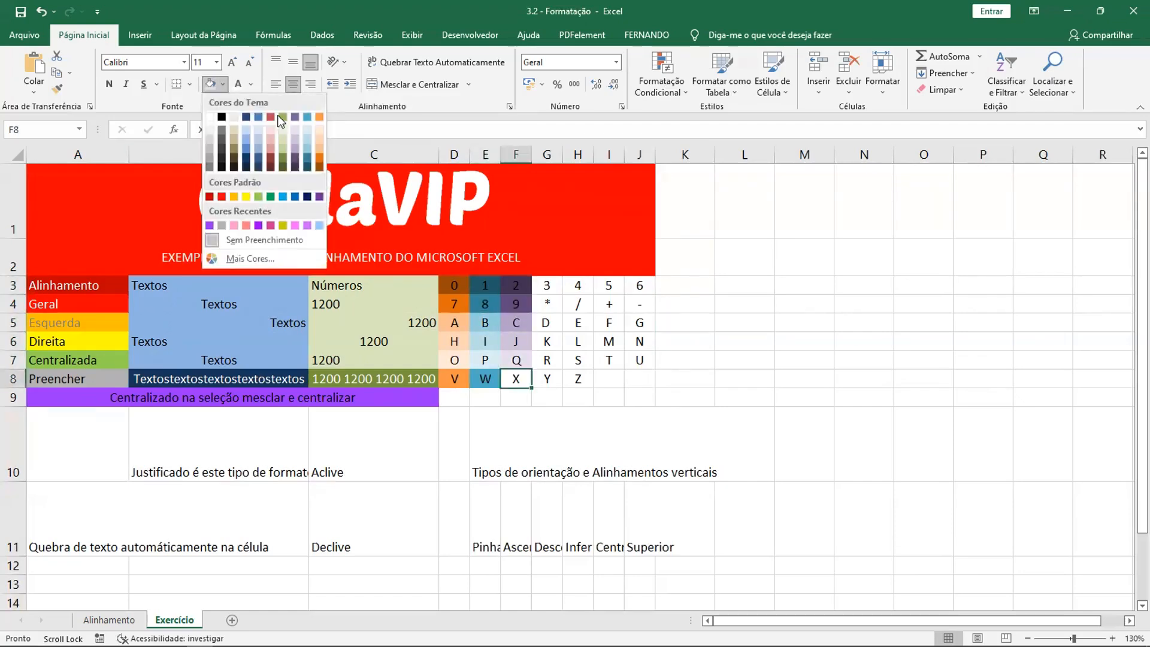
click(295, 118)
- Fill G3:G7 with olive green theme shades from darkest to lightest, and G8 with the base olive green
click(546, 286)
click(222, 85)
click(283, 167)
click(546, 304)
click(222, 85)
click(283, 158)
click(546, 322)
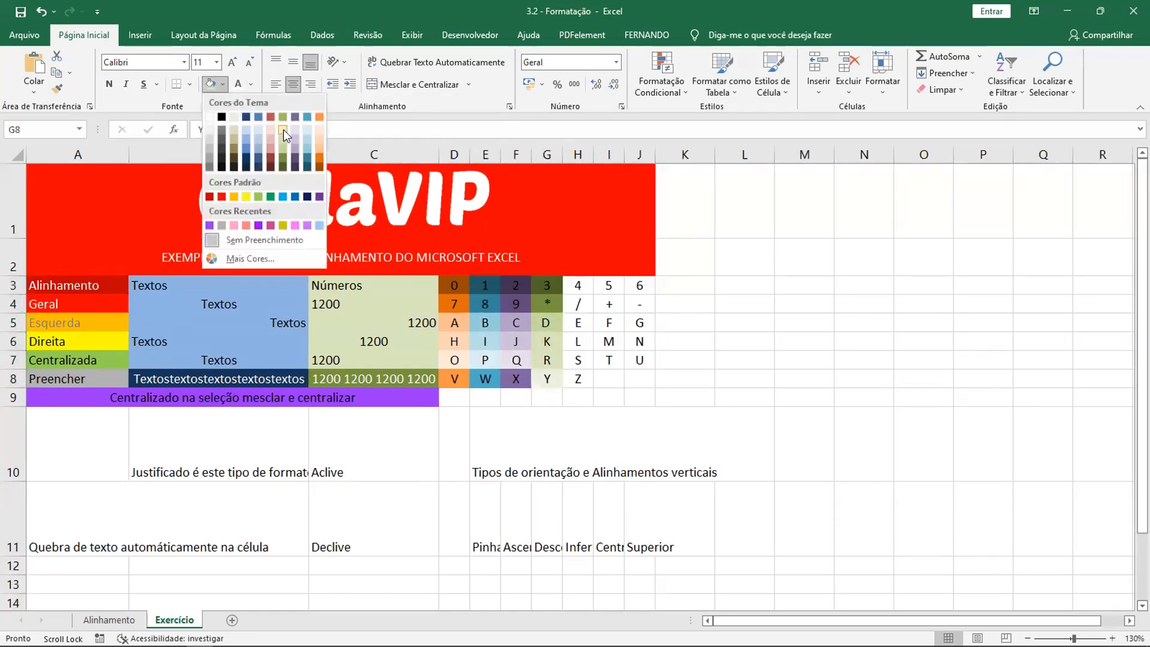
click(282, 117)
- Fill H3:H7 with red theme shades from darkest to lightest, and H8 with the base red
click(577, 286)
click(222, 84)
click(270, 168)
click(578, 304)
click(223, 84)
click(271, 158)
click(577, 322)
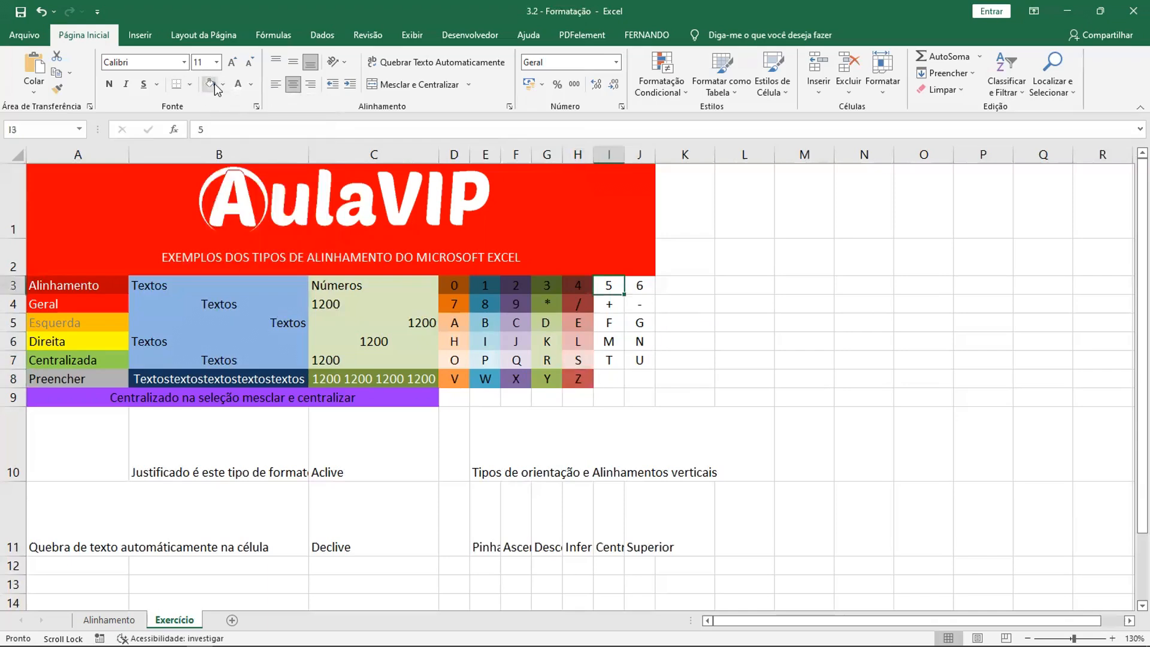
- Fill I3:I7 with blue theme shades from darkest to lightest, and I8 with dark blue
click(222, 84)
click(259, 168)
click(609, 305)
click(222, 85)
click(258, 158)
click(609, 323)
click(222, 85)
click(259, 139)
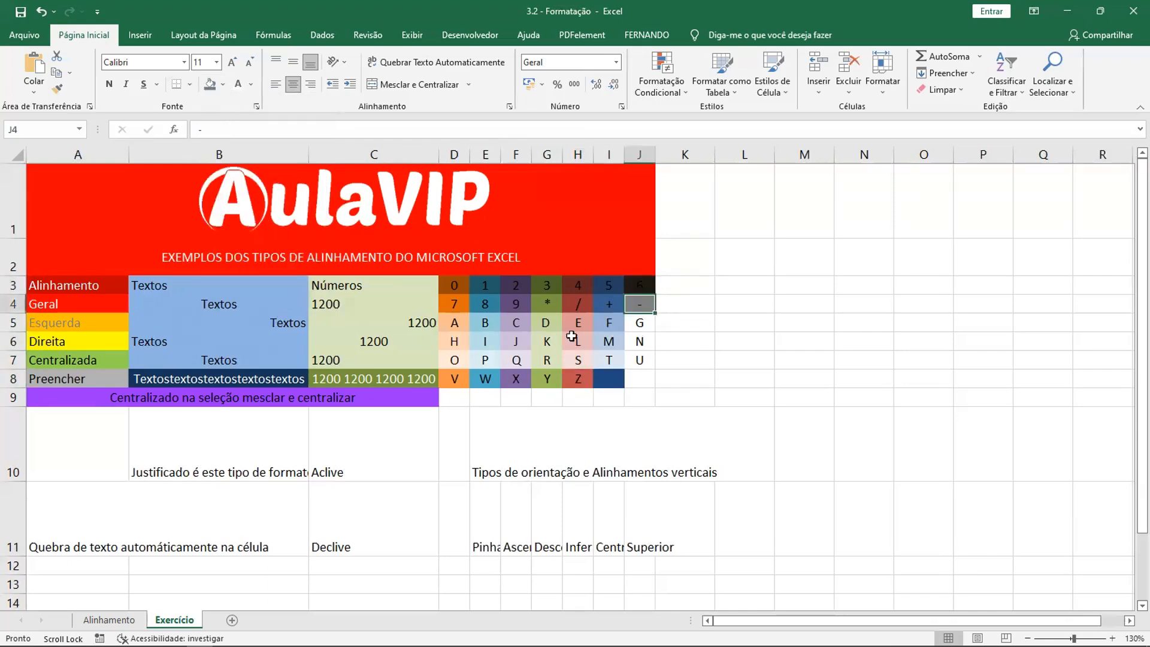
- Fill J3:J7 with tan theme shades starting from the darkest, and J8 with the base light tan
click(639, 285)
click(222, 85)
click(233, 168)
click(640, 304)
click(234, 158)
click(639, 323)
click(639, 360)
click(222, 84)
click(233, 139)
click(639, 378)
click(222, 84)
click(234, 117)
click(698, 418)
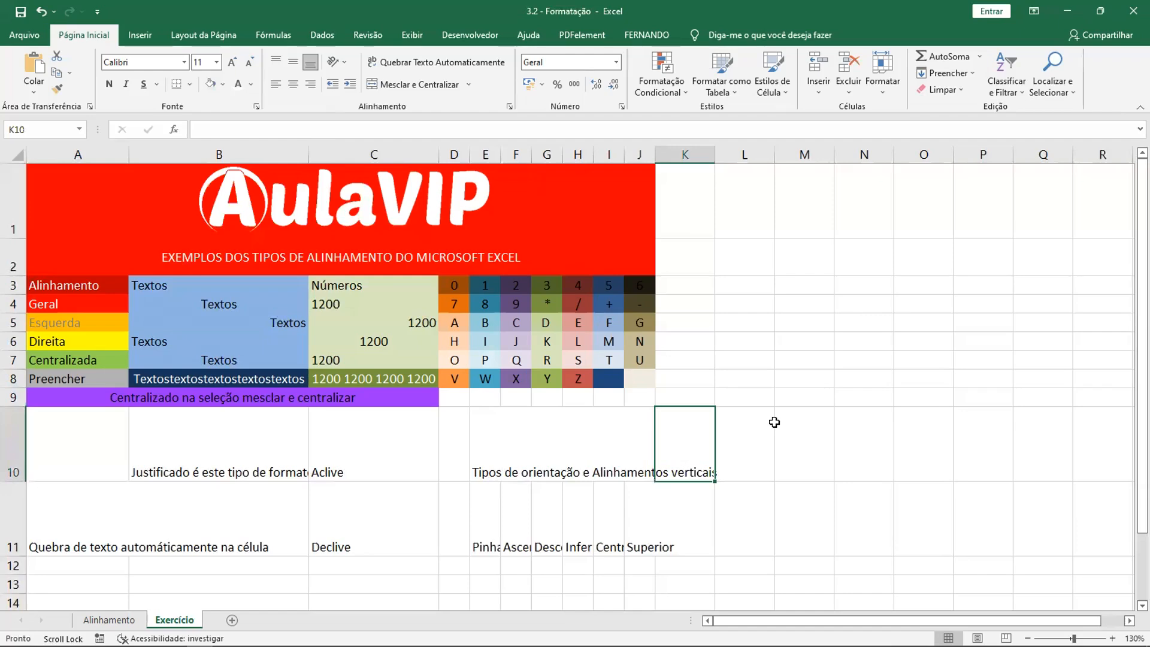
scroll(773, 423, down, 1)
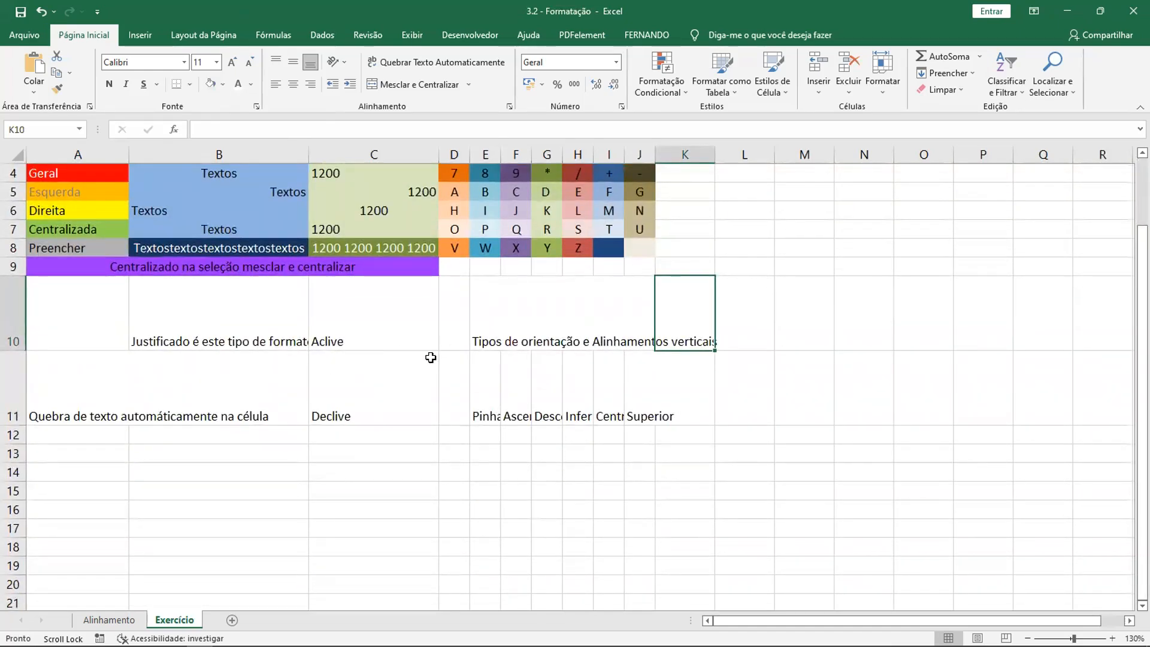
click(55, 305)
click(196, 318)
click(367, 334)
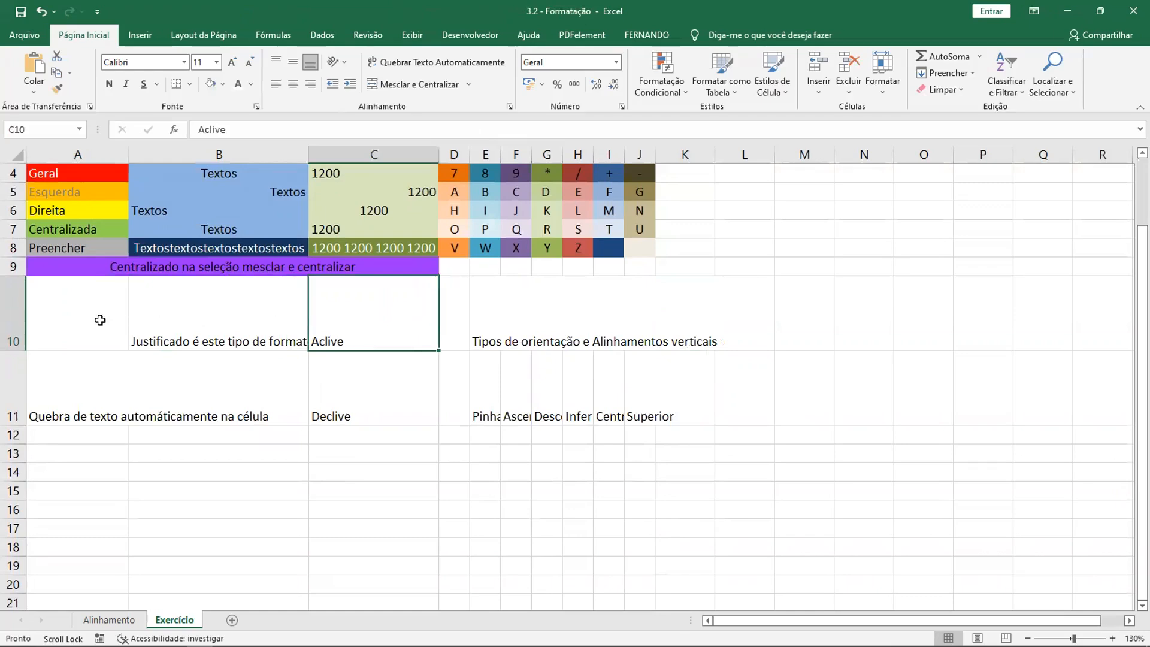
click(81, 315)
scroll(139, 331, up, 1)
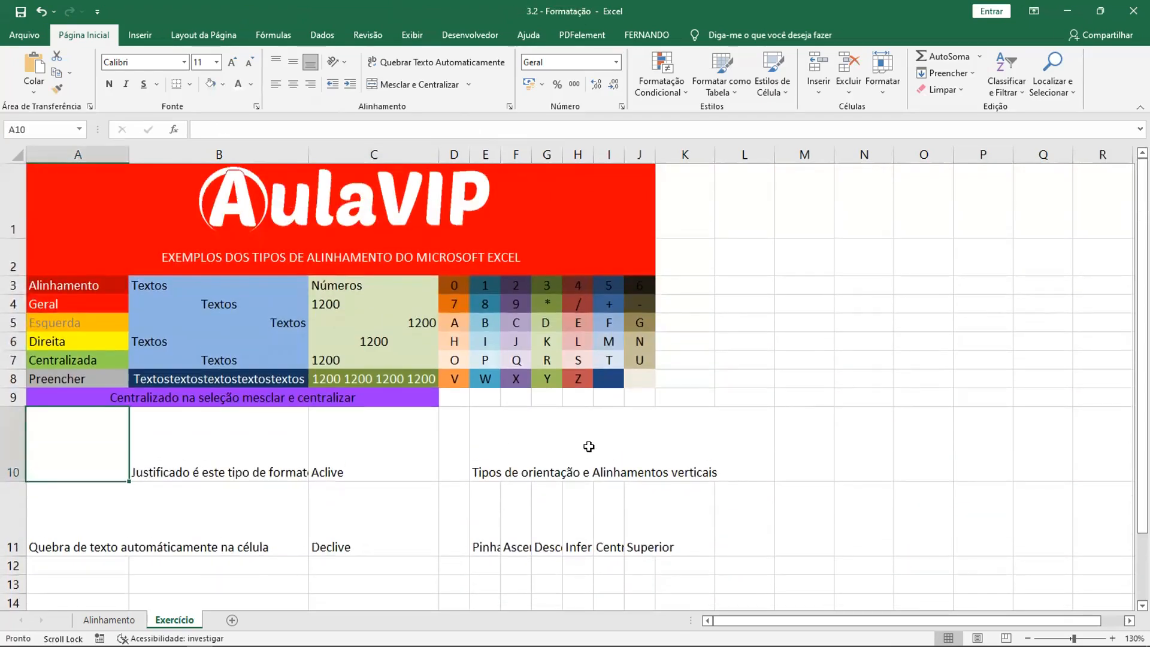
- Center the text of cell B10 horizontally
scroll(585, 446, down, 1)
click(255, 321)
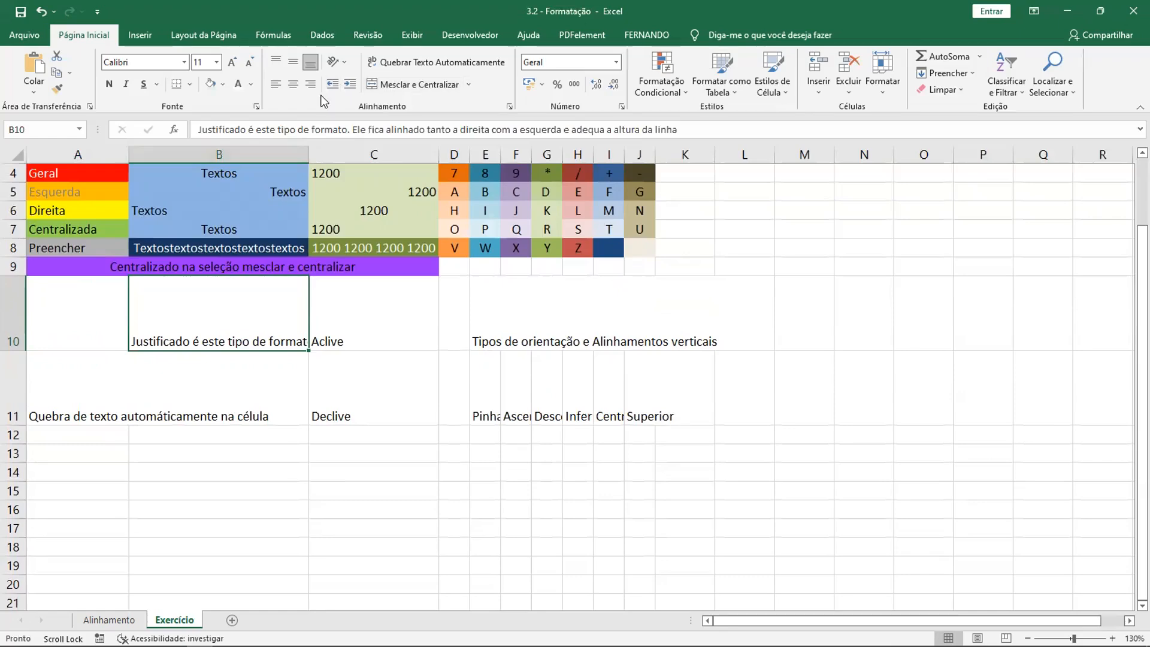
click(294, 85)
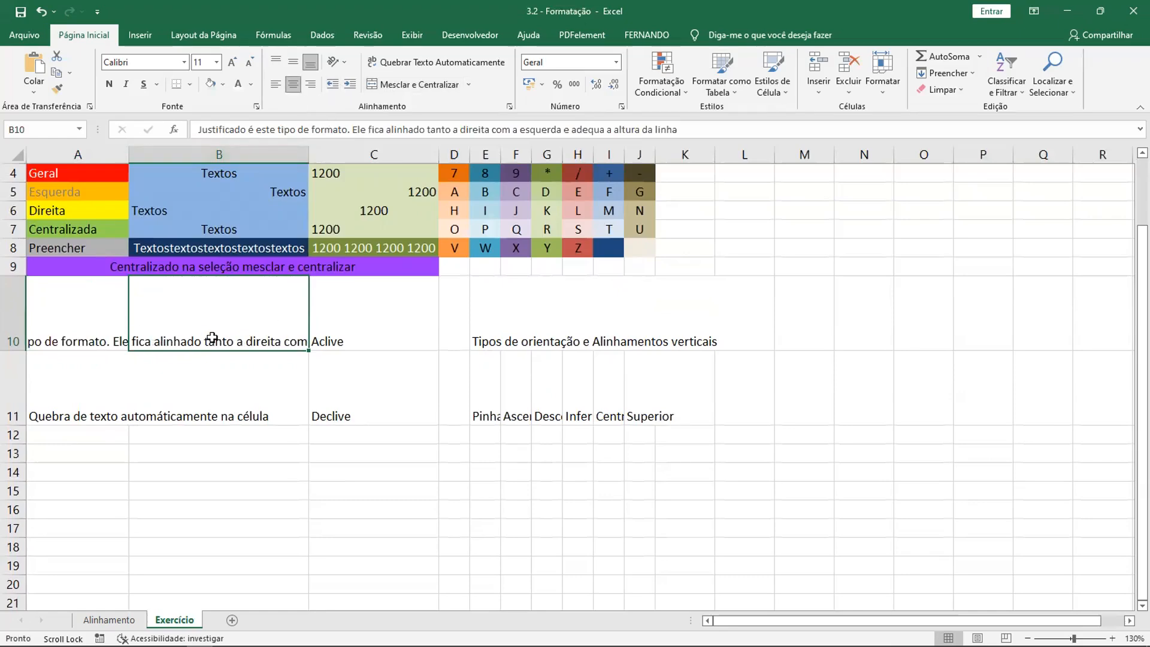
scroll(388, 362, up, 1)
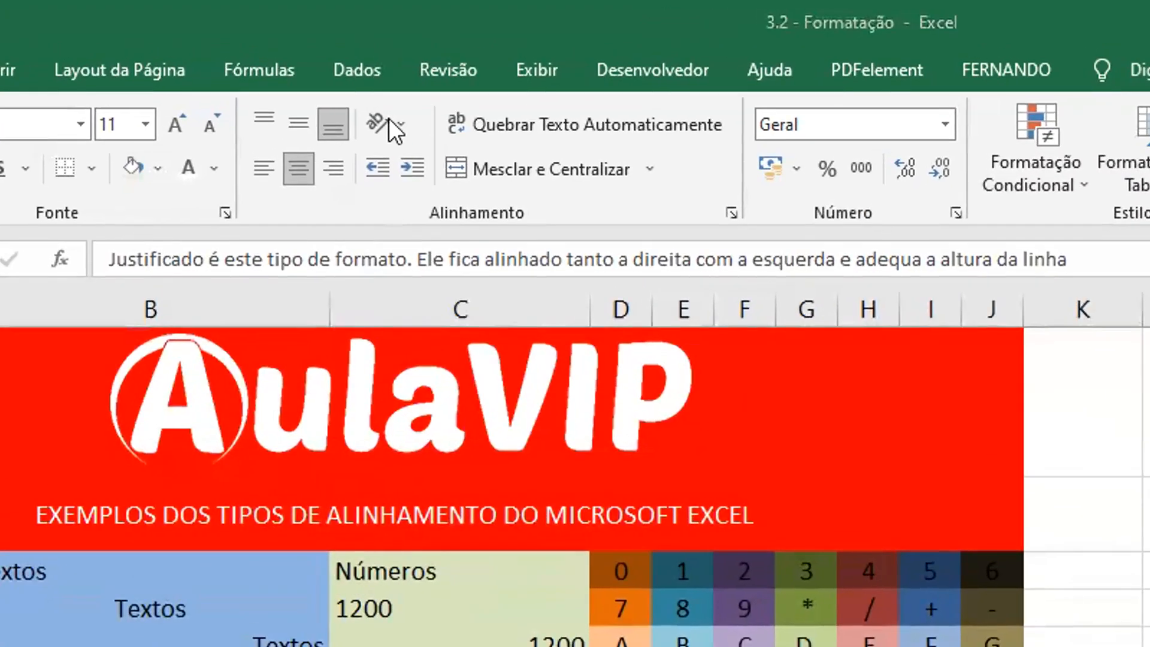
click(411, 126)
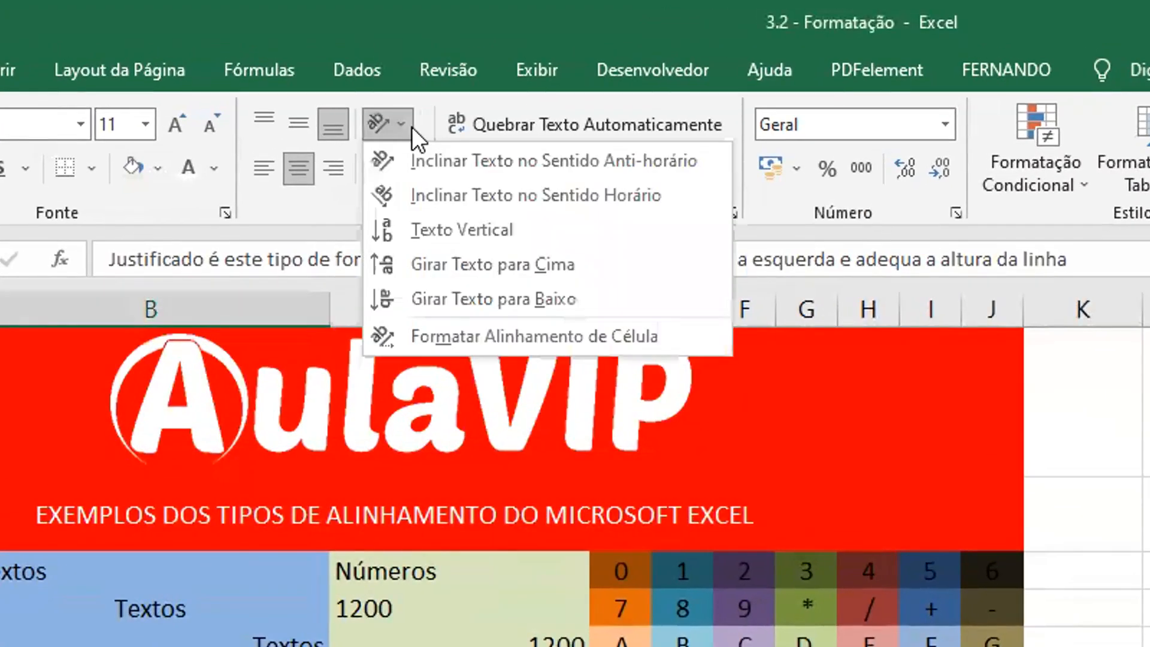
click(421, 15)
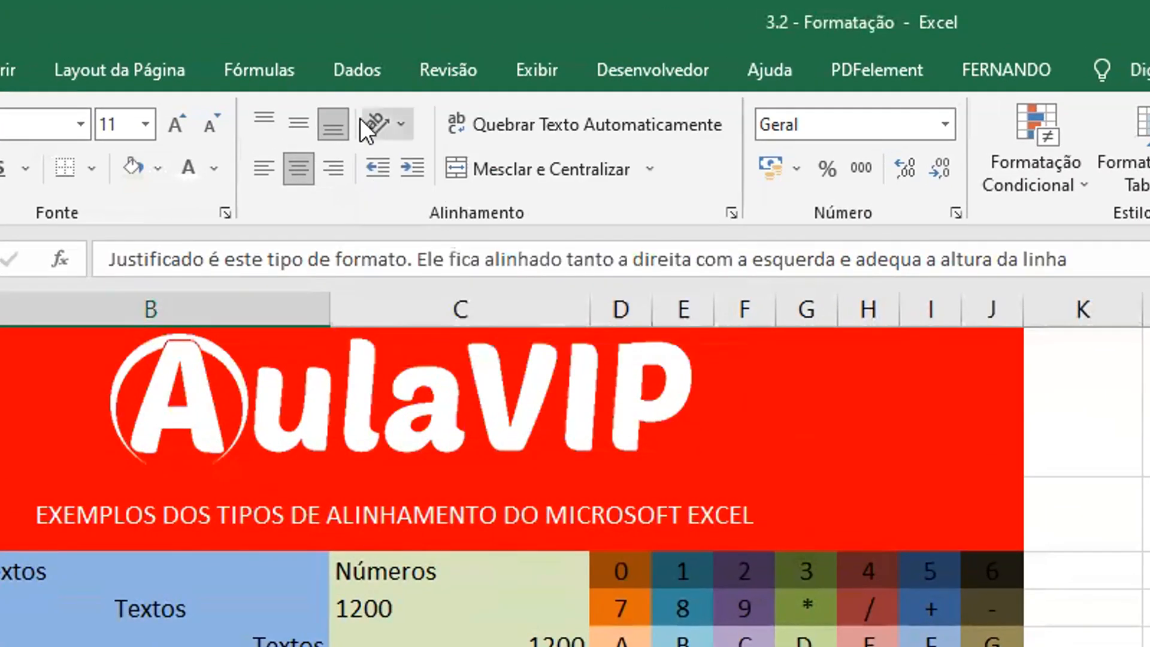
click(404, 122)
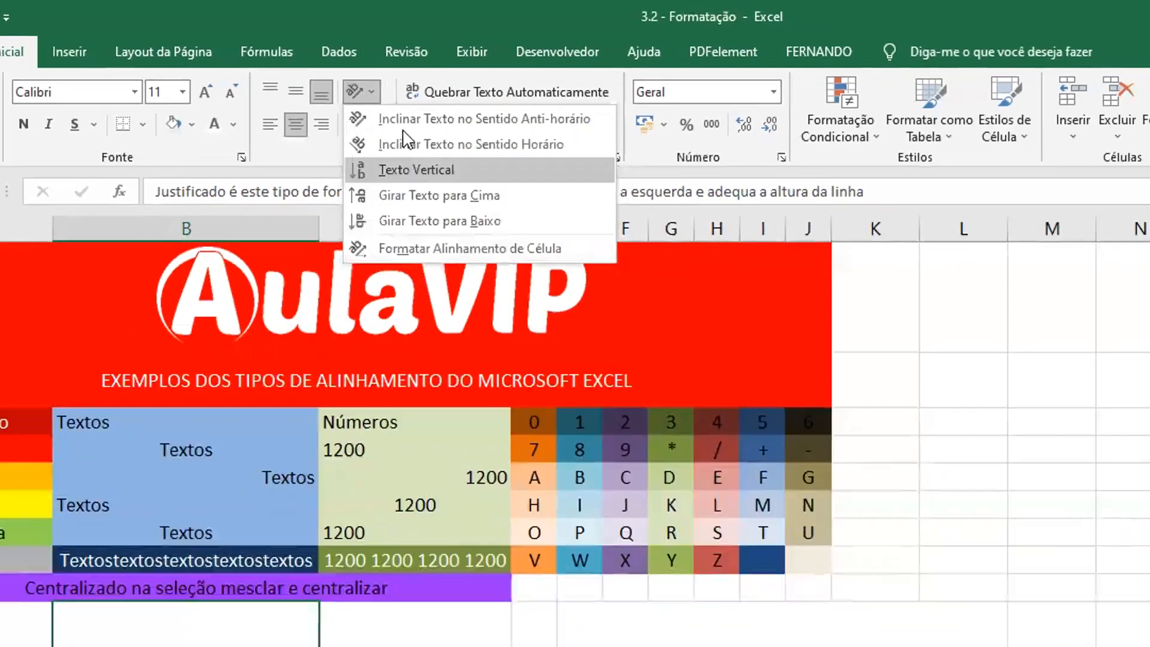
click(396, 24)
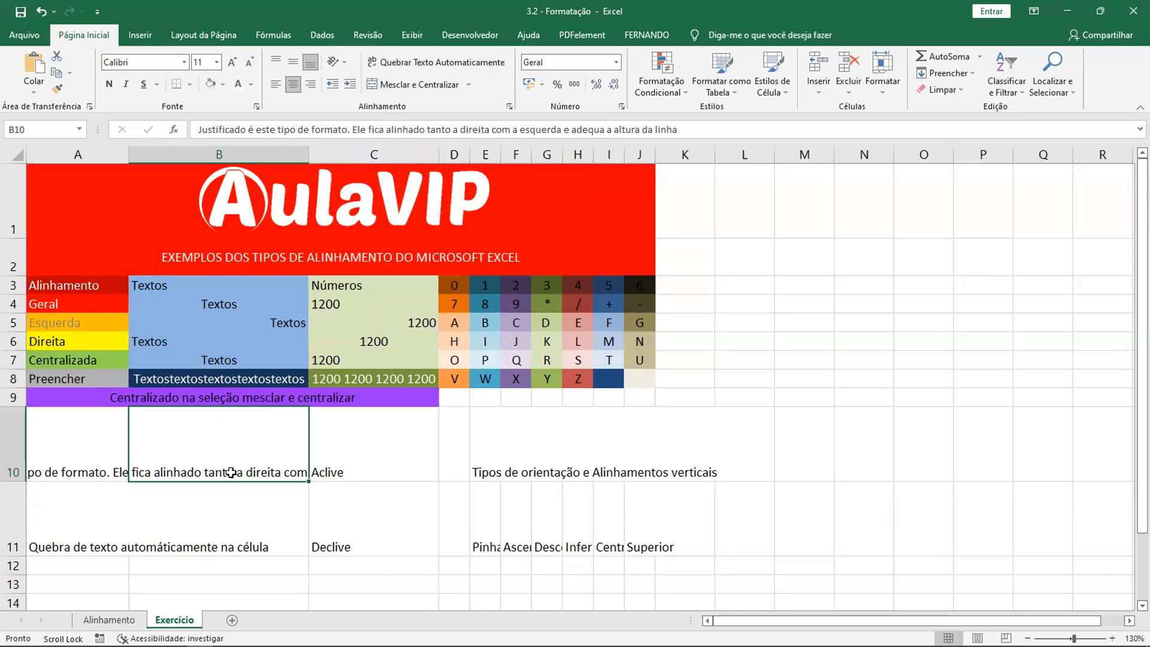
- Wrap the text in cell B10 and align it to the left
click(431, 64)
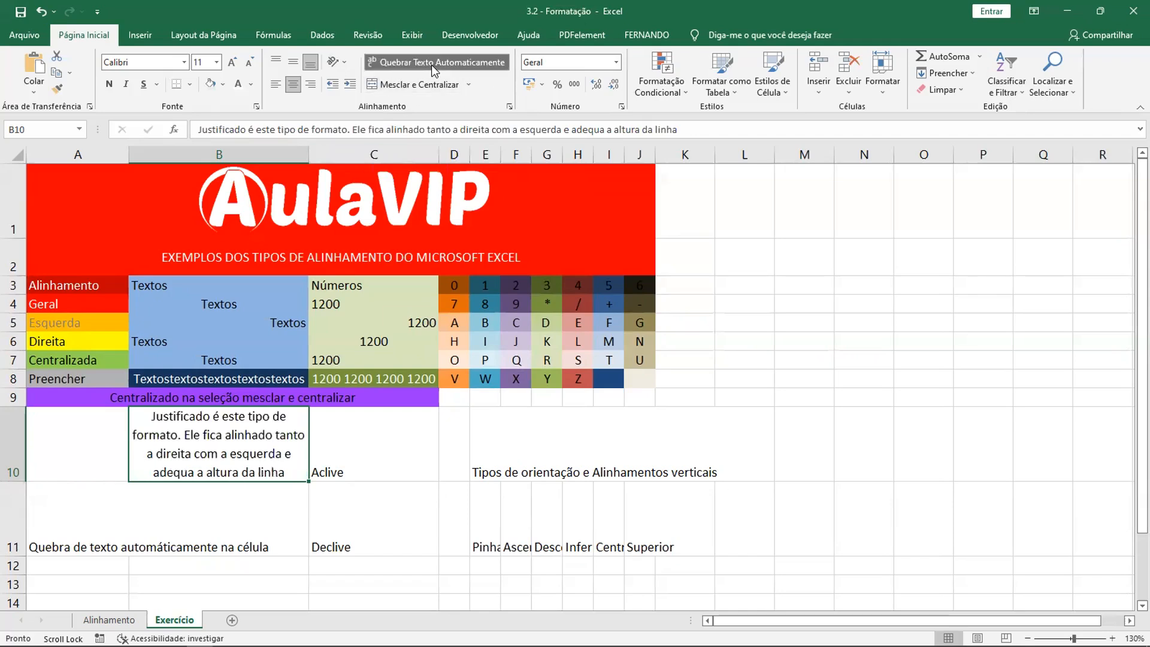
click(277, 87)
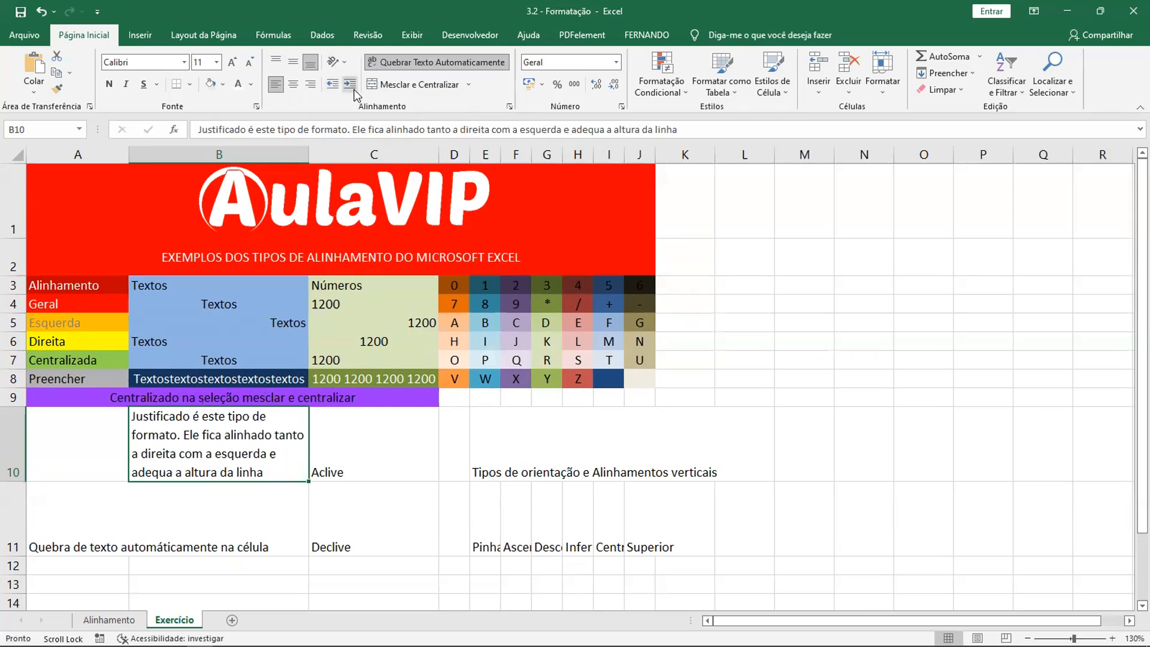
click(310, 87)
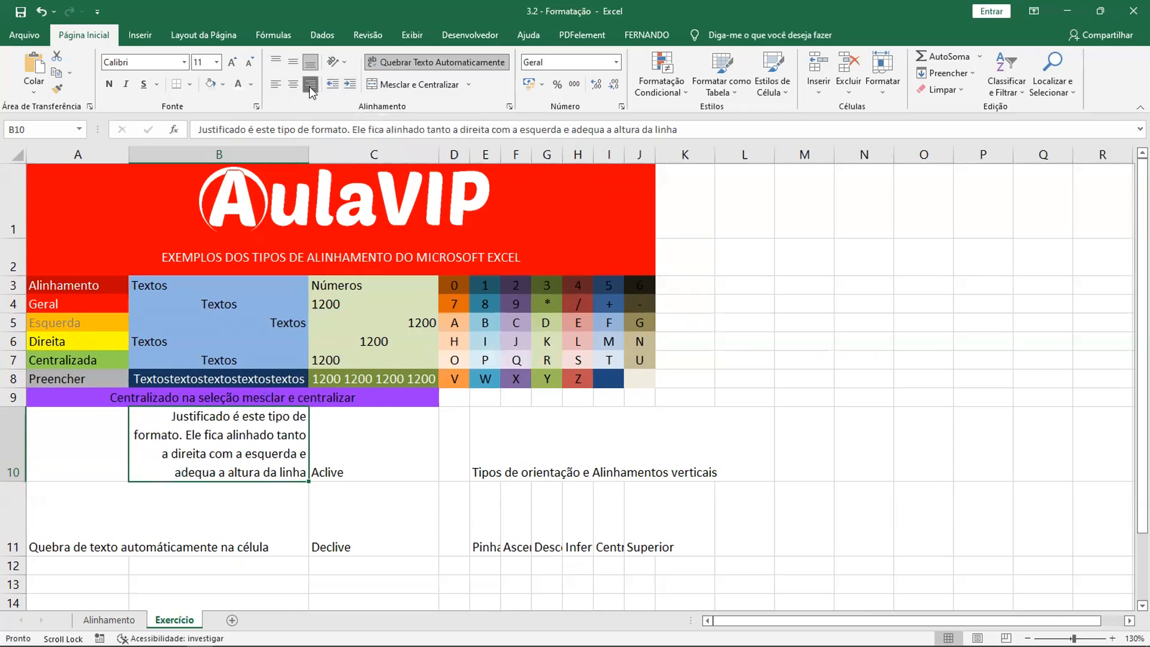
click(293, 86)
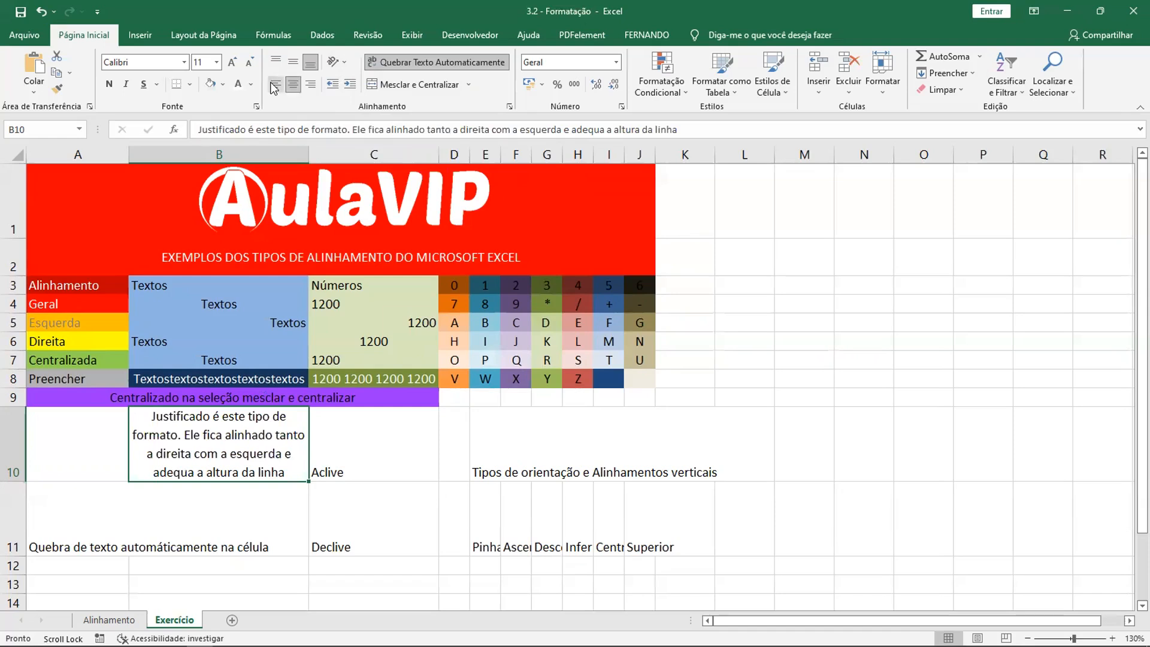
click(274, 86)
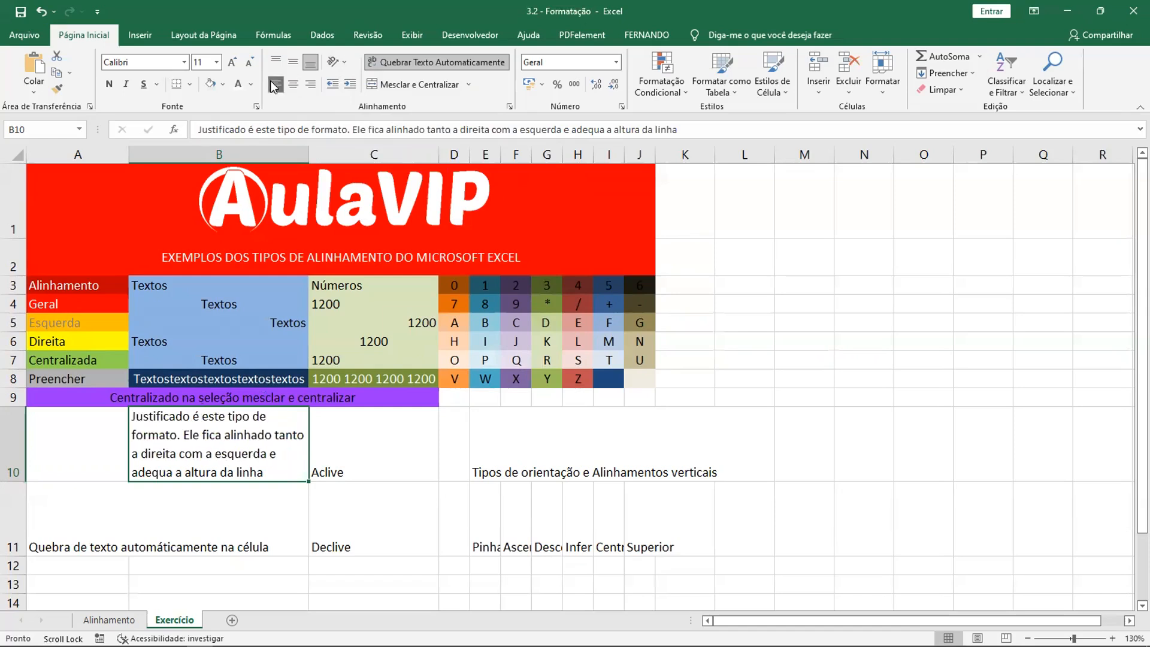
click(358, 446)
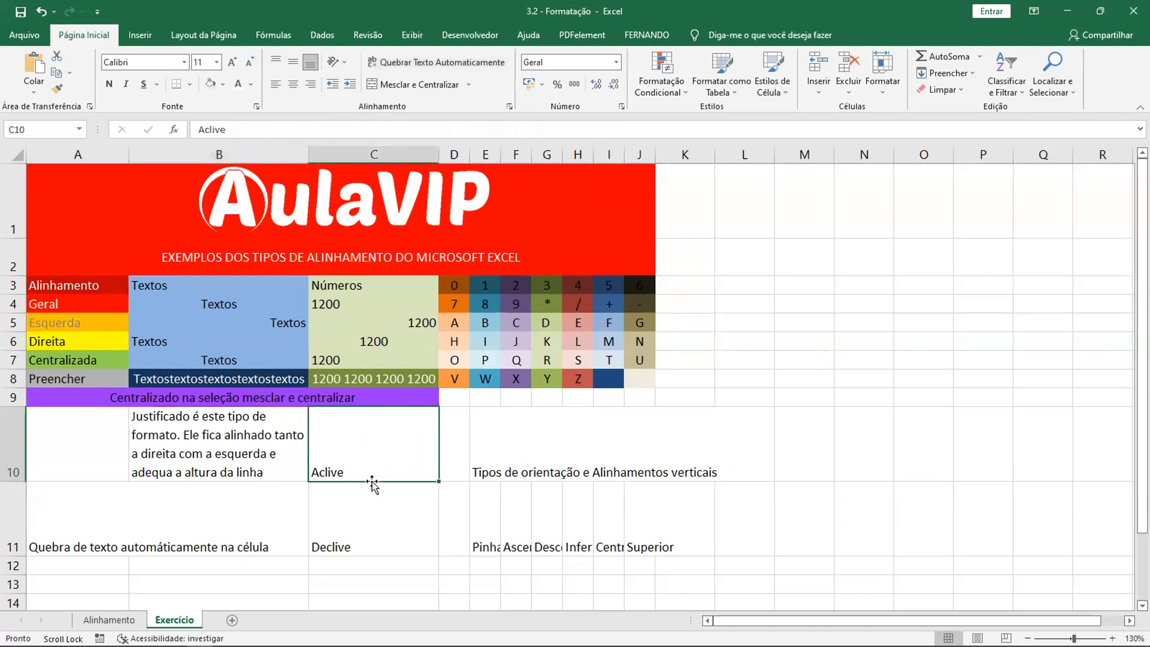
click(366, 548)
click(369, 468)
click(346, 60)
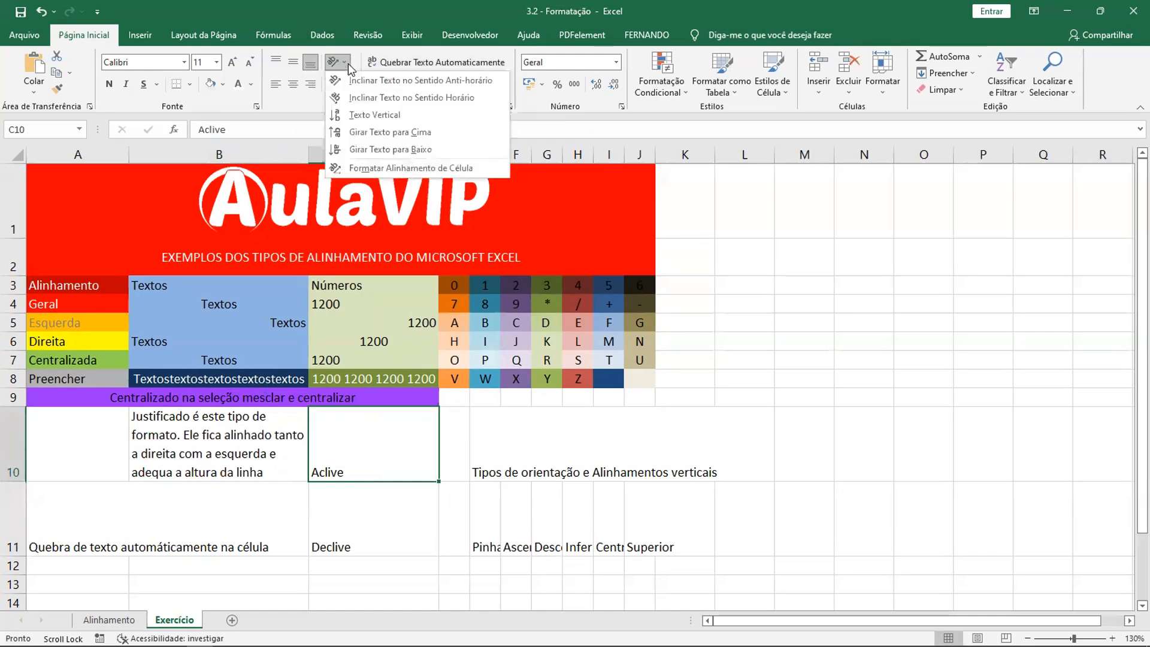
click(361, 168)
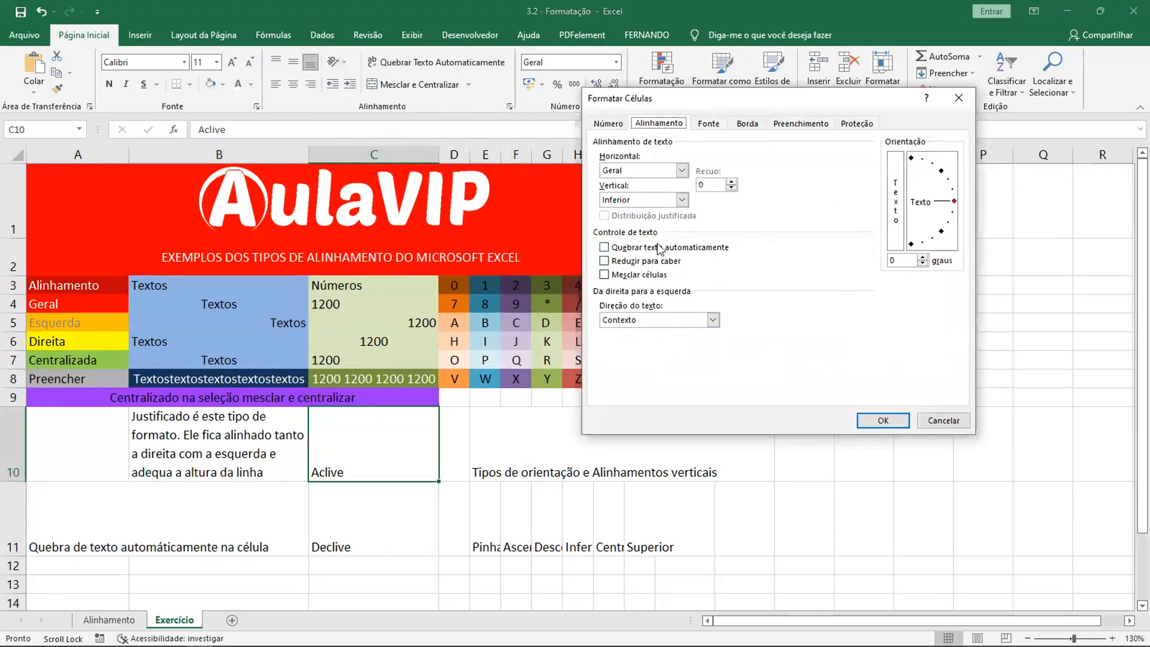
drag(775, 102, 824, 222)
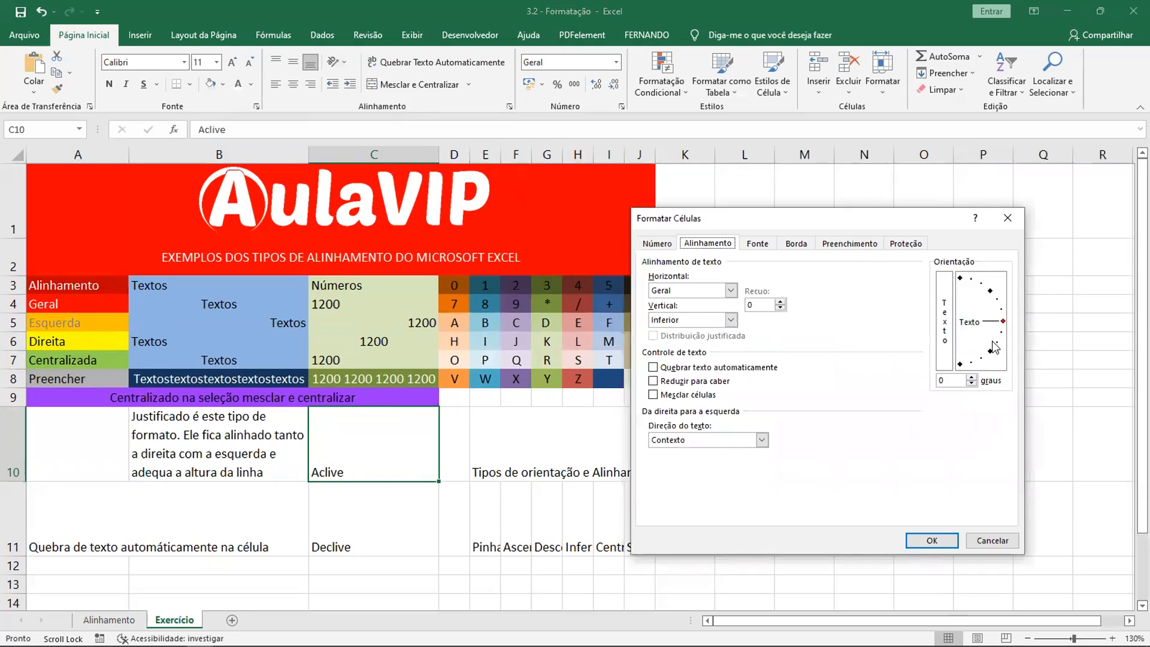
click(993, 540)
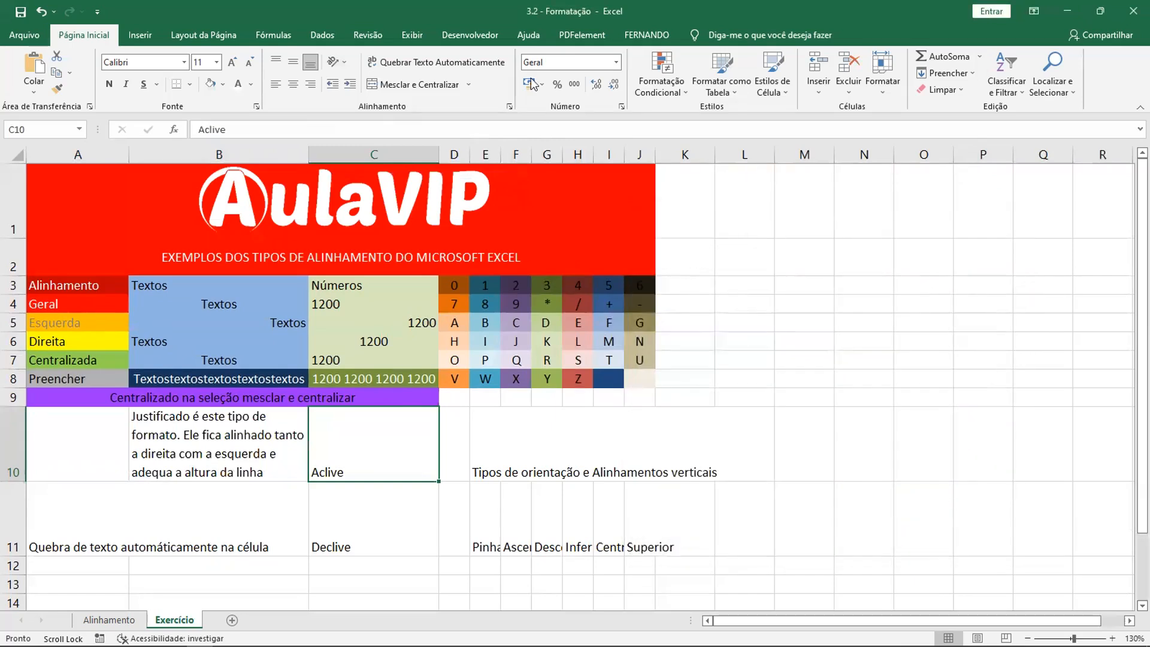
click(427, 60)
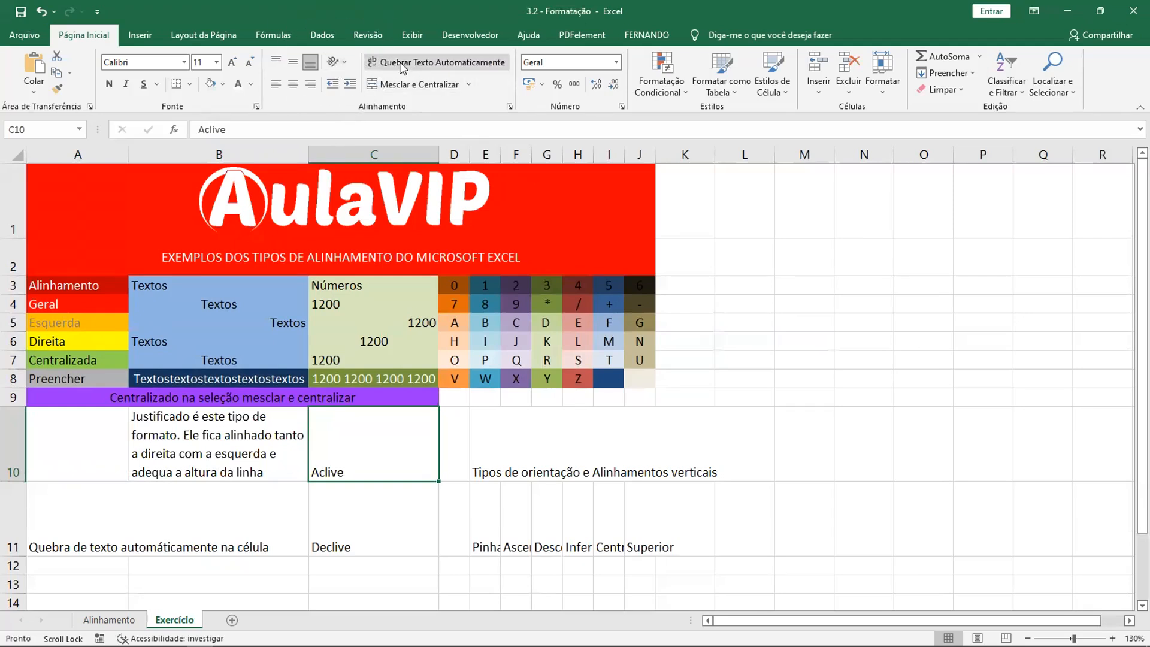
- Angle the text counterclockwise in C10 (Aclive) and clockwise in C11 (Declive)
click(337, 62)
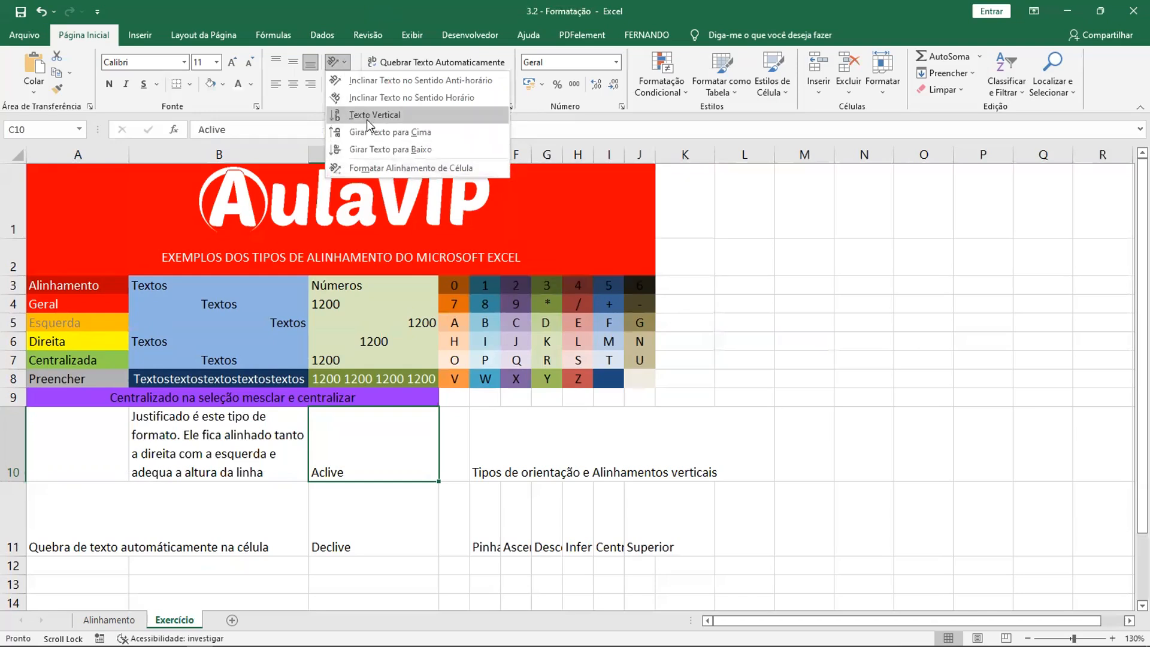
click(369, 81)
click(367, 517)
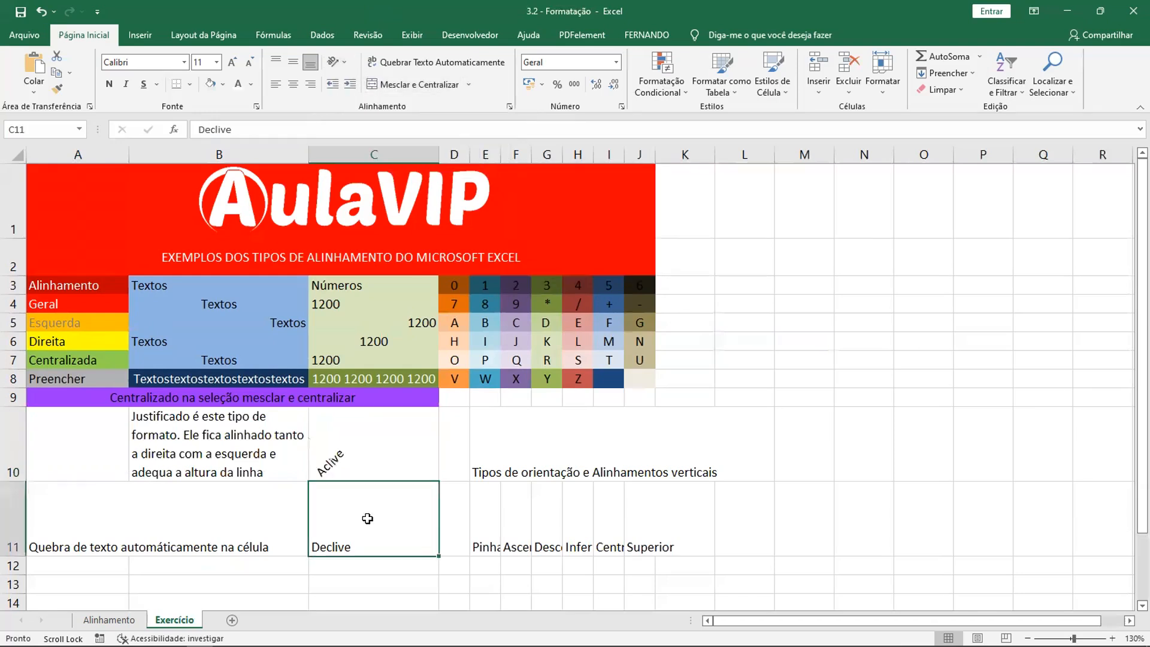
click(344, 61)
click(369, 95)
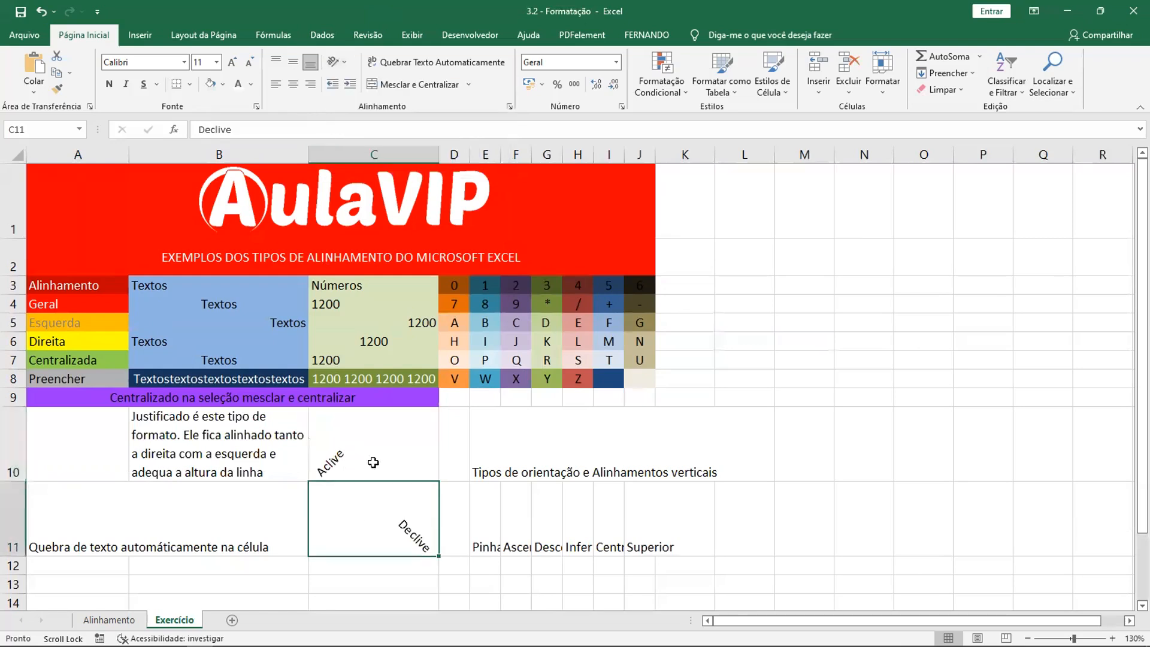
- Center the slanted texts in C10 and C11 horizontally
click(367, 439)
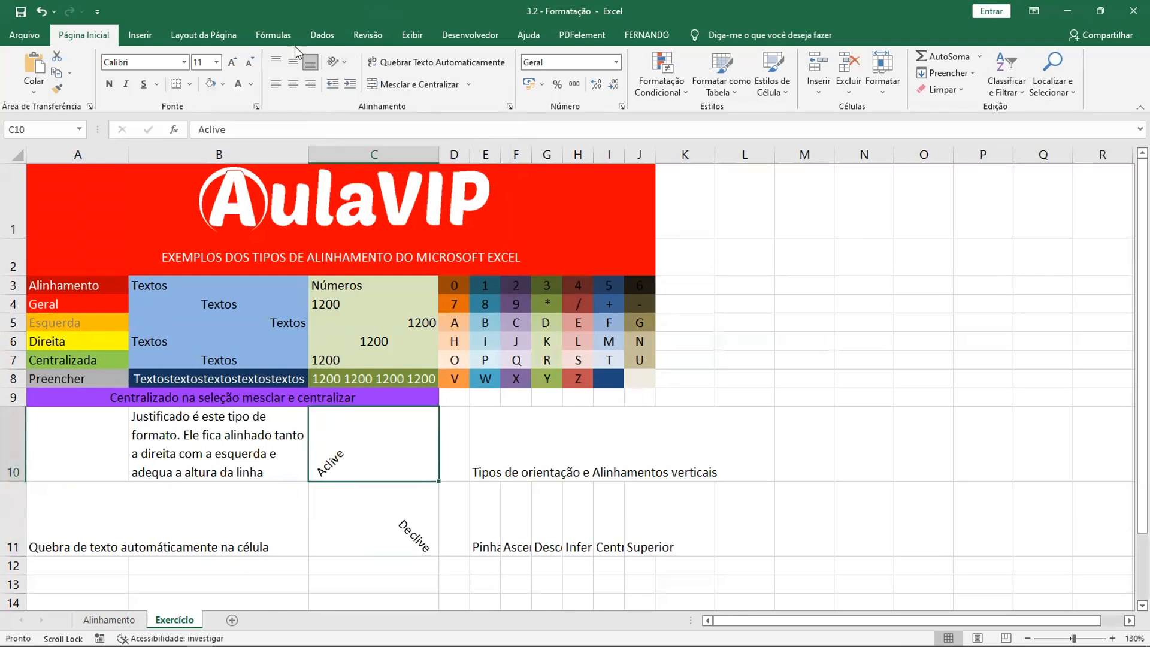
click(293, 84)
click(383, 549)
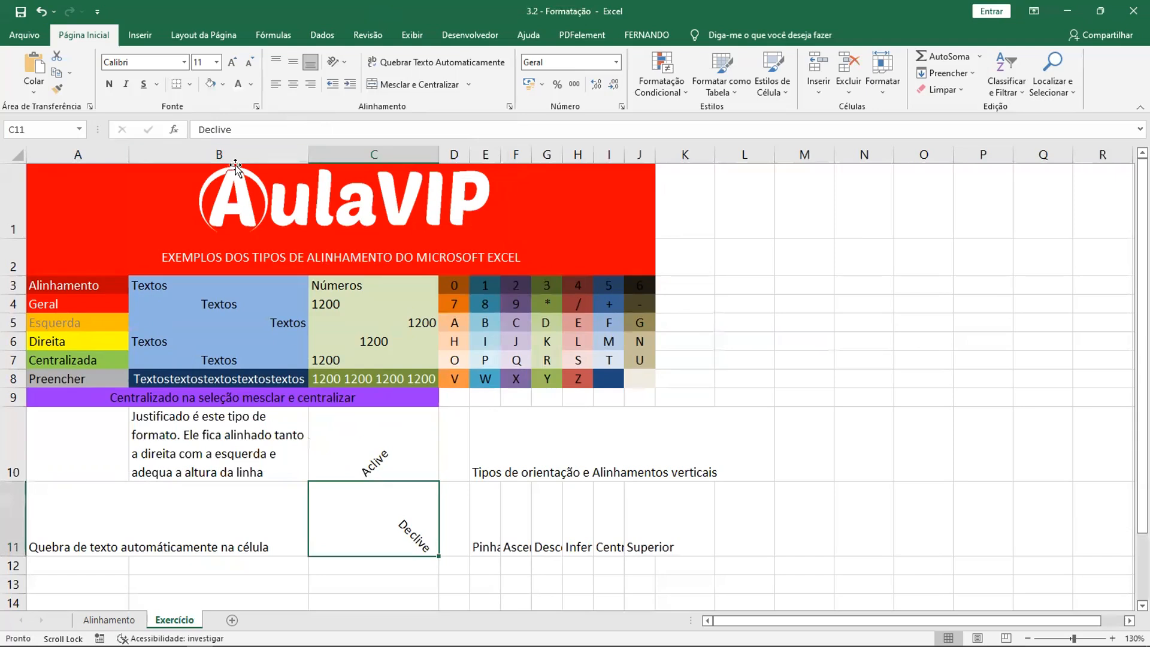
click(292, 88)
- Merge and center E10:J10, with its text vertically centered and wrapped
click(573, 457)
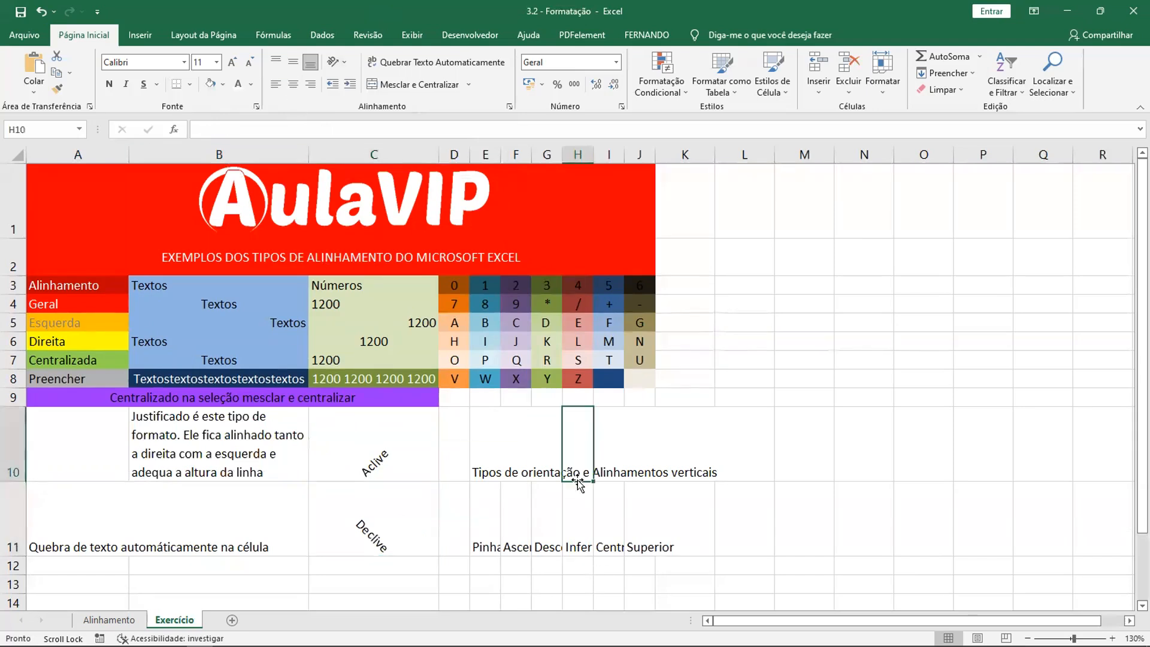
click(480, 453)
click(518, 475)
click(577, 446)
drag(487, 437, 643, 442)
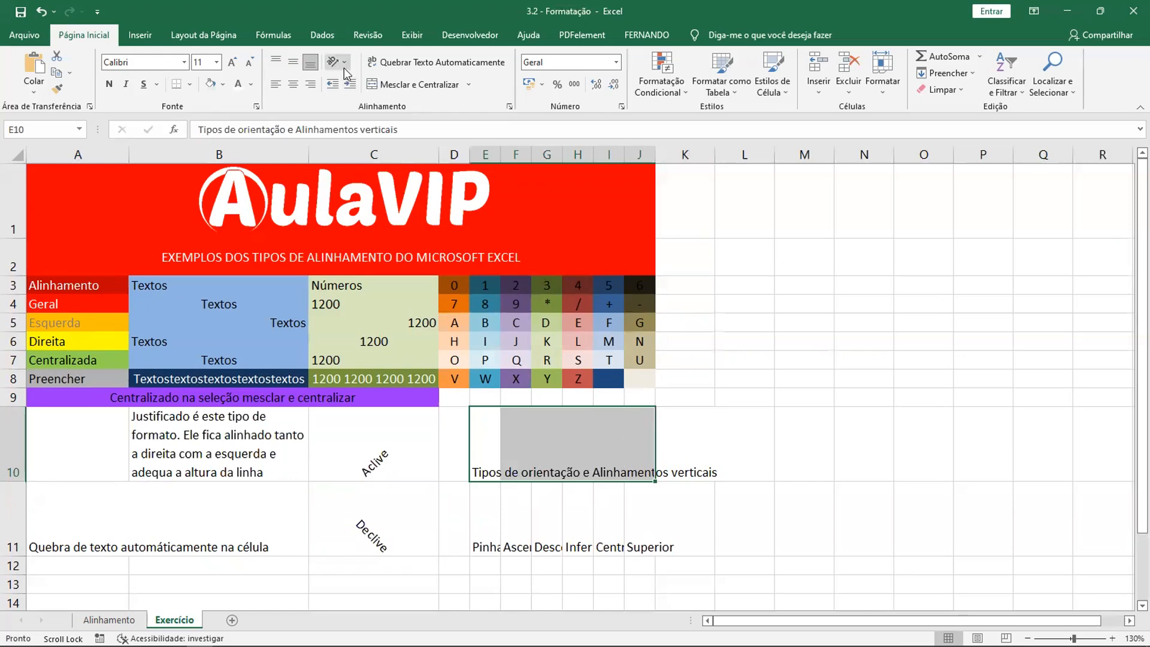
click(404, 84)
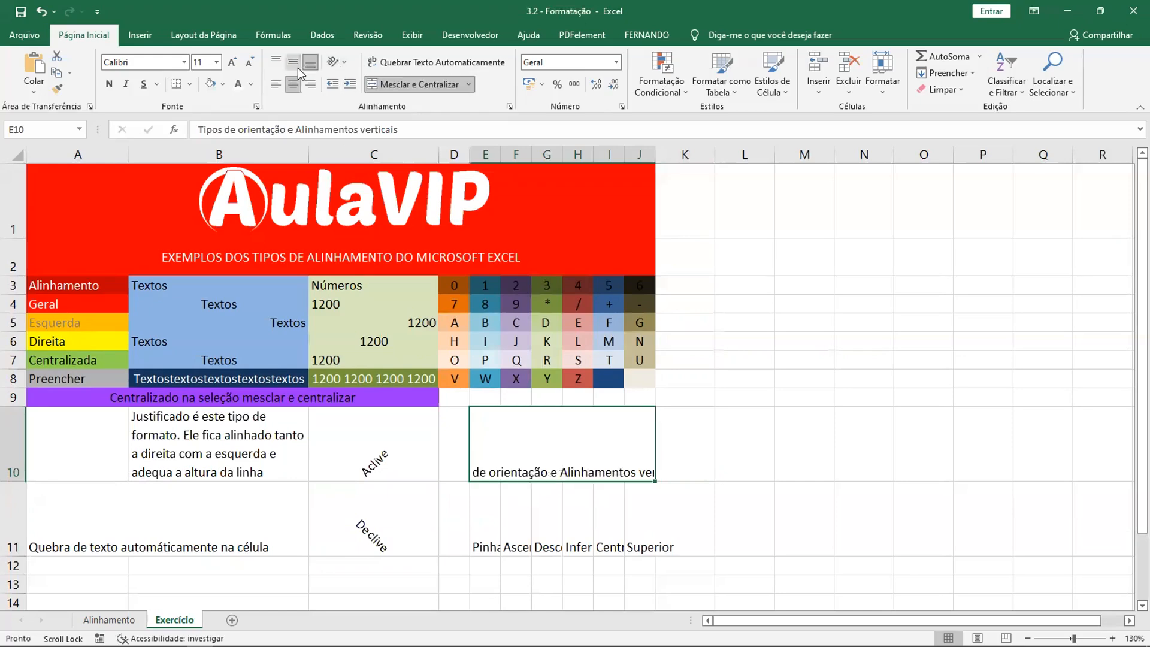
click(293, 62)
click(415, 65)
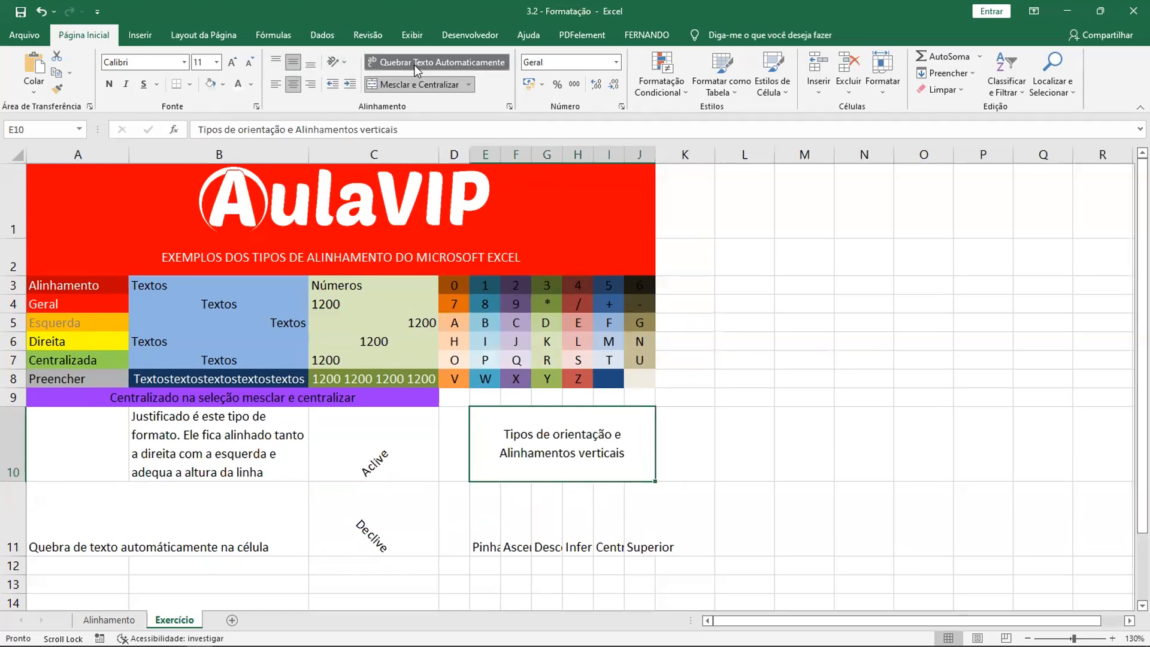
- Set the orientation of cell E11 (Pinha) to vertical stacked text
scroll(621, 514, down, 1)
click(483, 411)
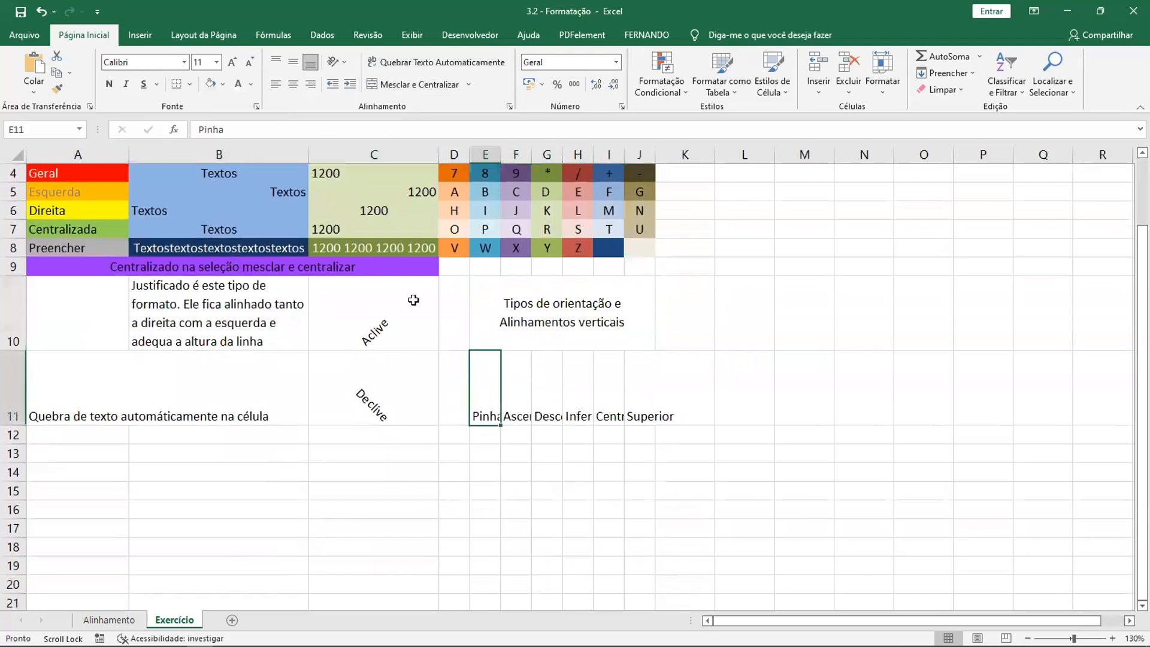
click(340, 59)
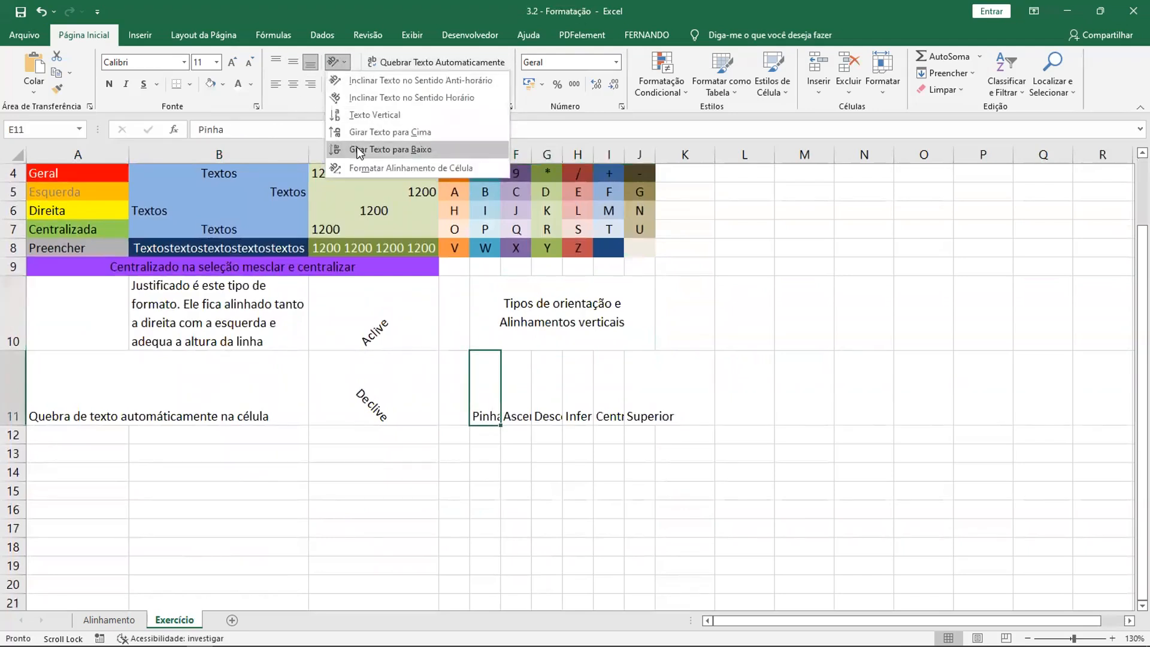
click(374, 116)
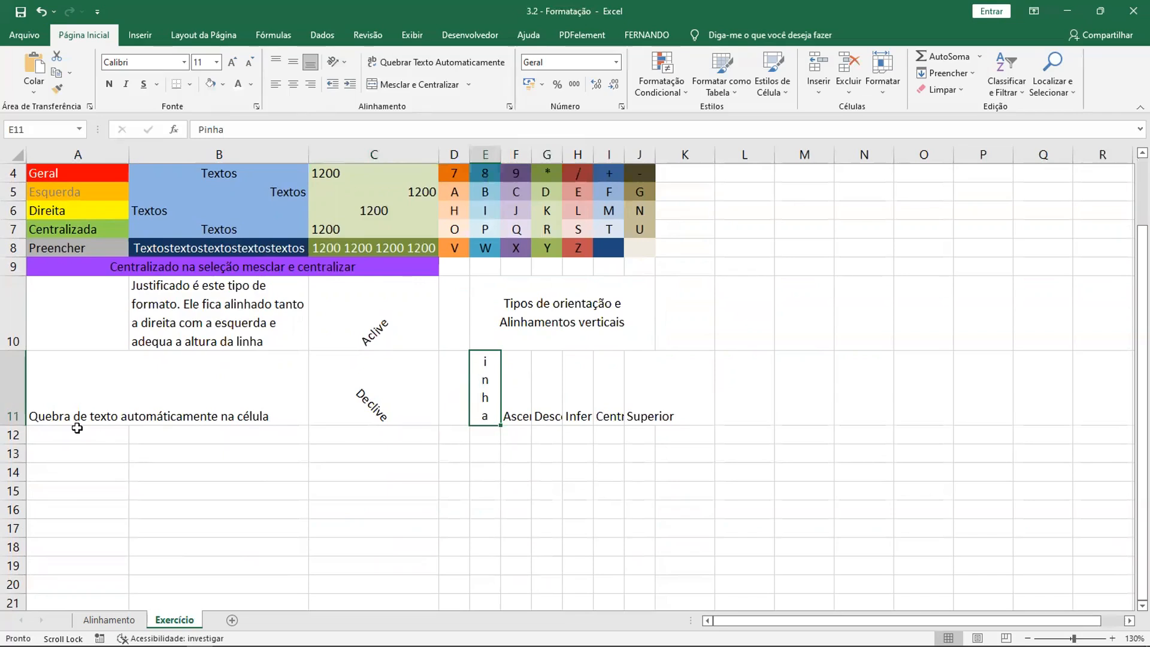
- Set the height of row 11 to 75
click(95, 383)
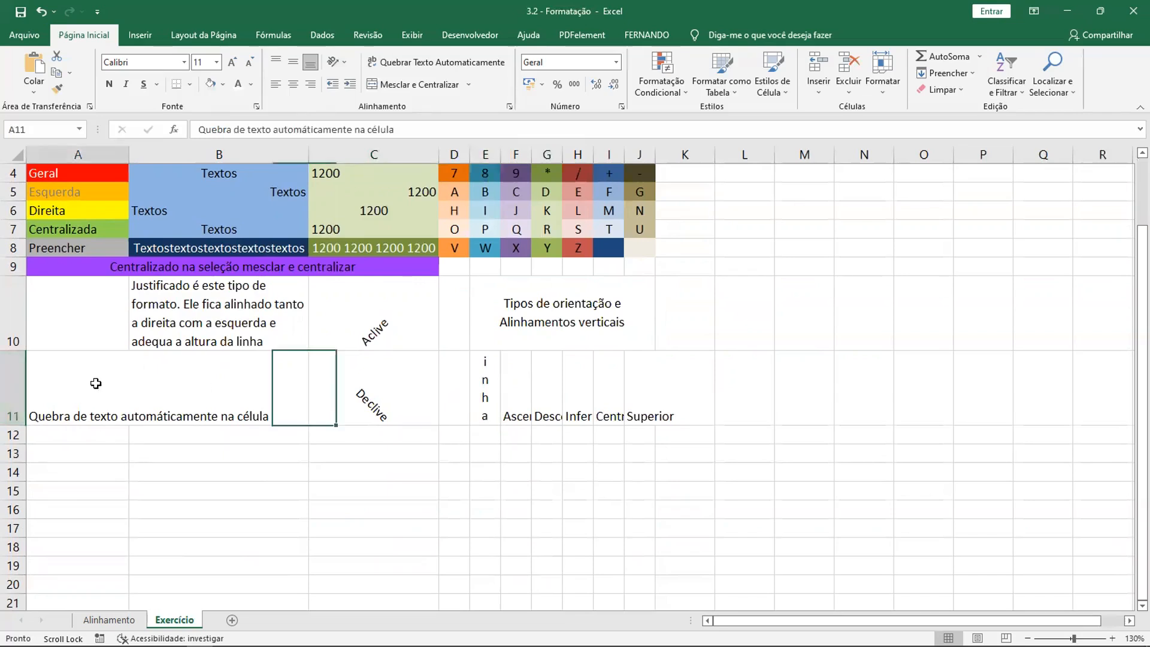
click(18, 400)
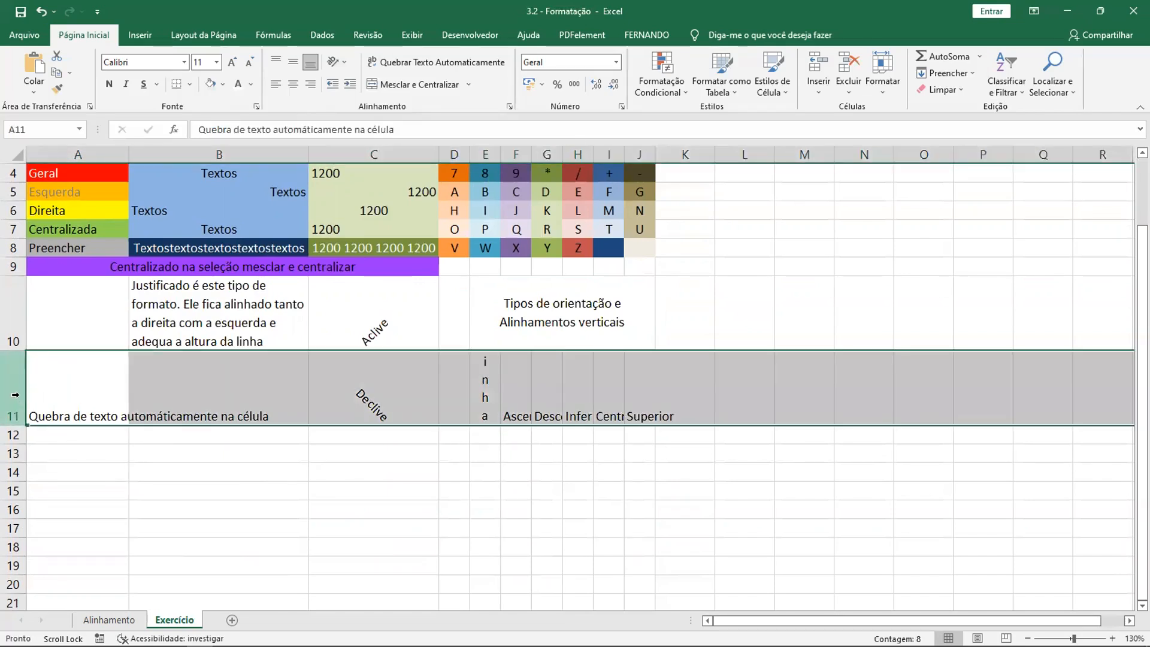
right_click(16, 395)
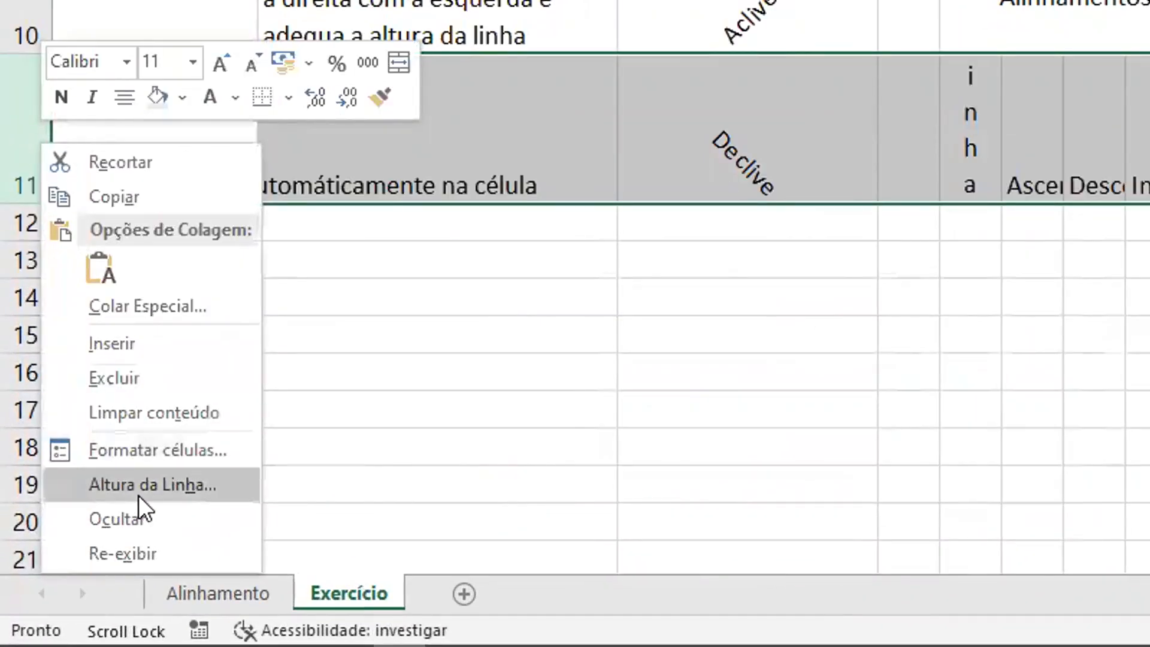
click(179, 490)
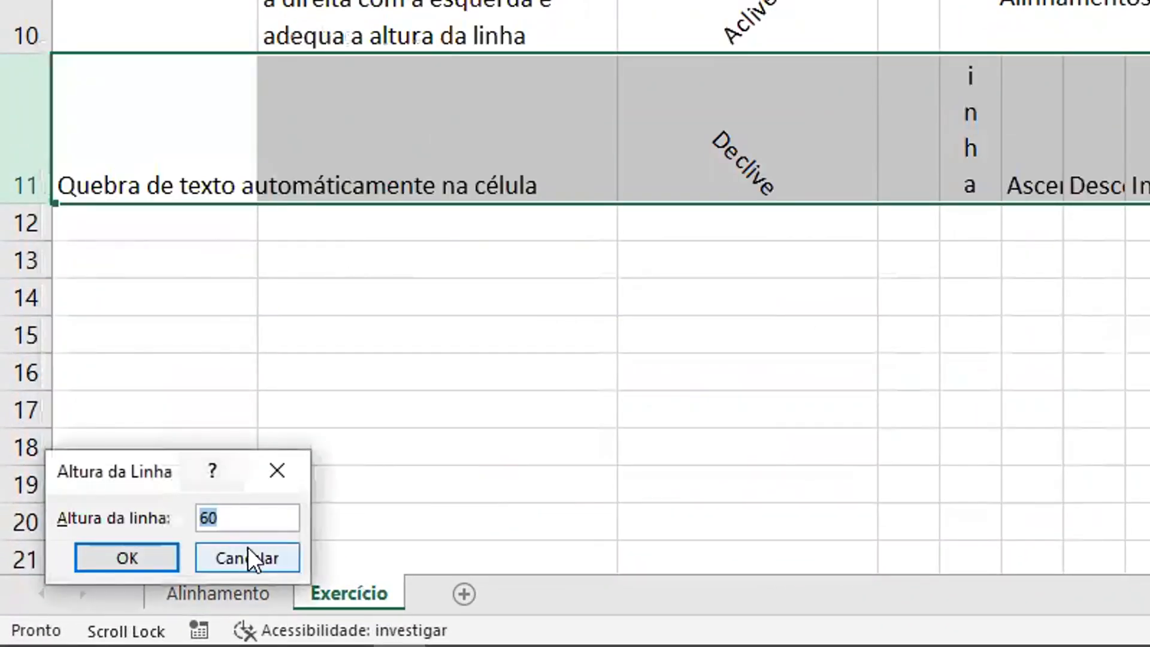
text(75)
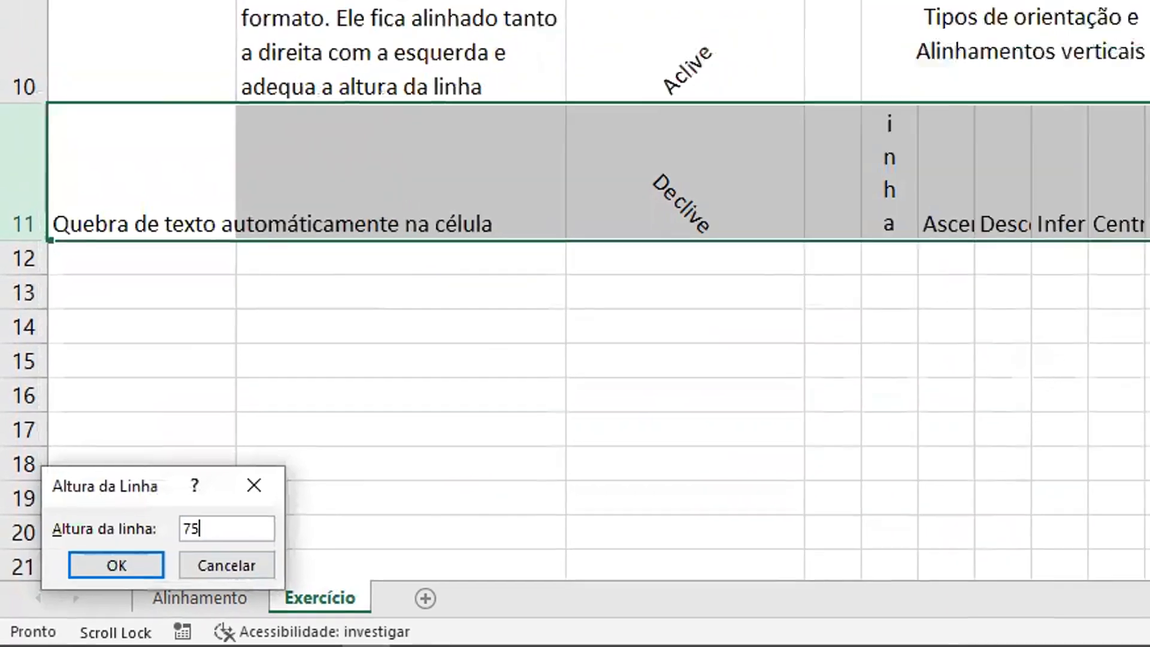
key(Return)
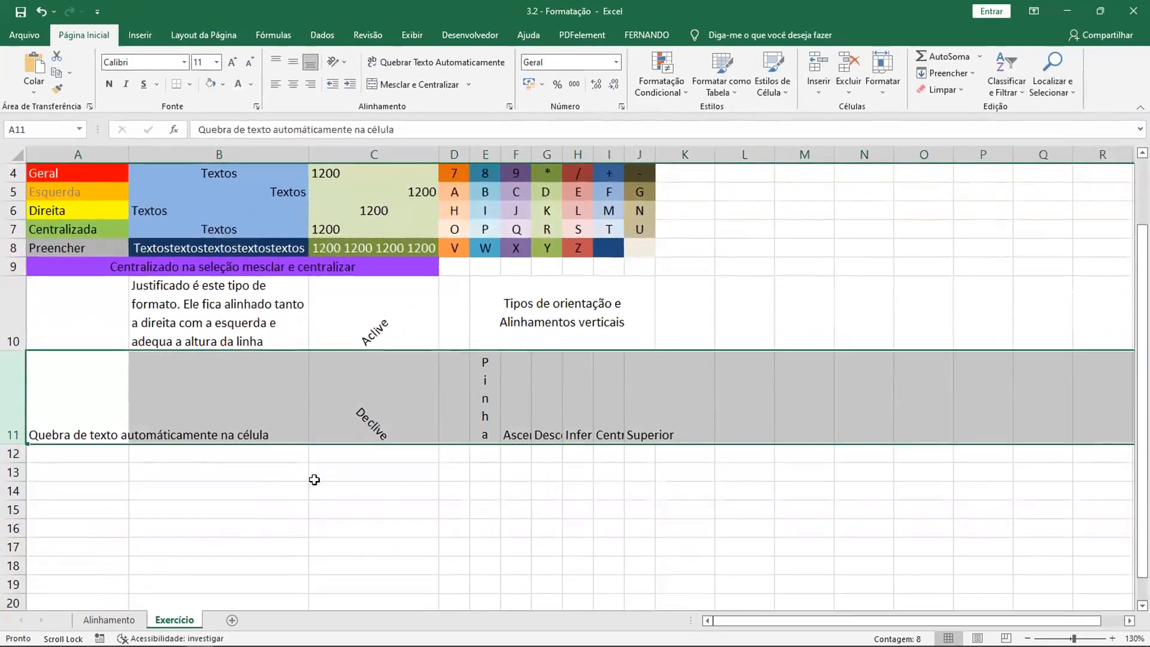
- Rotate the text in F11 (Ascendente) upward and the text in G11 (Descendente) downward
click(454, 396)
click(485, 393)
click(517, 369)
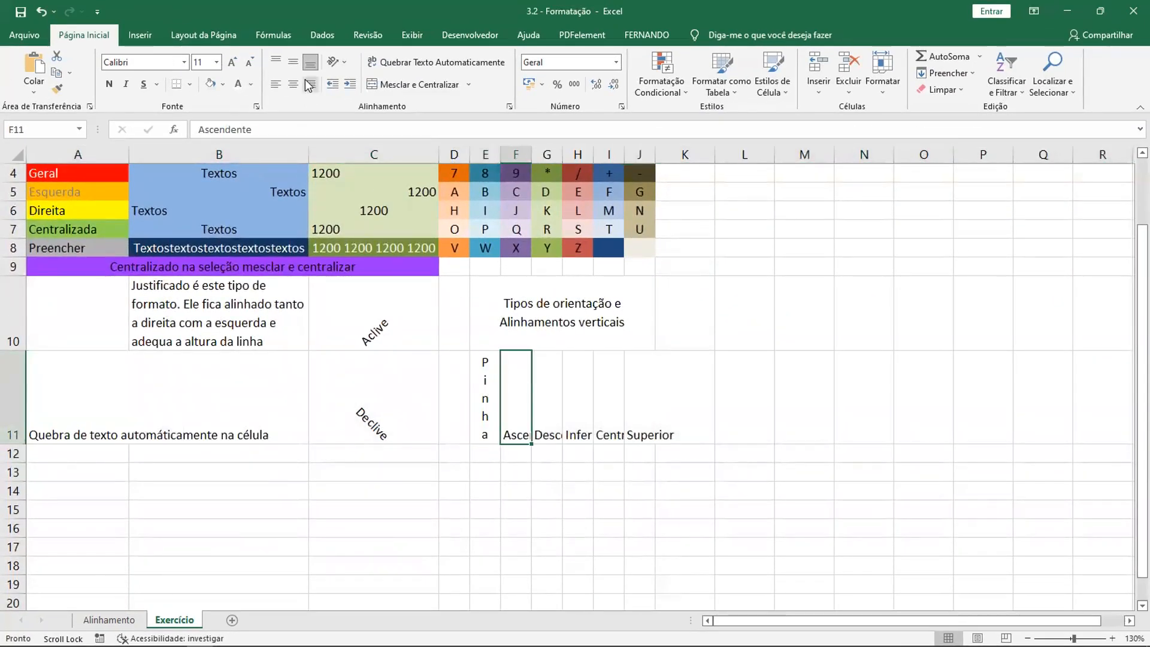
click(344, 62)
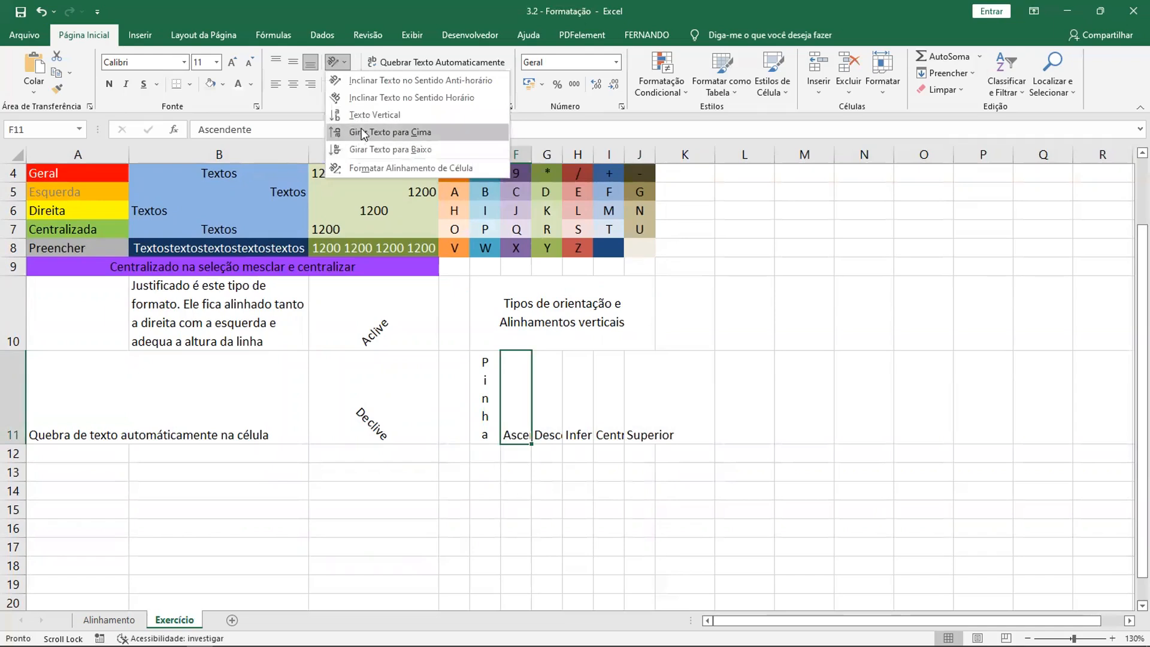
click(362, 131)
click(545, 411)
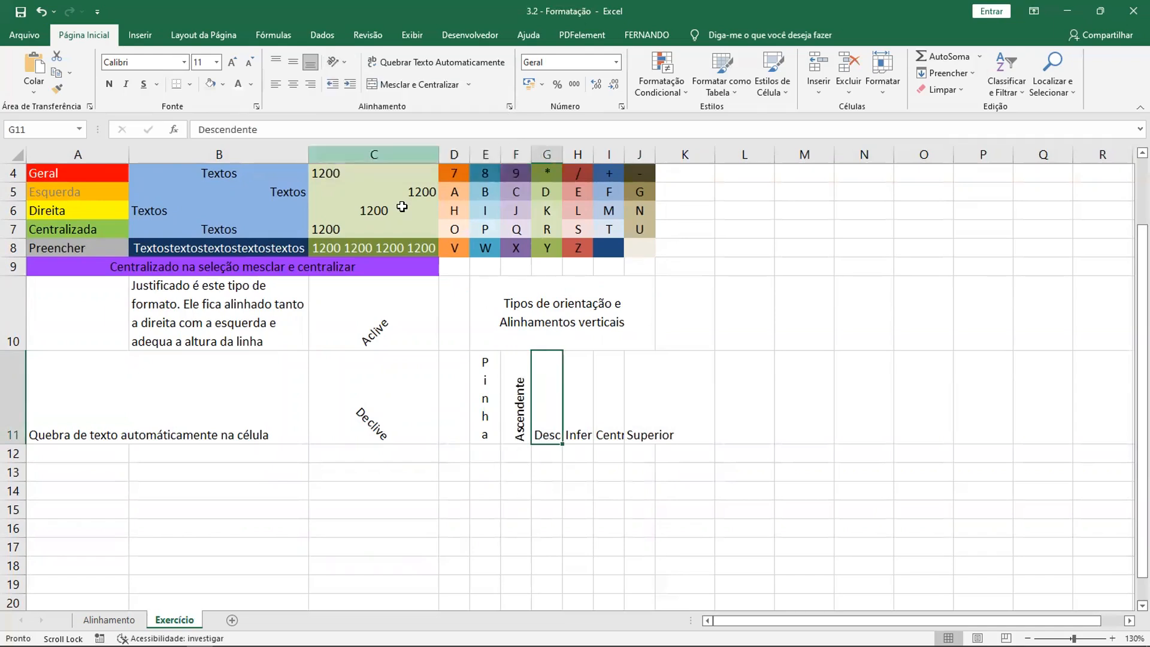
click(345, 66)
click(355, 154)
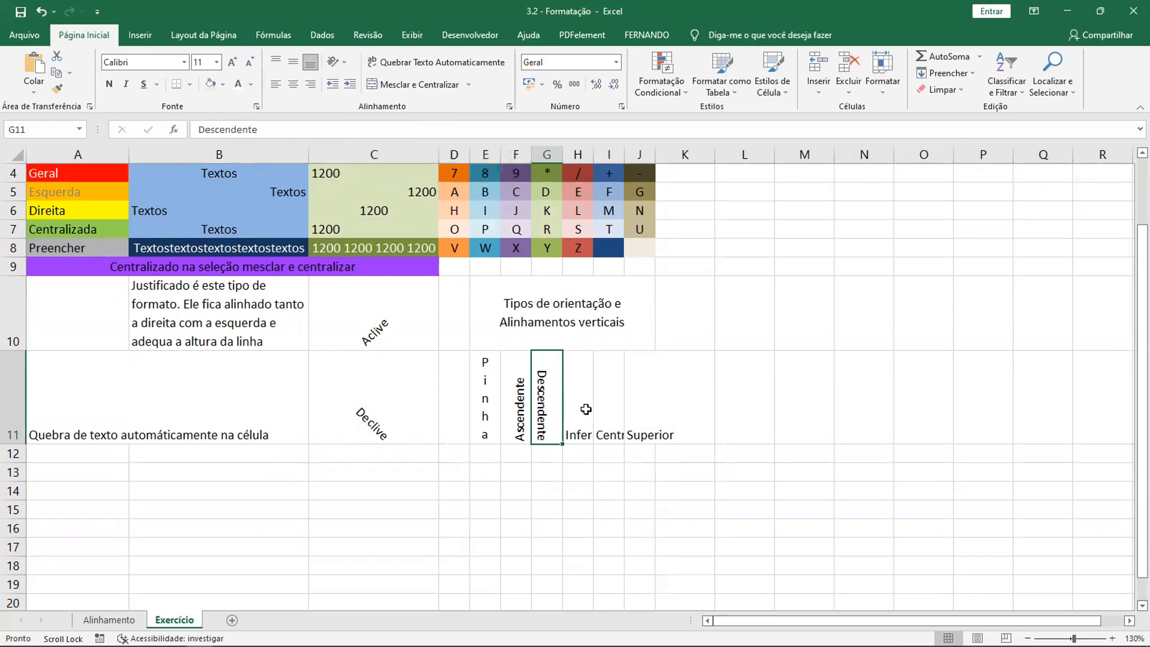
- Try the vertical stacked text orientation on H11, I11 and J11
click(586, 409)
click(336, 61)
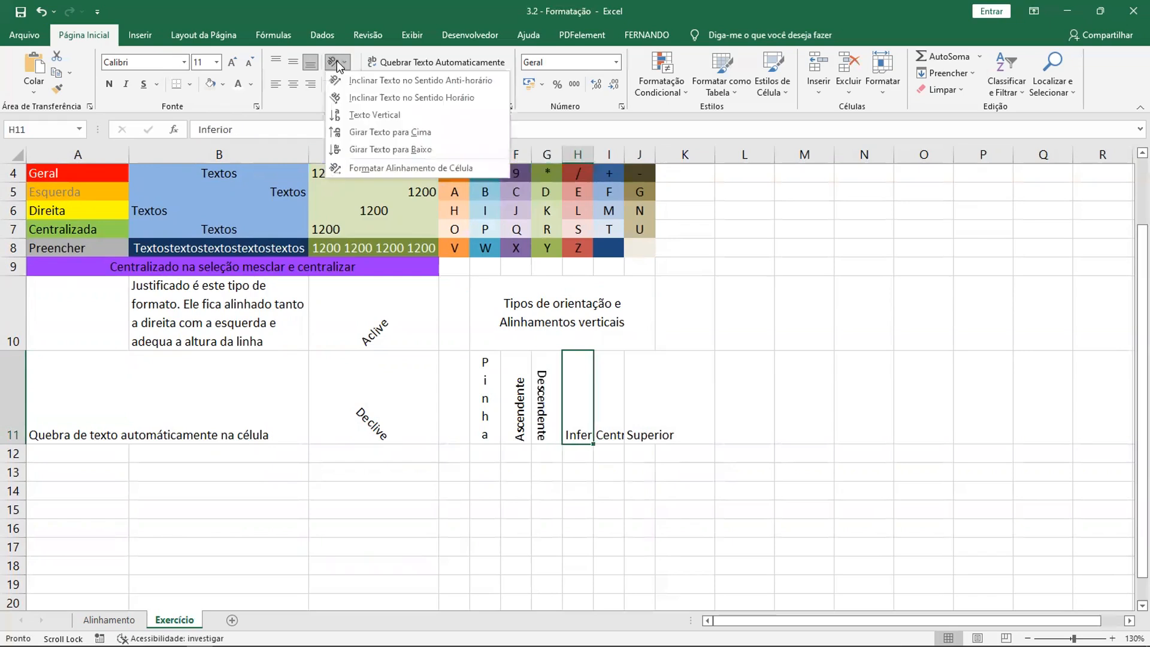
click(377, 115)
click(608, 409)
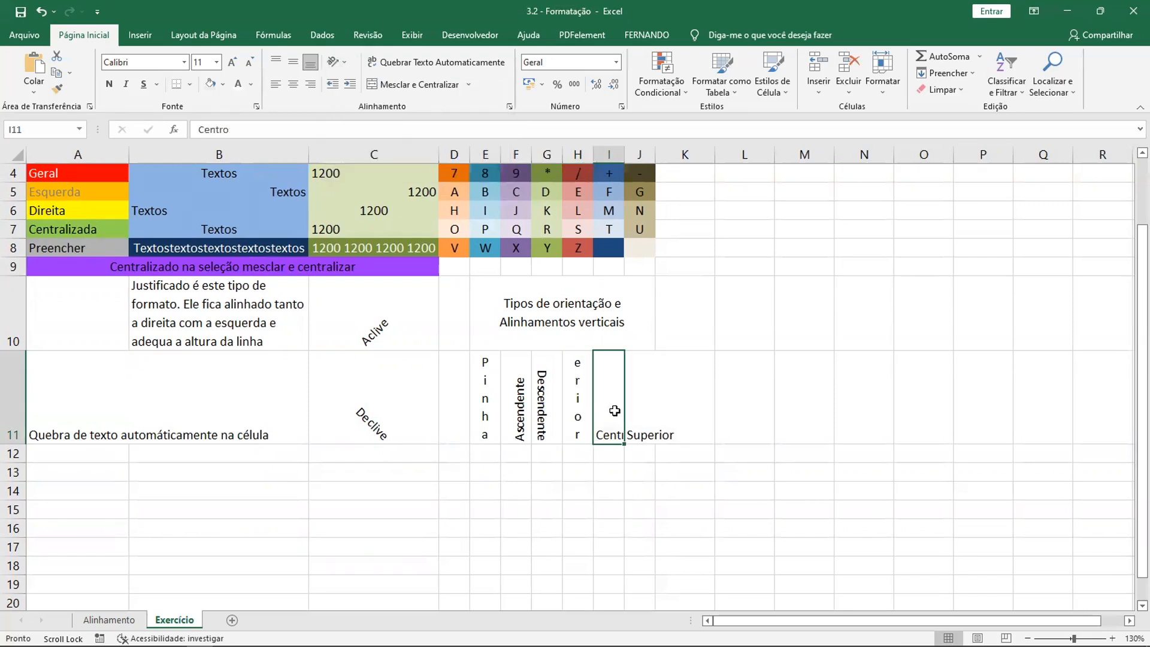
click(338, 60)
click(363, 114)
click(636, 384)
click(337, 60)
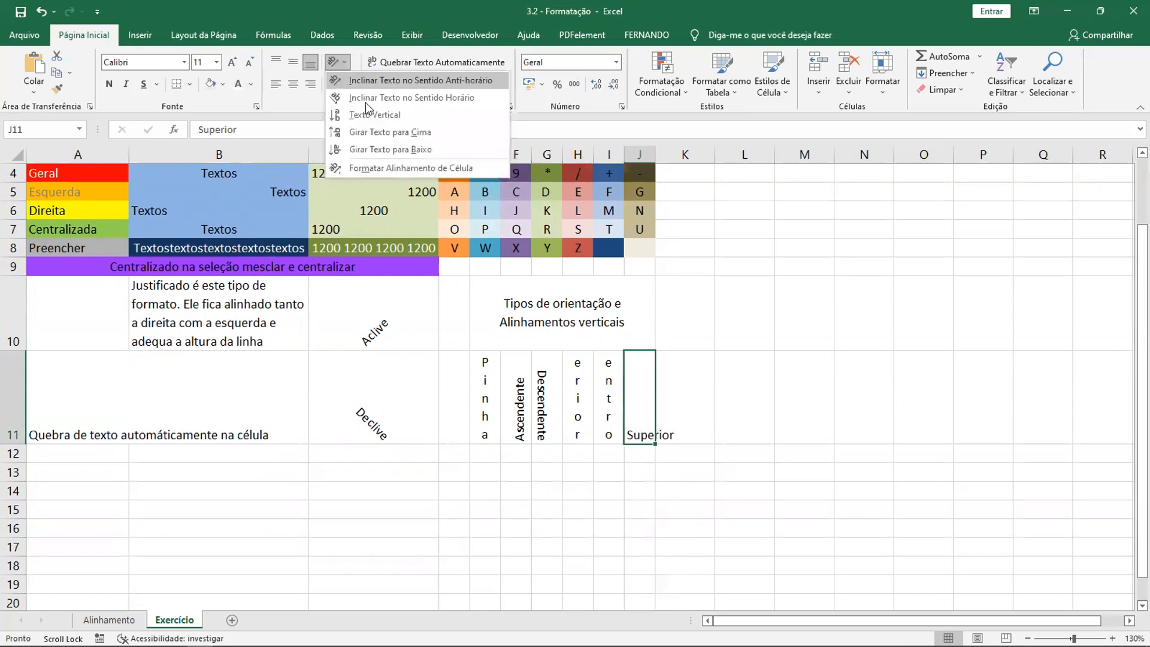
click(366, 109)
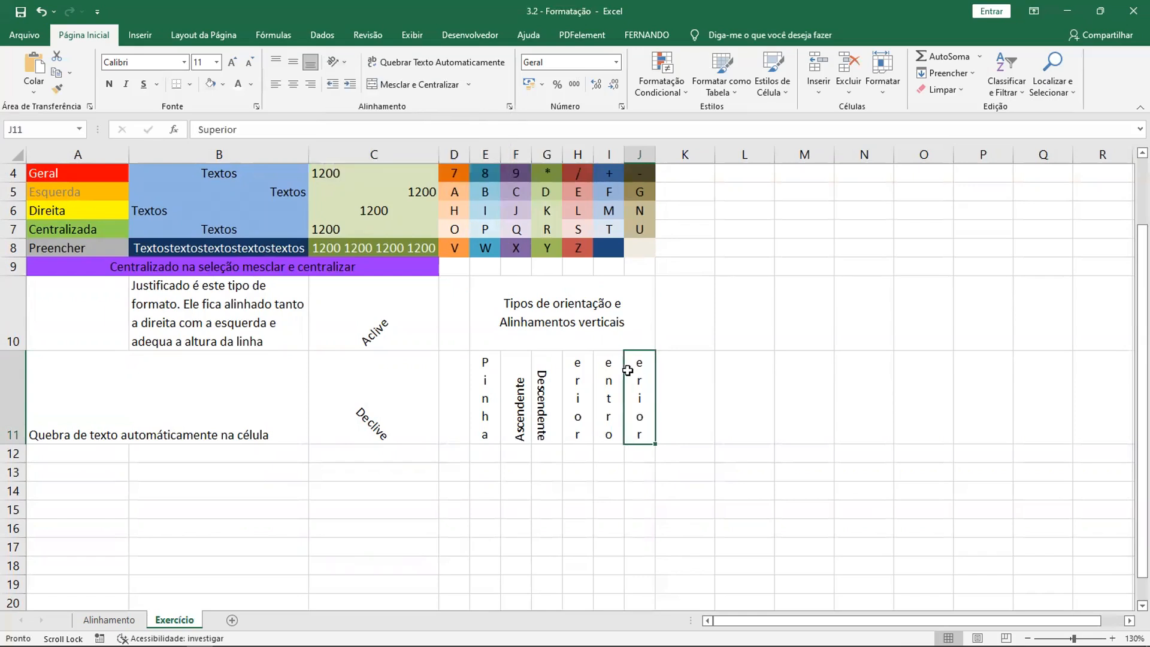
- Rotate the text upward in J11 (Superior) and H11 (Inferior), and downward in I11 (Centro)
click(341, 61)
click(366, 130)
click(614, 361)
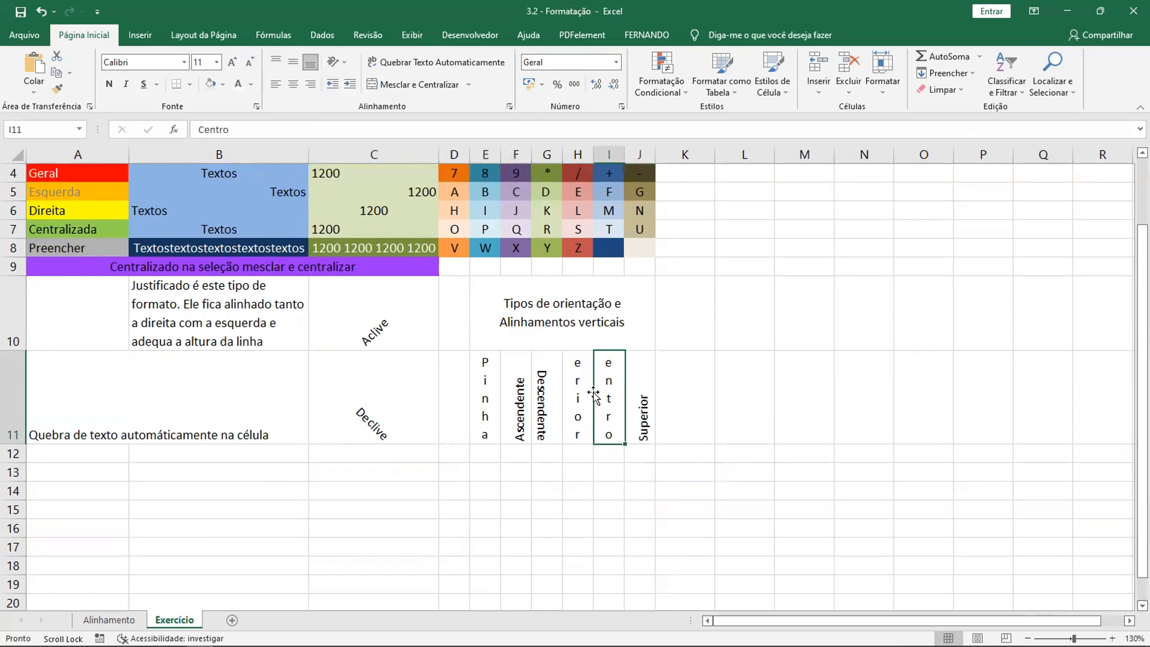
click(337, 61)
click(363, 150)
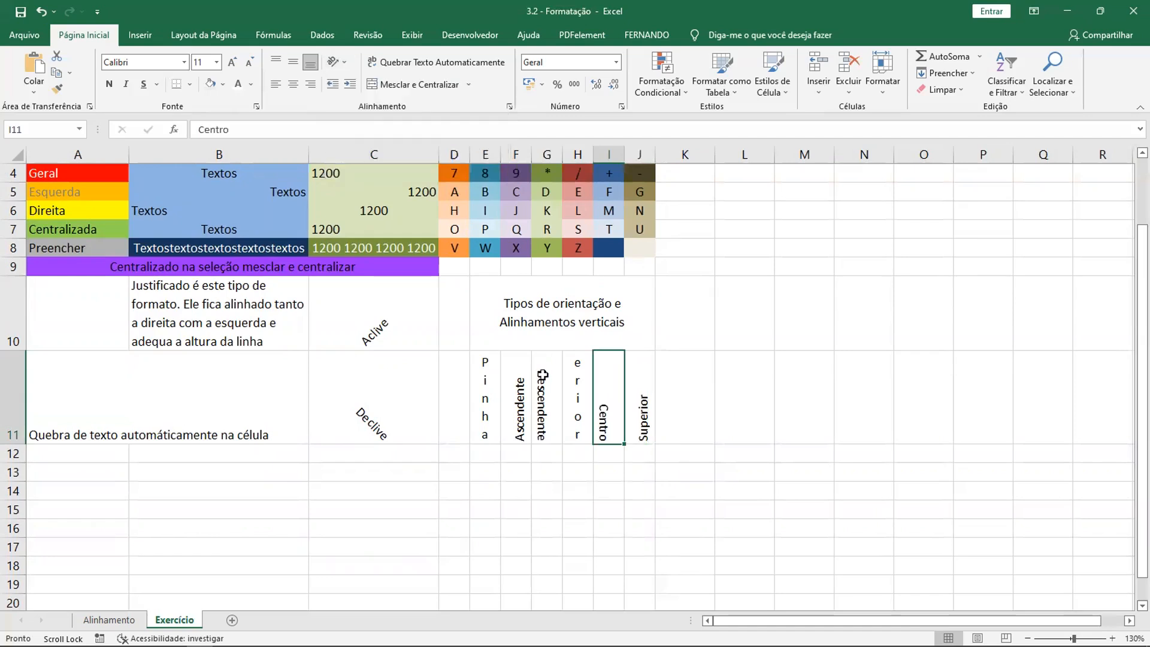
click(576, 397)
click(340, 60)
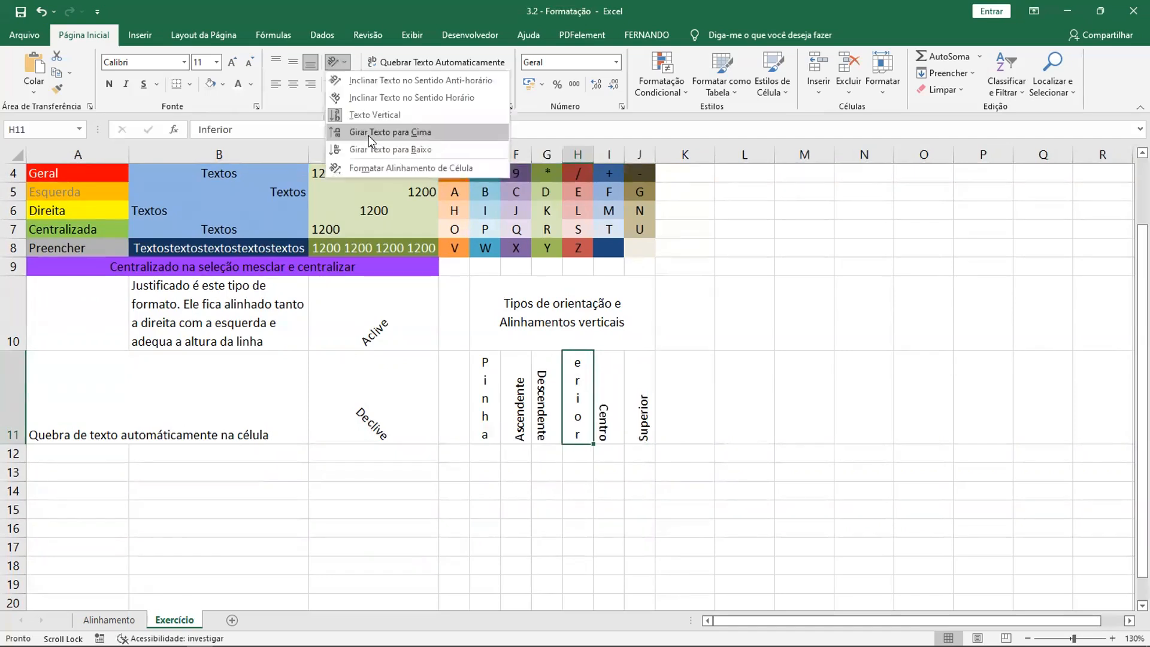
click(368, 135)
- Align the text in J11 vertically to the middle and the text in I11 to the top
click(630, 391)
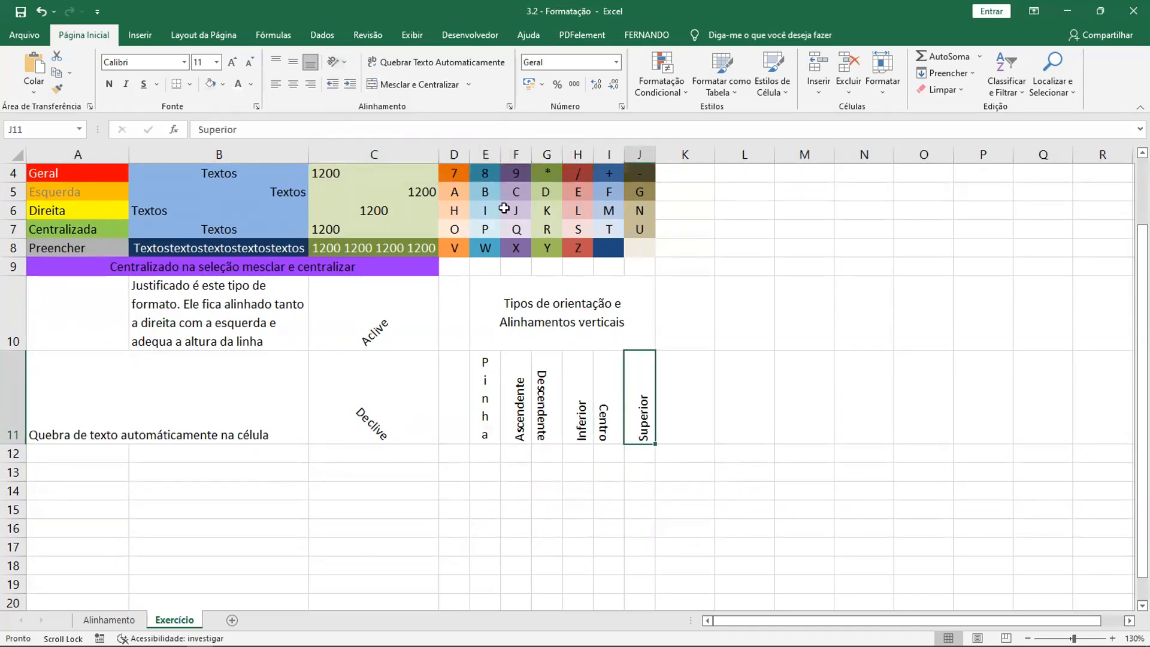
click(276, 63)
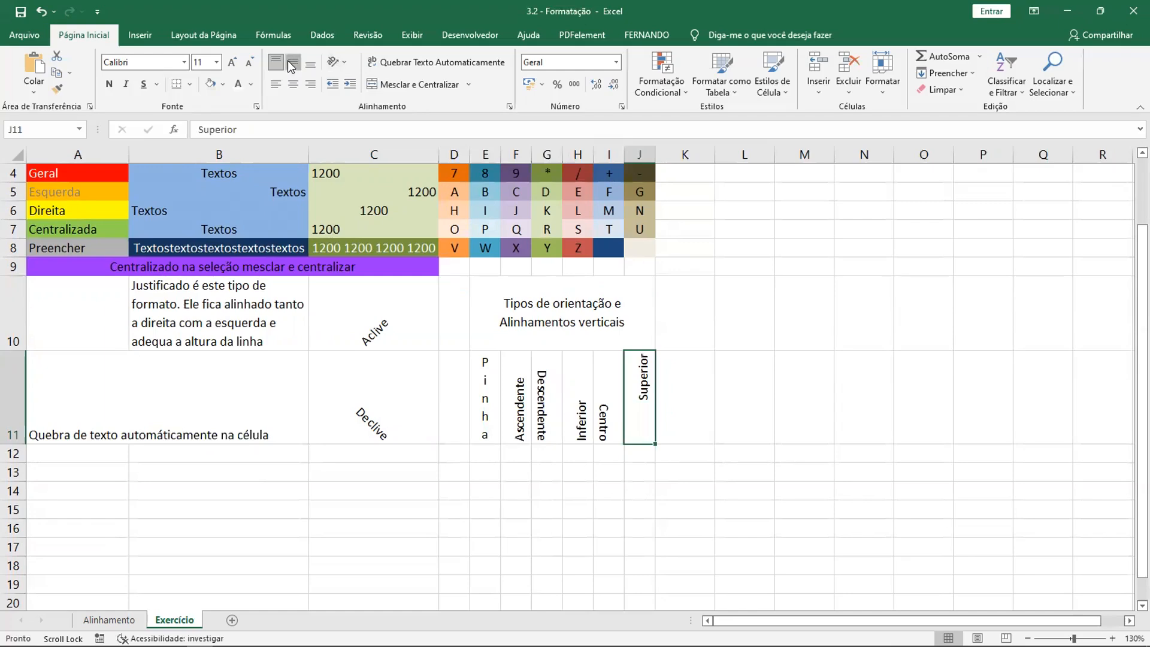
click(292, 64)
click(609, 399)
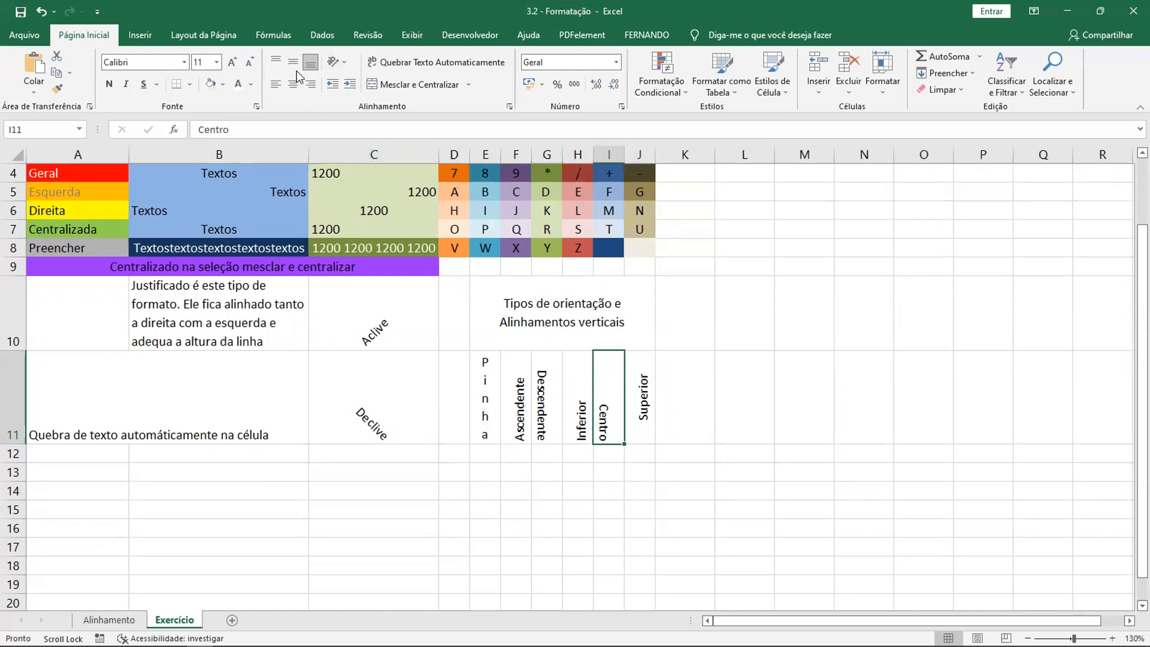
click(277, 62)
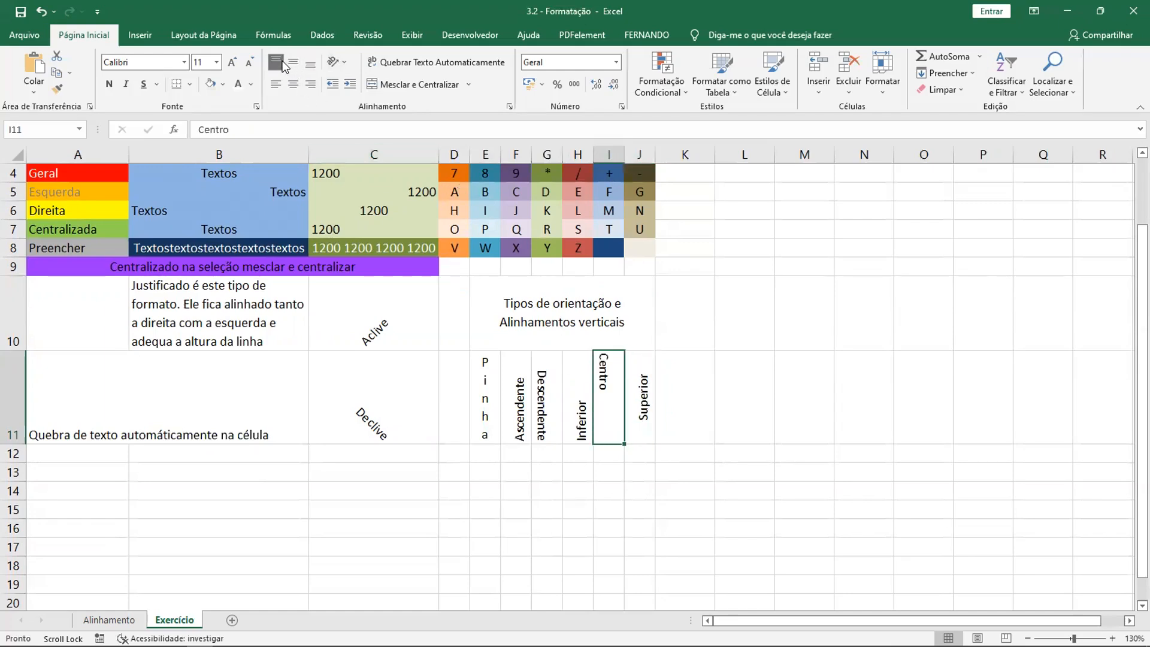
click(662, 411)
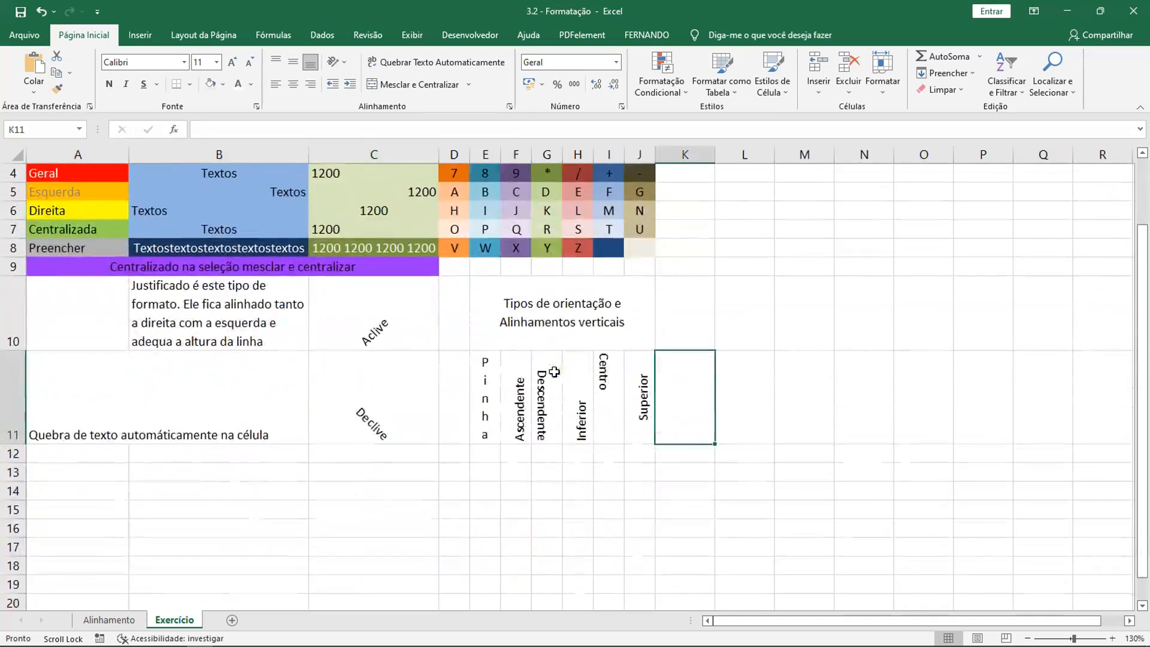
- Fill cells A10 and B10 with the light aqua theme color
click(90, 309)
click(175, 318)
click(62, 294)
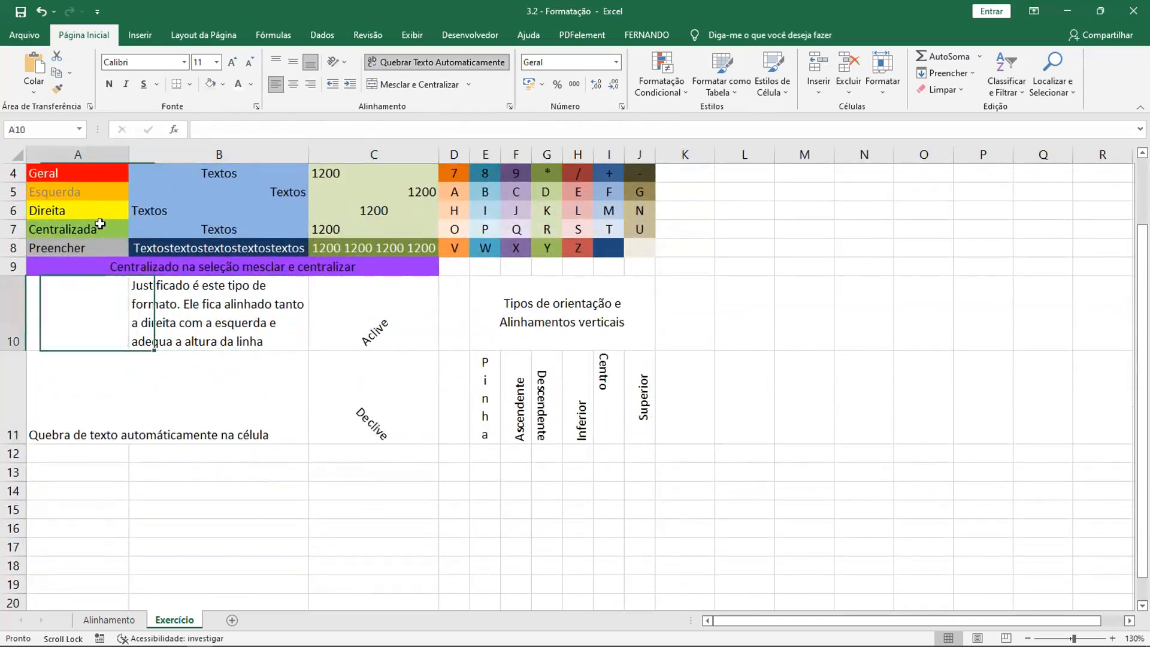
click(222, 84)
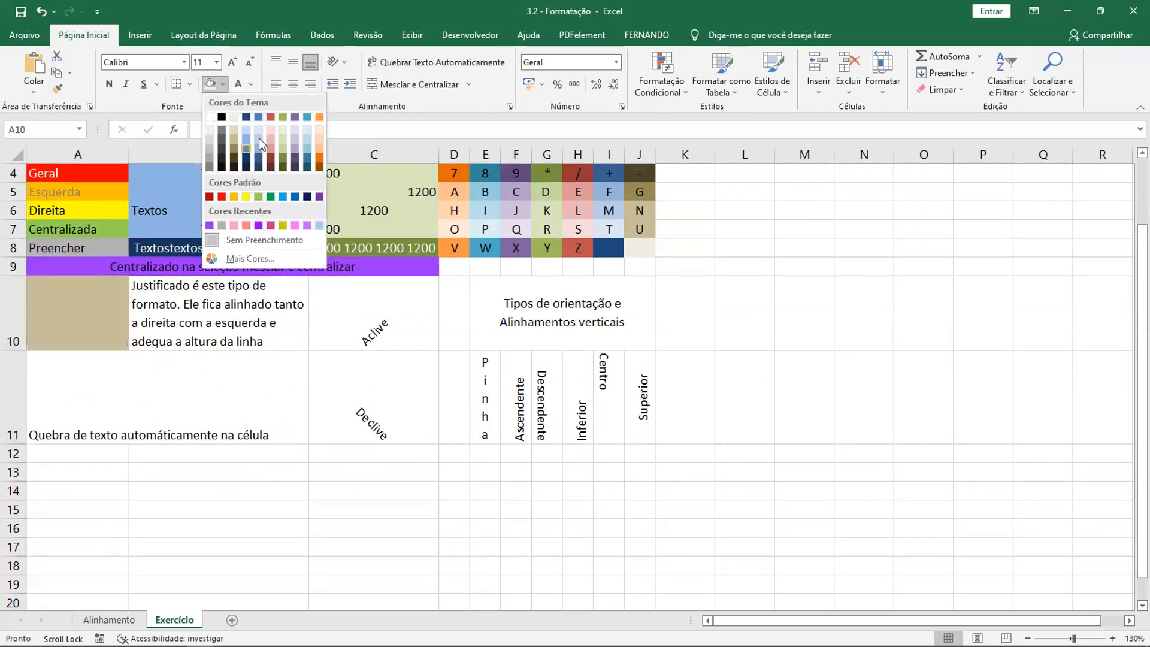
click(305, 138)
key(Right)
click(210, 84)
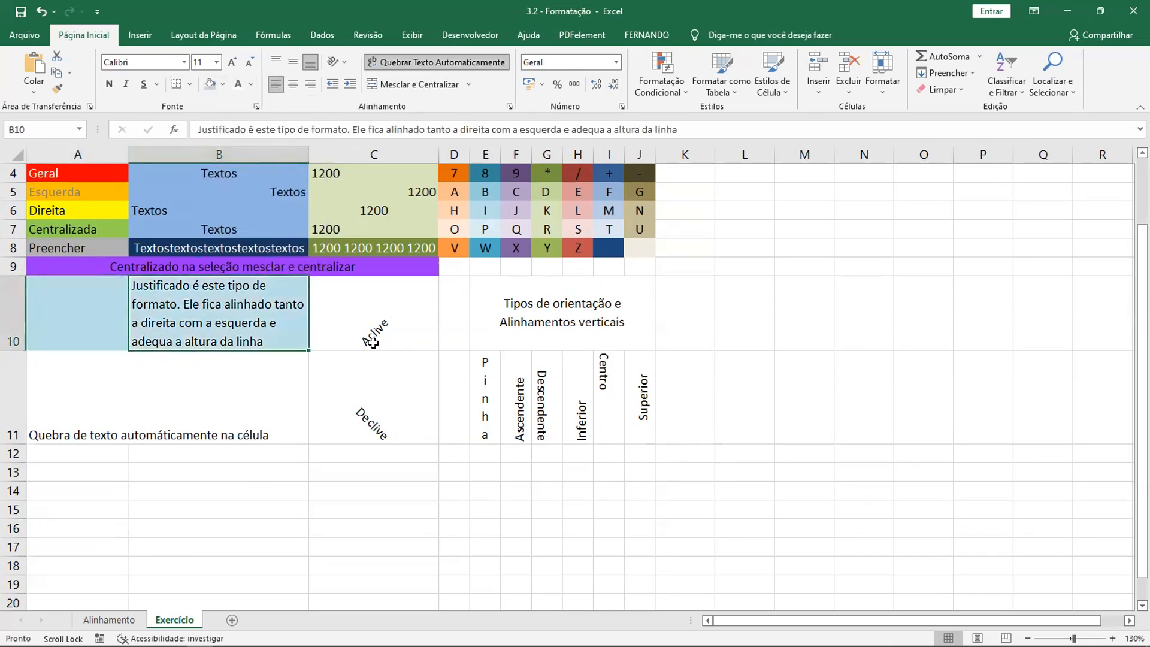
- Fill cells C10 and A11 with the light red theme color
key(Right)
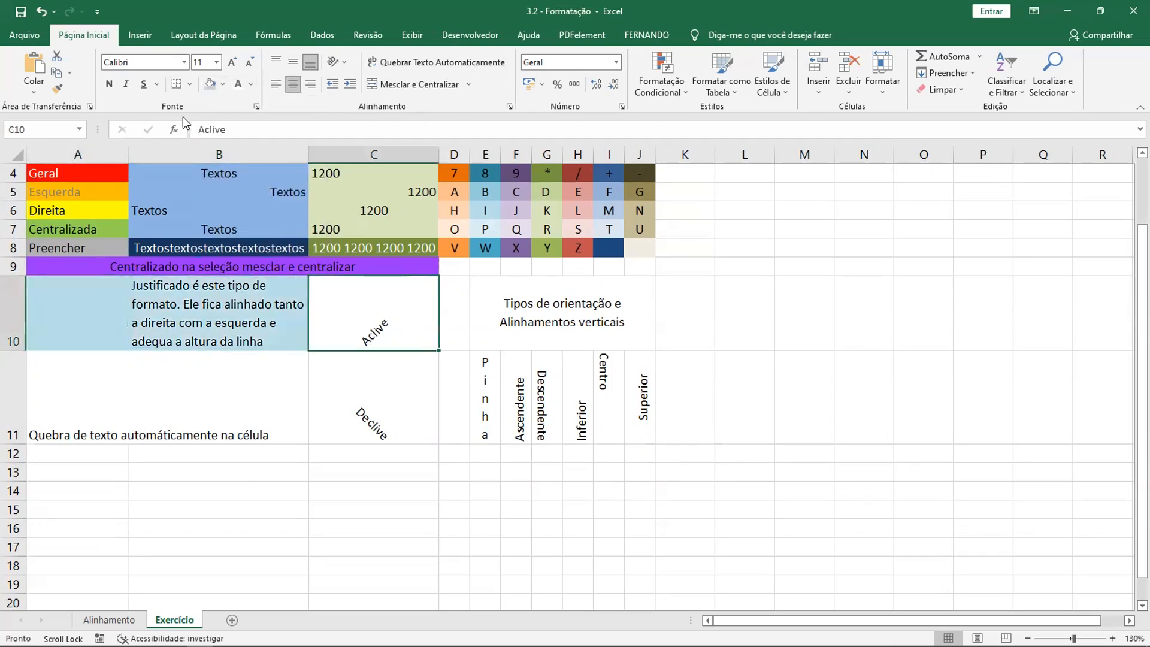
click(222, 84)
click(273, 149)
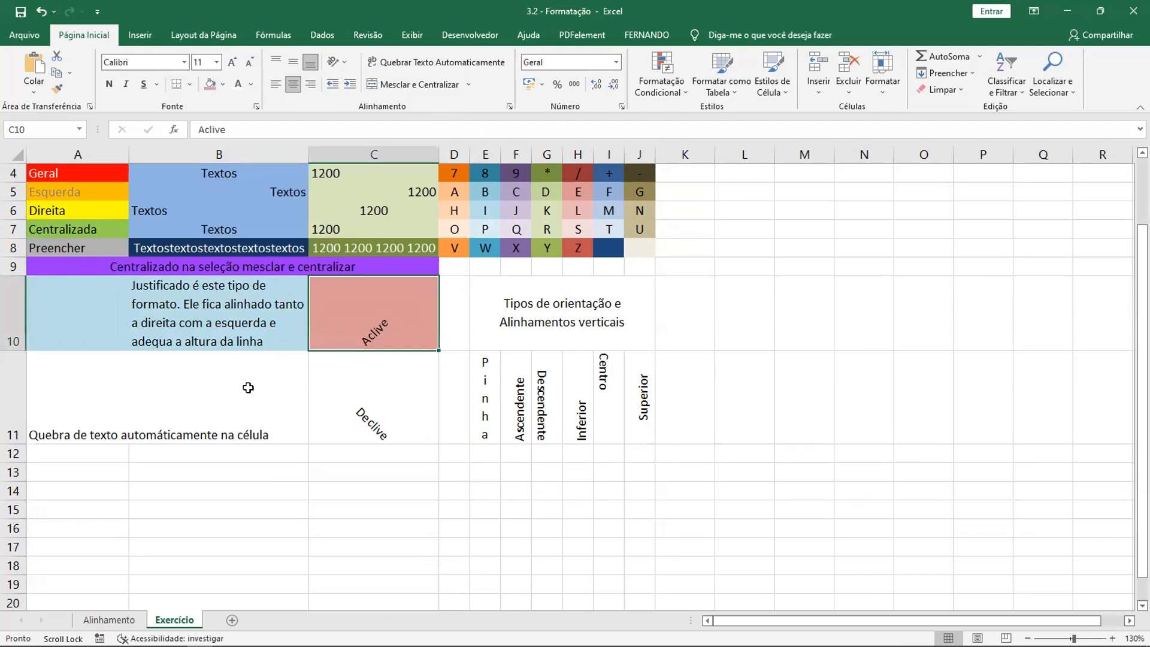
click(94, 400)
click(211, 84)
- Turn on automatic text wrapping for A11:B11
key(Right)
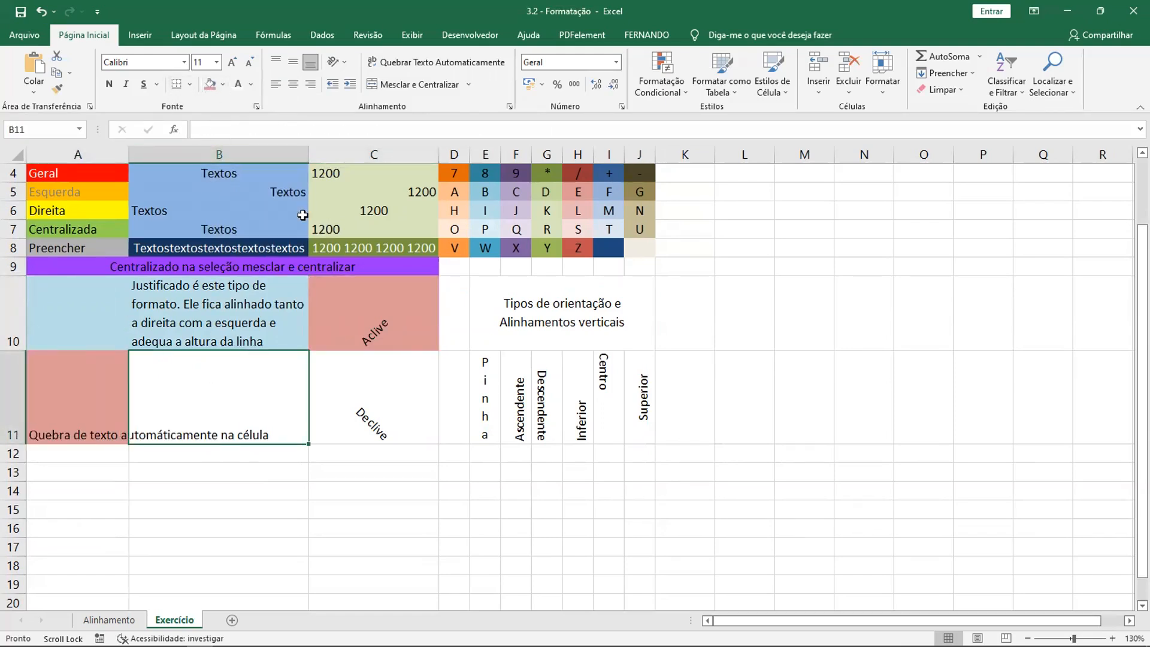
click(395, 63)
click(99, 425)
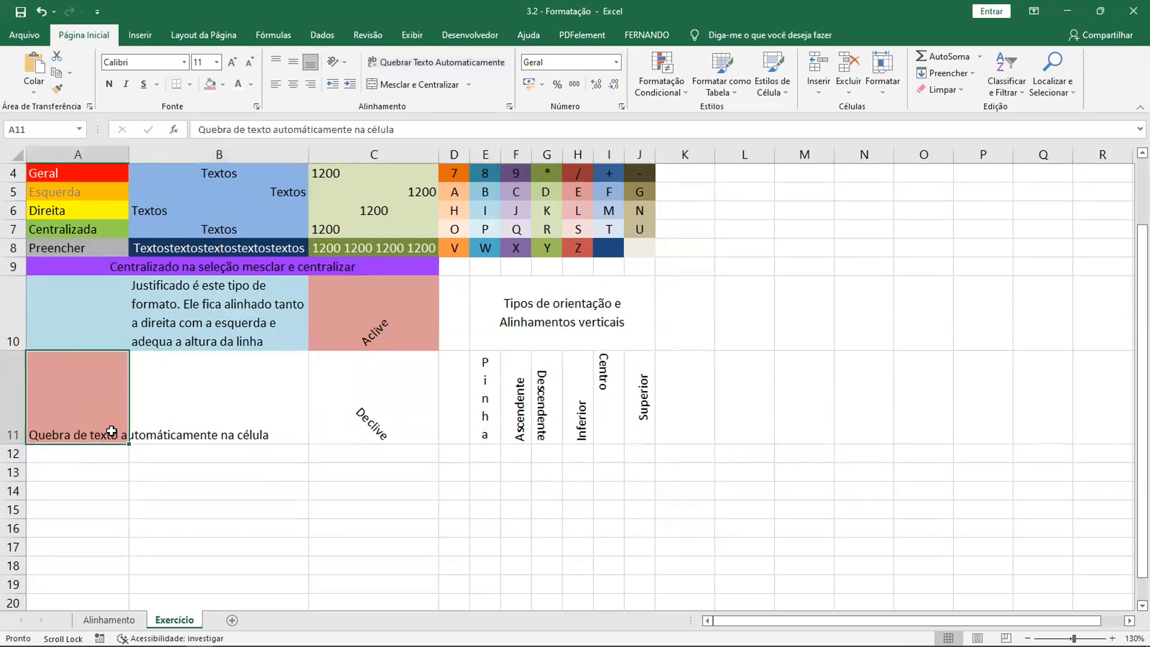
click(151, 440)
drag(68, 413, 145, 411)
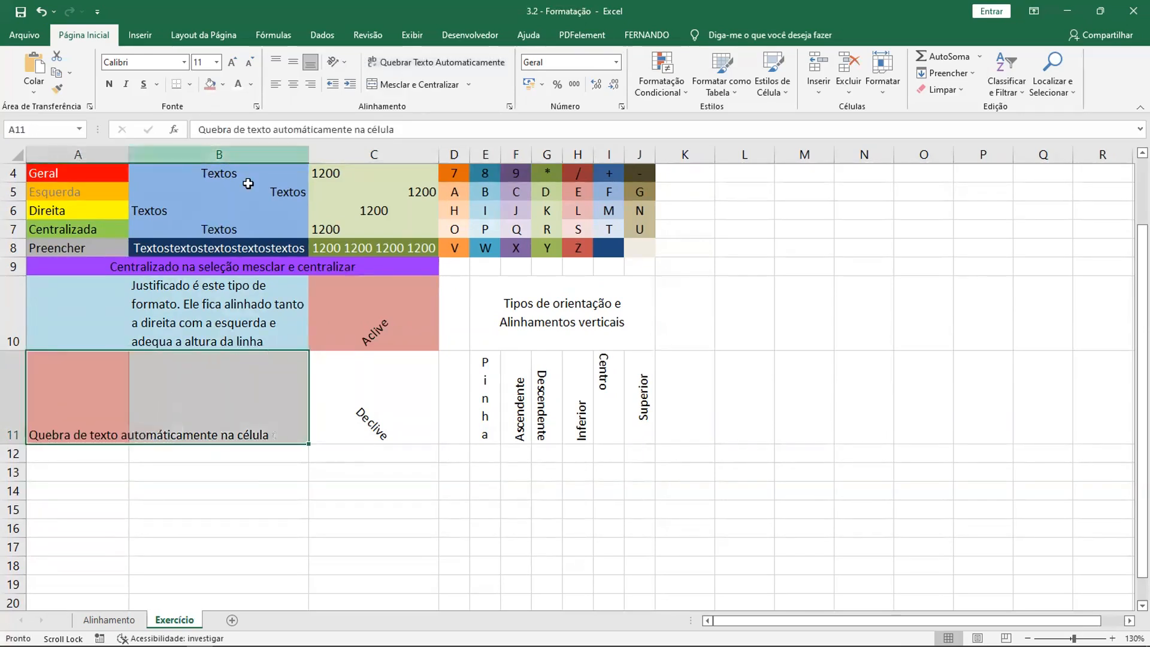
click(402, 63)
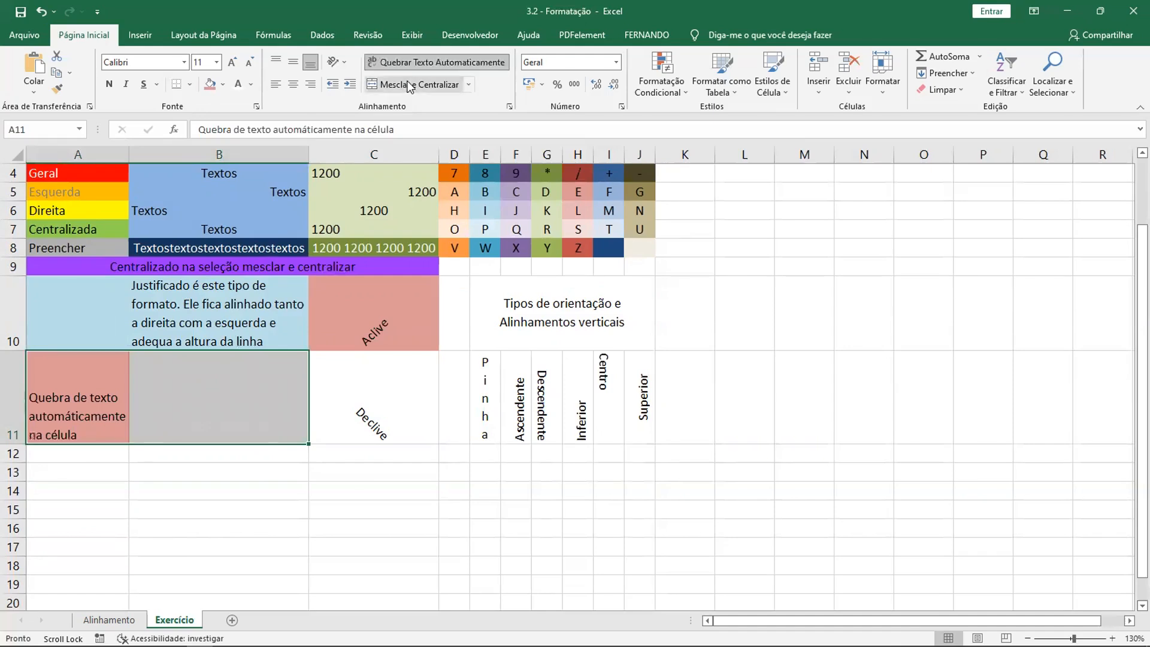
click(66, 412)
- Fill B11 with light tan and C11 (Declive) with the standard orange color
click(225, 415)
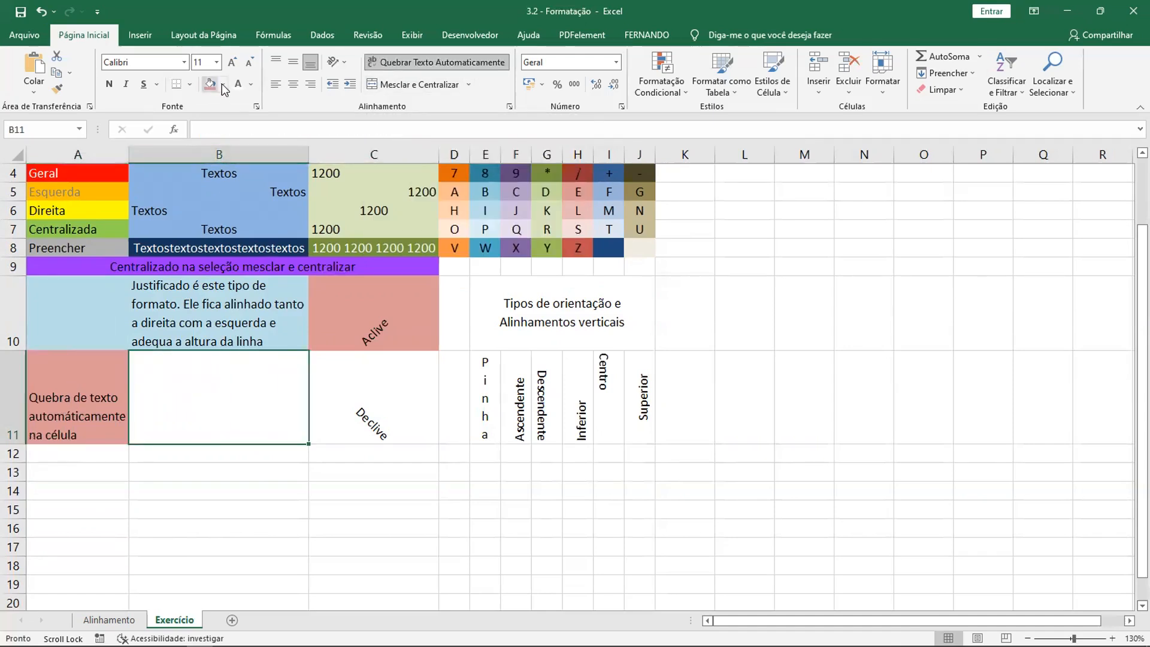
click(224, 83)
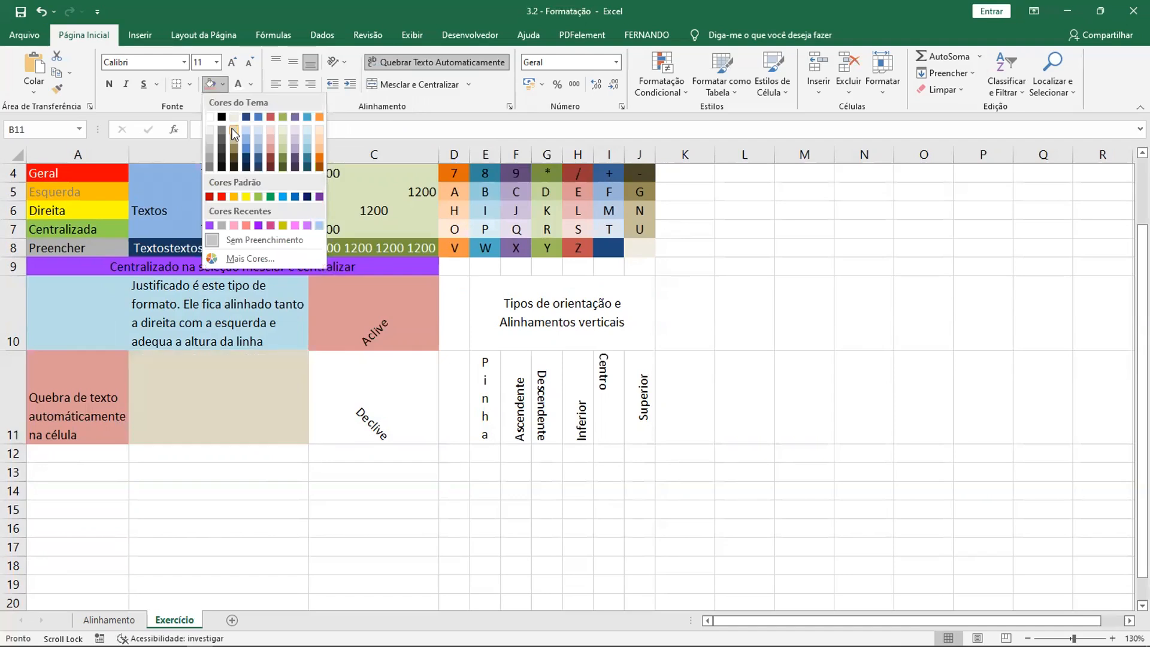
click(232, 129)
key(Tab)
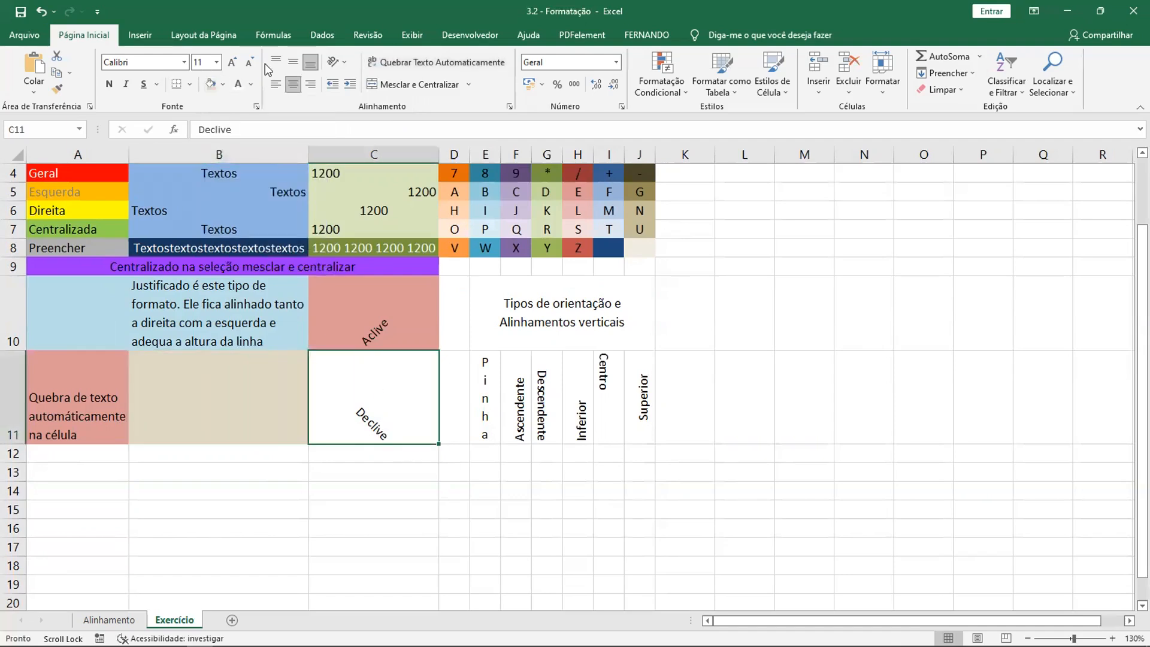
click(223, 84)
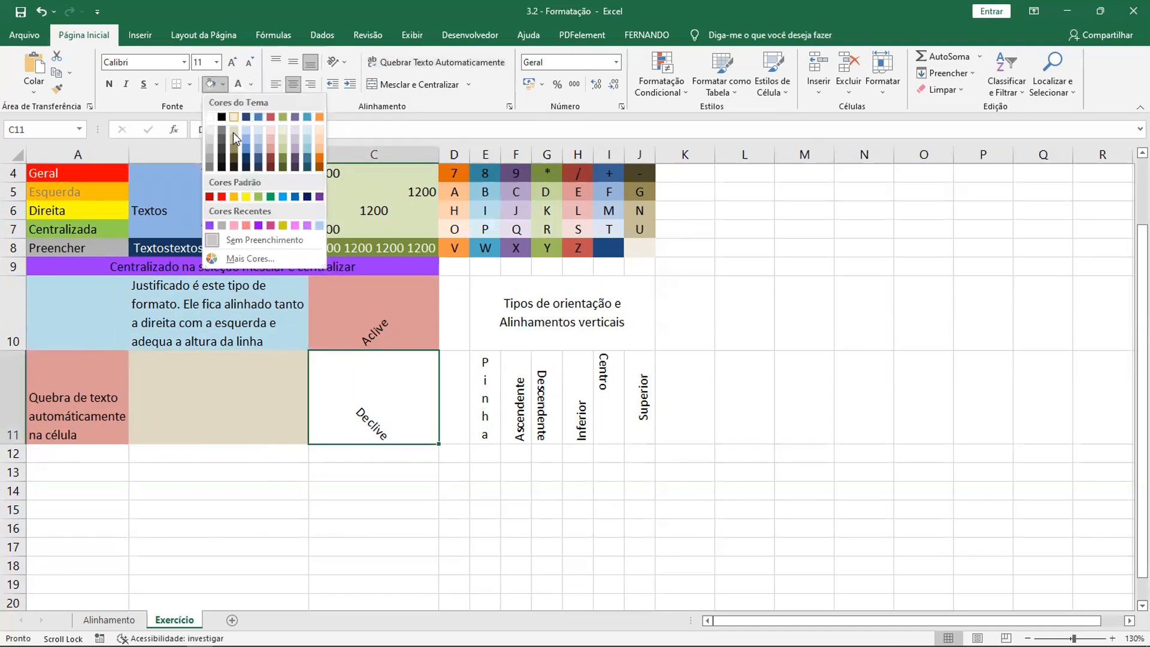
click(233, 197)
- Fill the merged heading cell E10:J10 with the dark aqua theme color
click(472, 388)
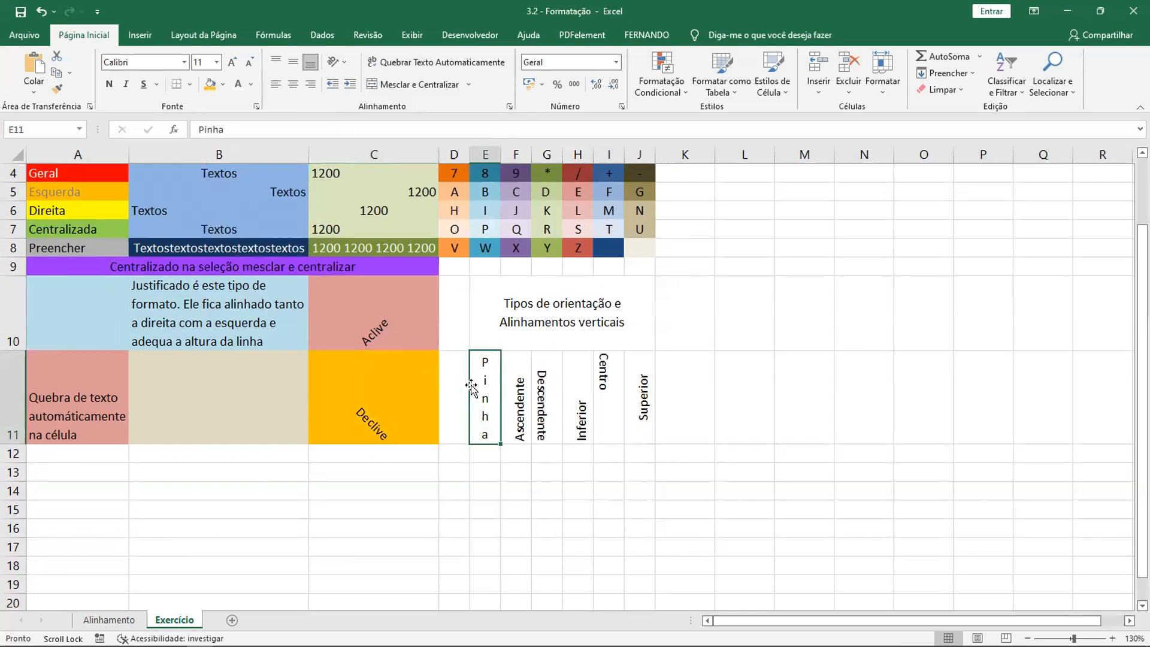
click(425, 338)
click(429, 407)
click(454, 378)
click(530, 330)
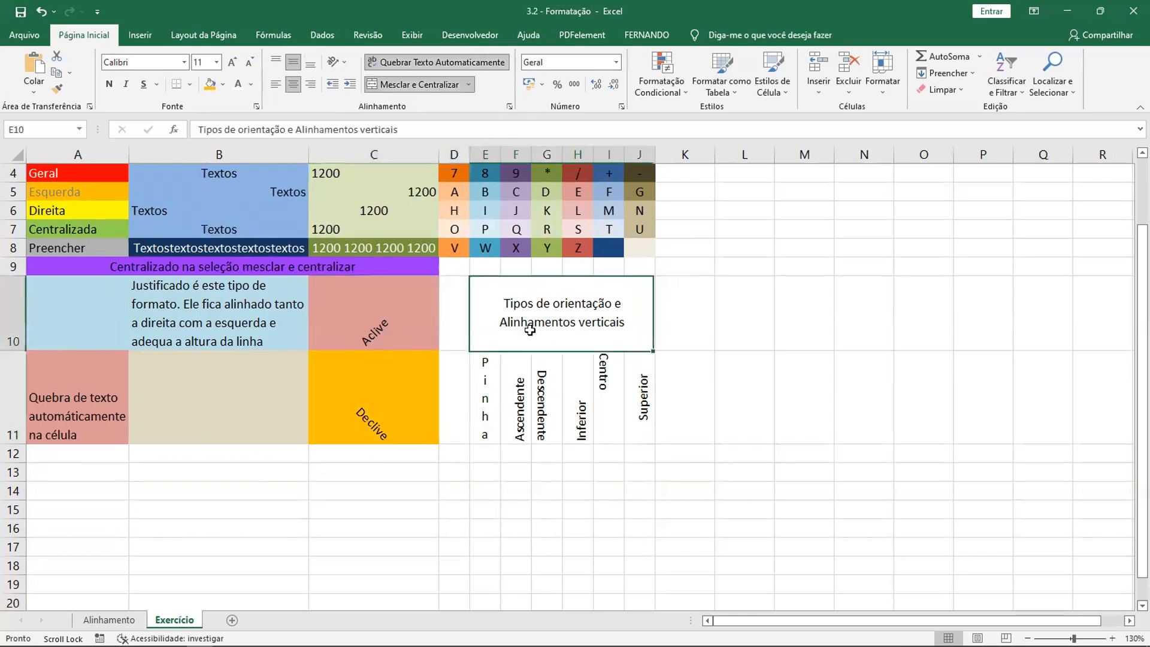
click(223, 85)
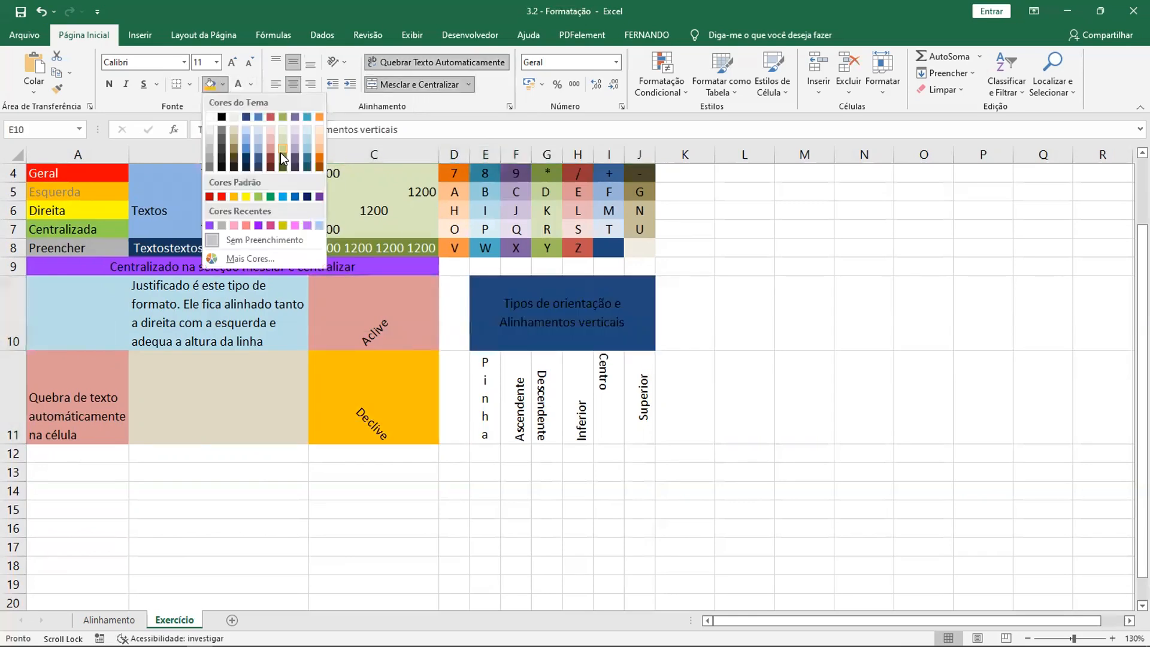
click(309, 157)
- Fill E11 (Pinha) with the light green theme color and F11 (Ascendente) with the light orange theme color
click(470, 389)
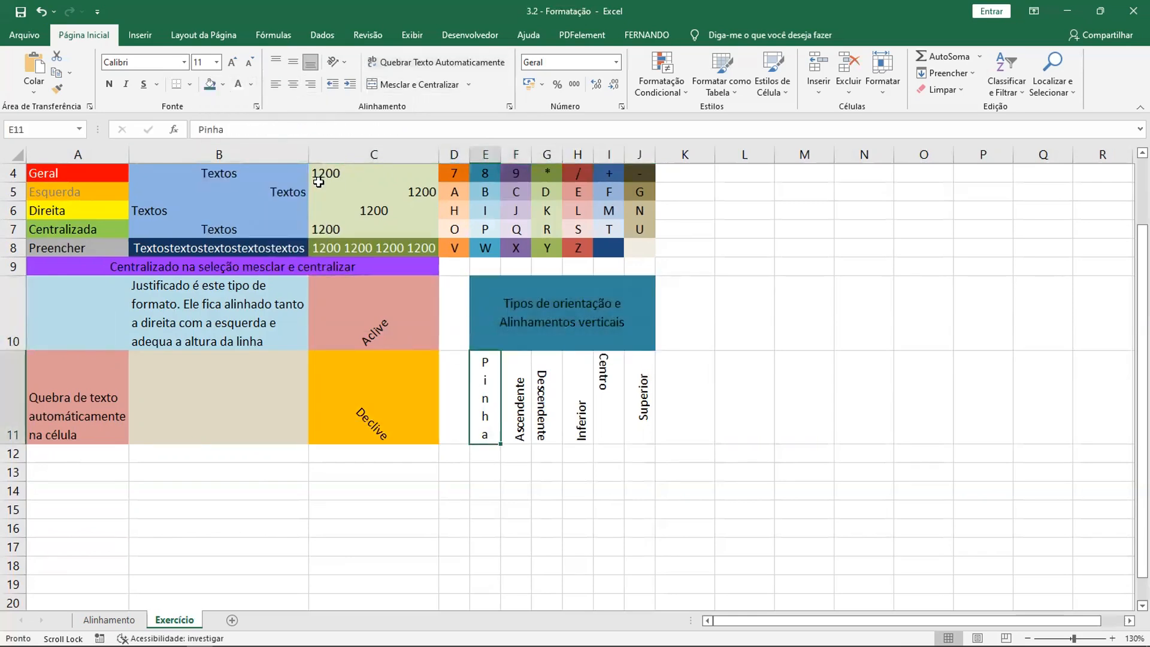
click(223, 84)
click(286, 150)
click(506, 368)
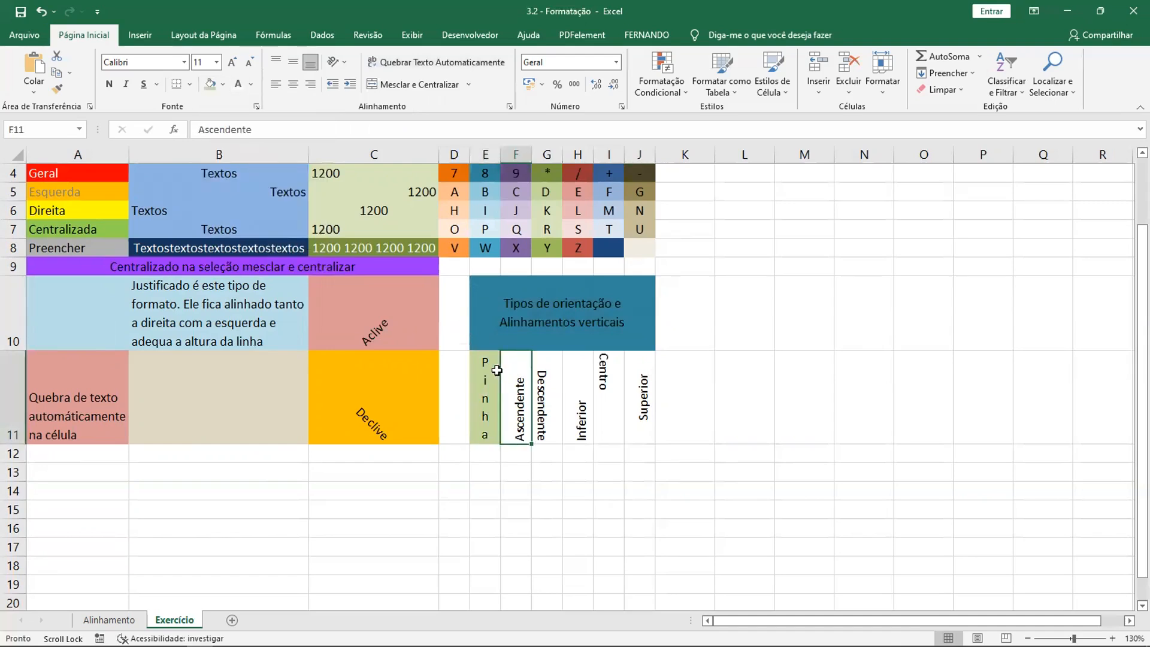
click(223, 85)
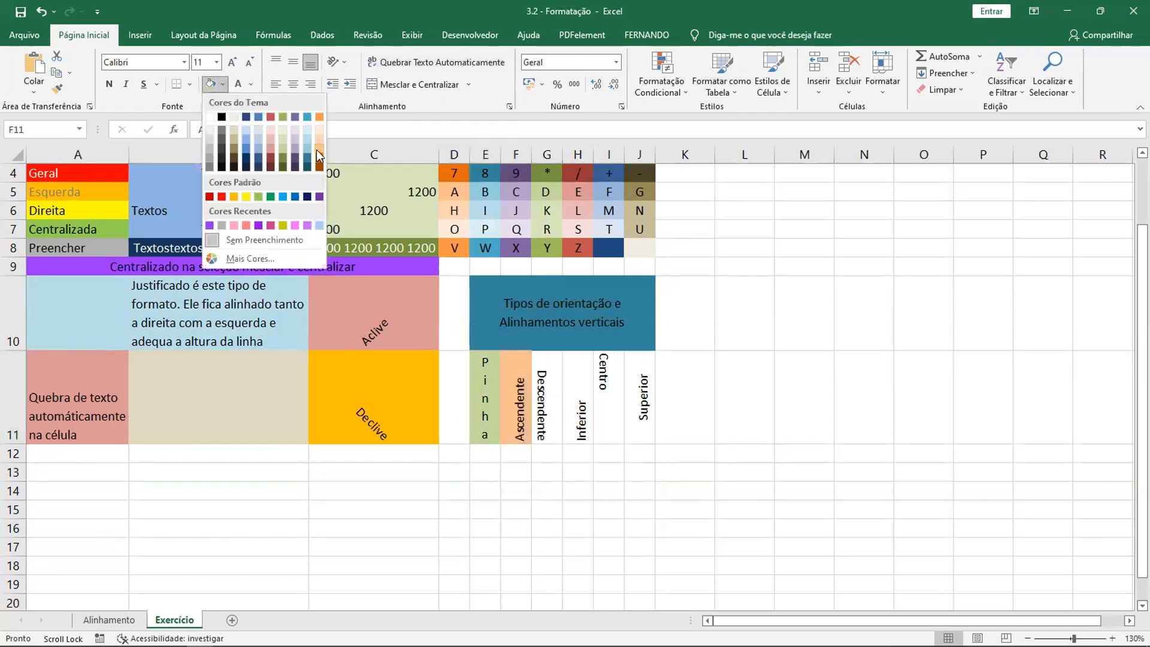
click(267, 144)
- Fill G11 (Descendente) with the recent salmon color and H11 (Inferior) with the recent magenta color
click(560, 375)
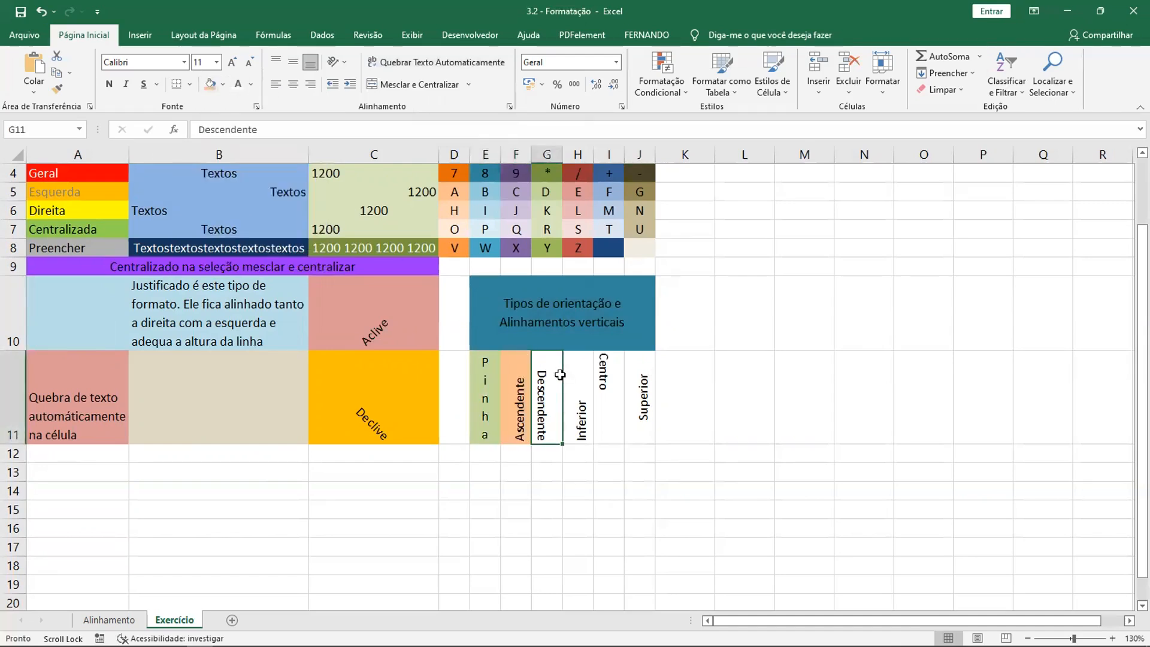
click(224, 85)
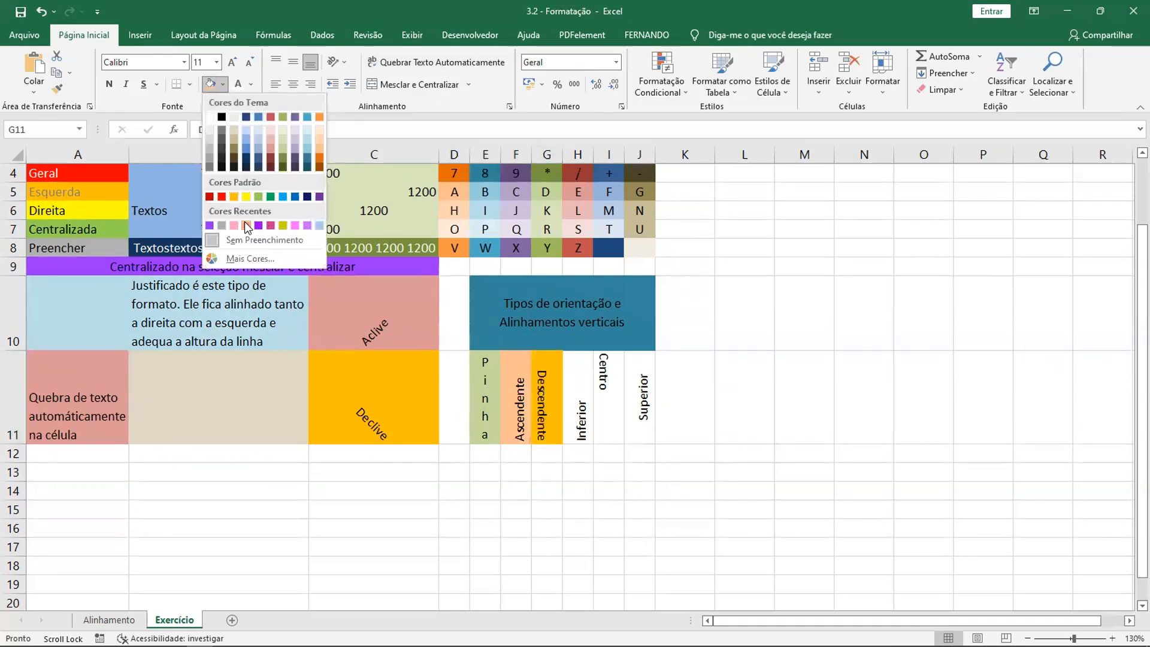
click(246, 225)
click(578, 390)
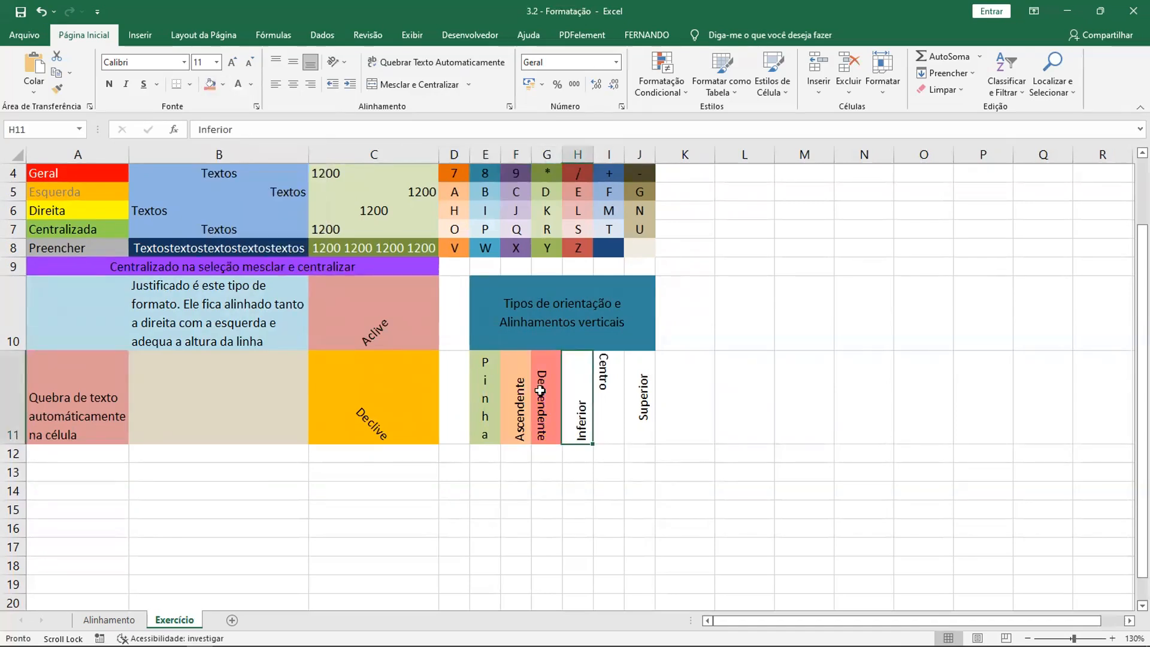
click(222, 85)
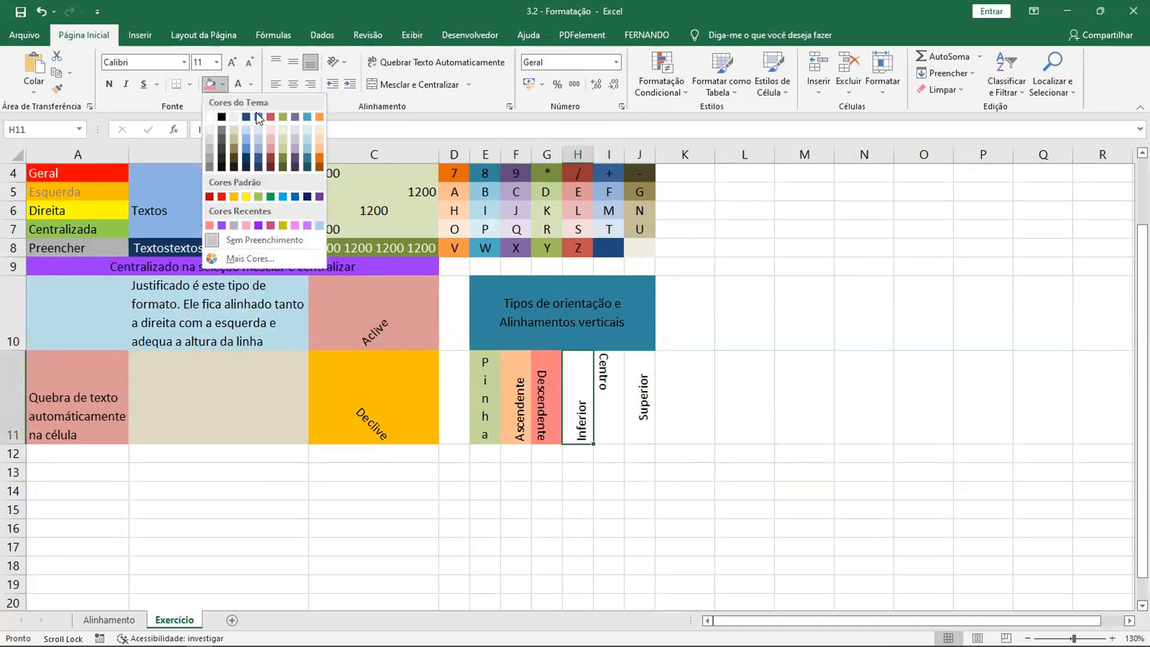
click(272, 225)
- Fill I11 (Centro) with the recent bright pink color and J11 (Superior) with the recent light blue color
key(Right)
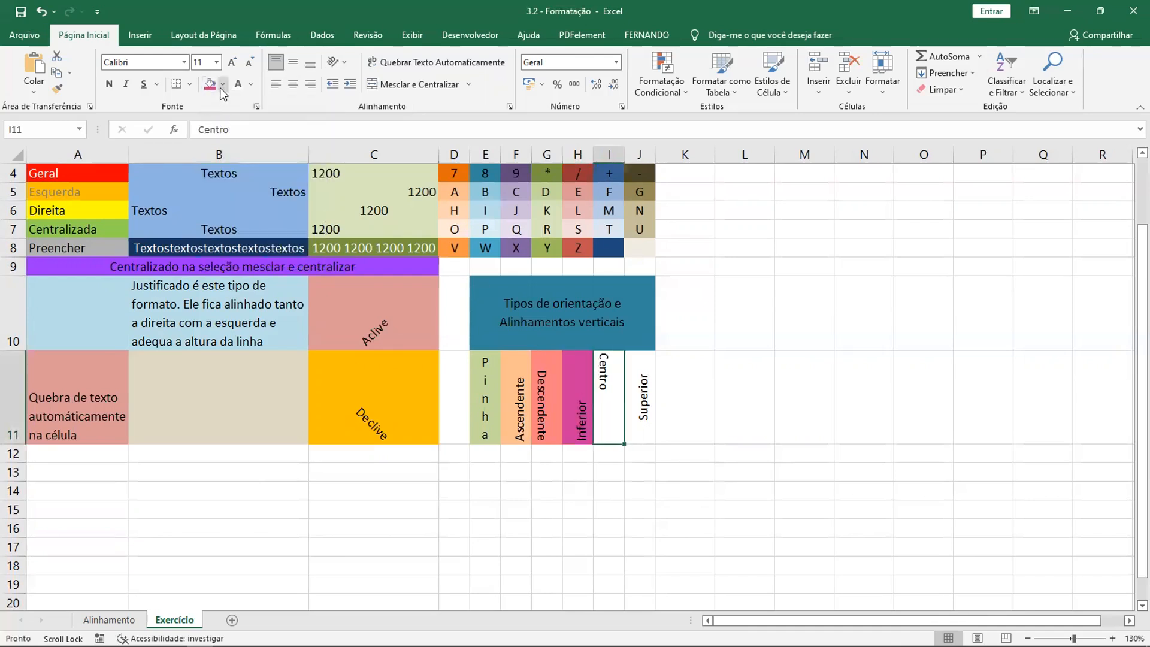
click(221, 85)
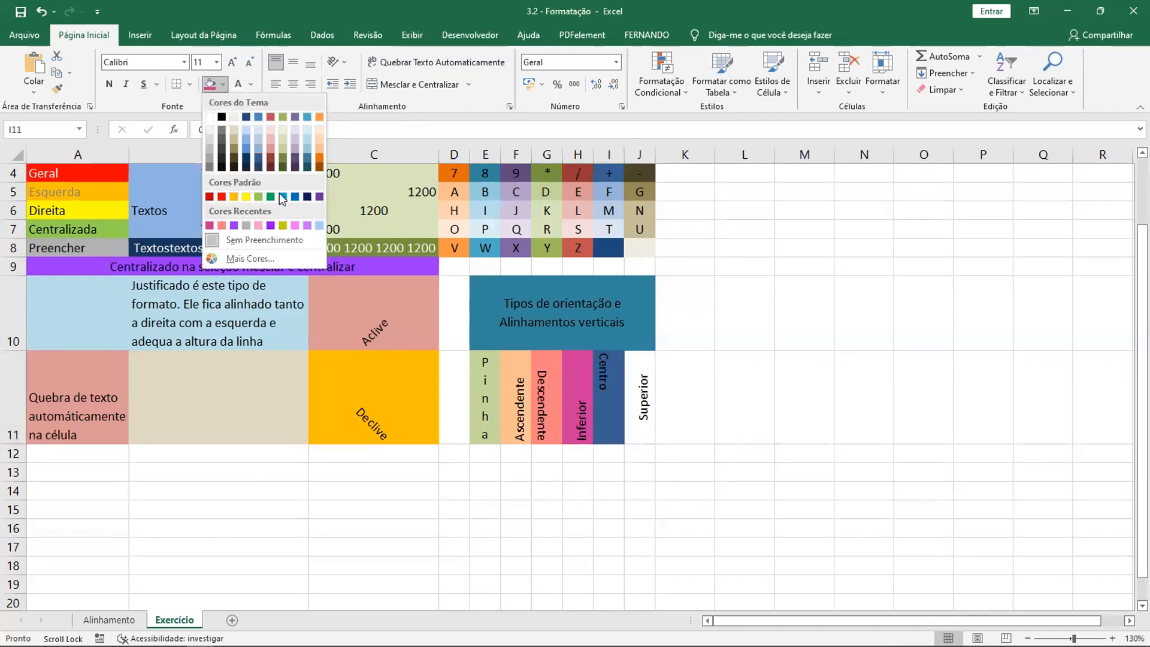
click(295, 225)
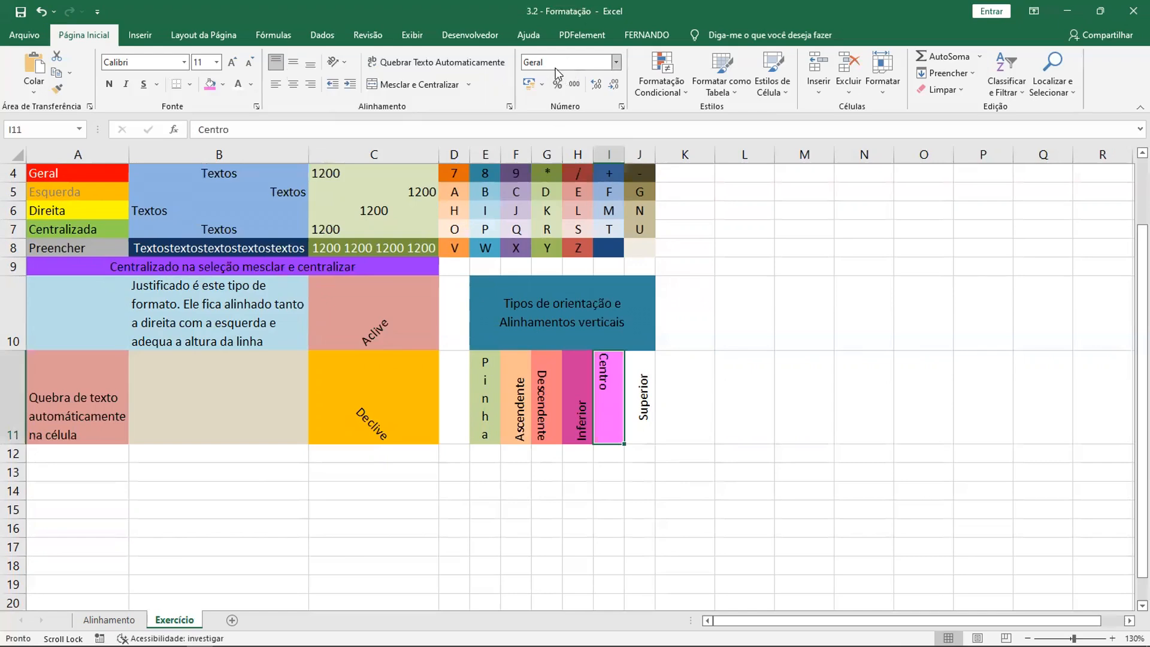
click(637, 402)
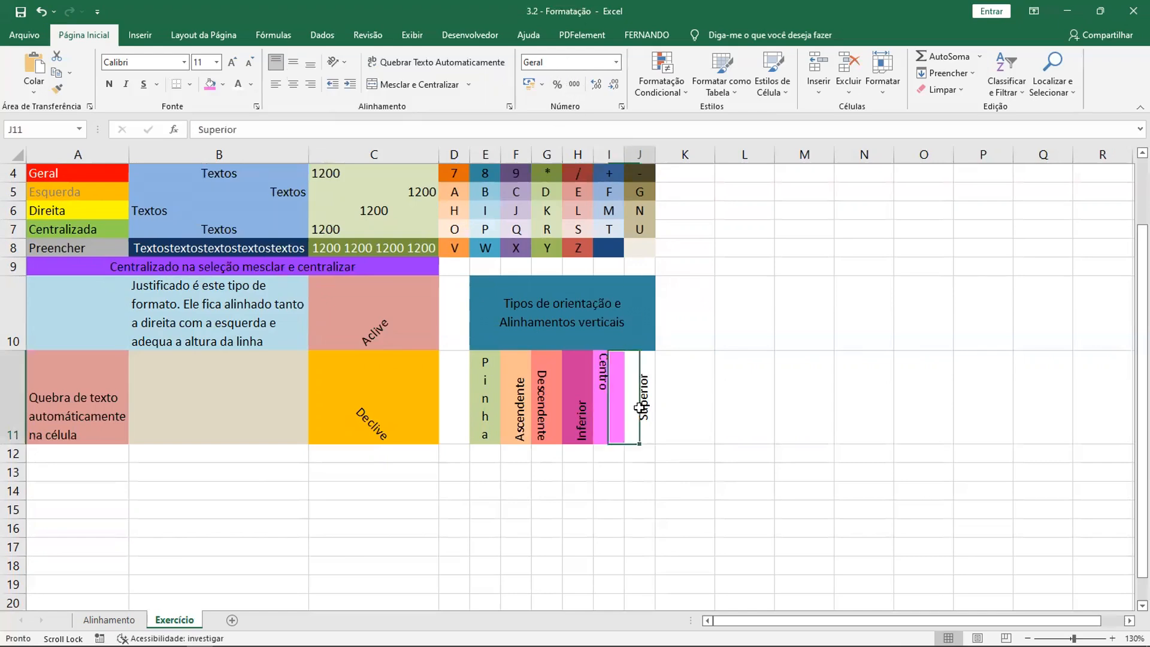
click(222, 85)
click(319, 224)
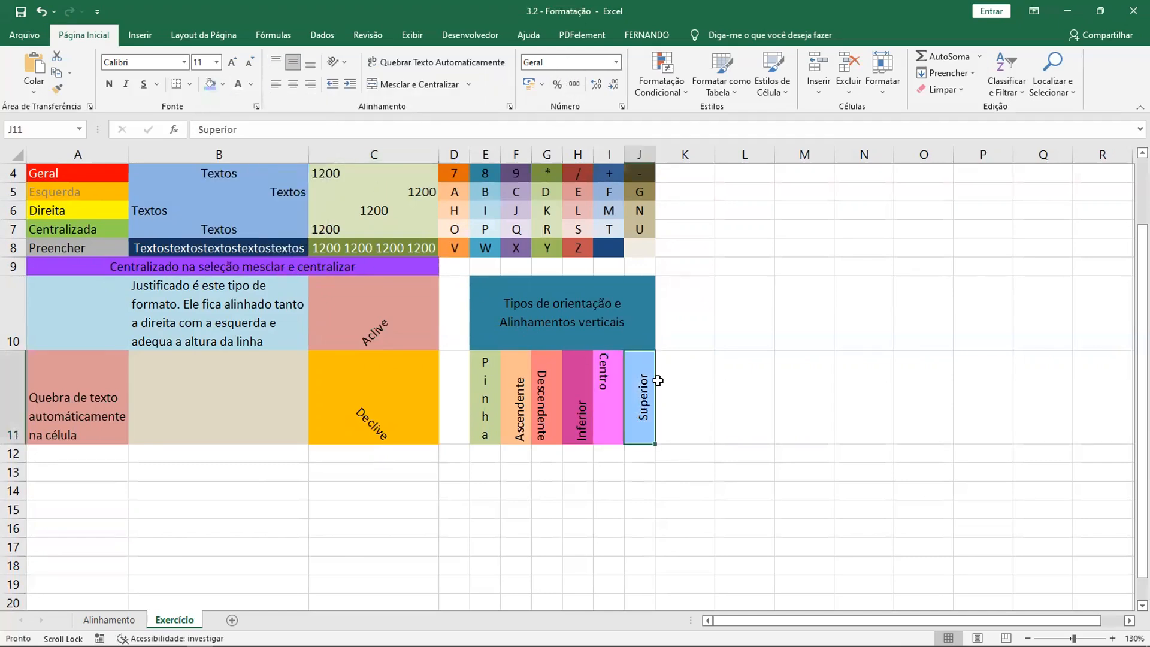
scroll(660, 380, up, 1)
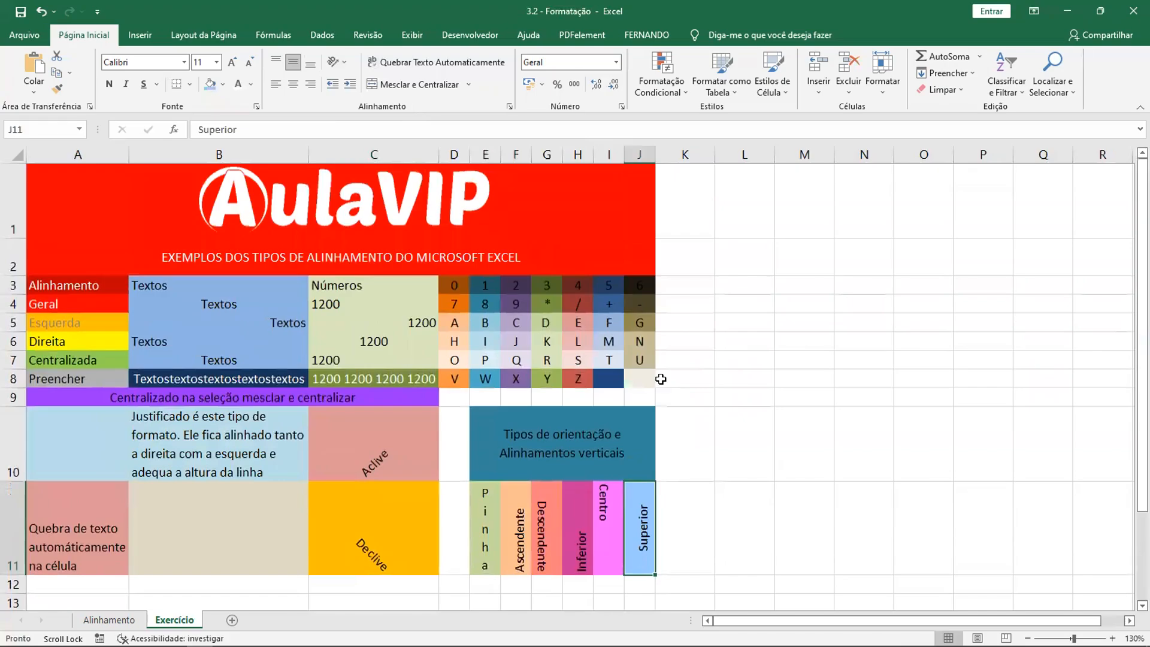